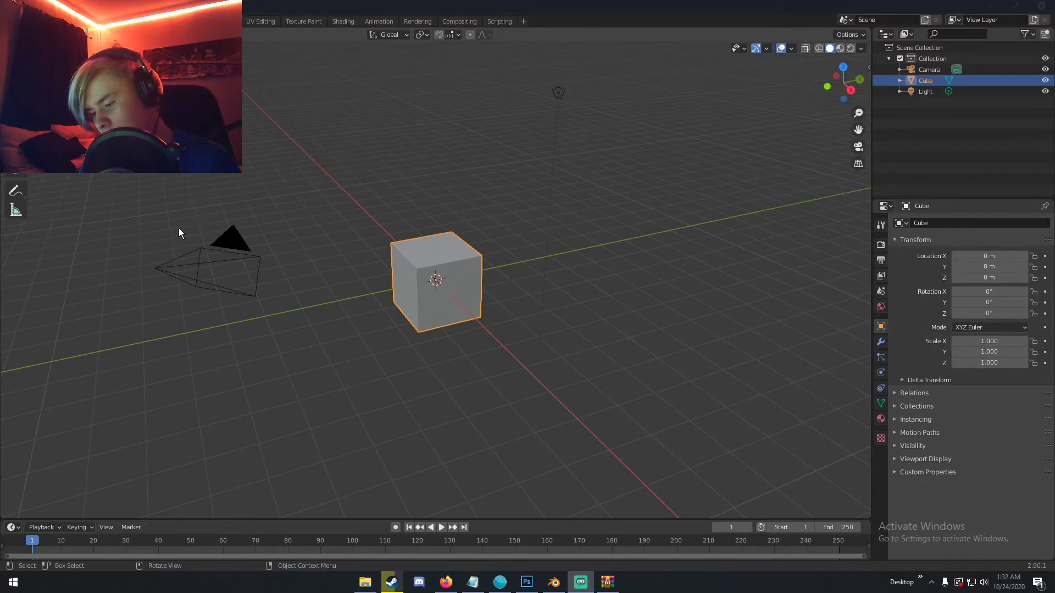
Step: Delete the default cube from the scene
{"action": "left_click", "coordinate": [410, 266]}
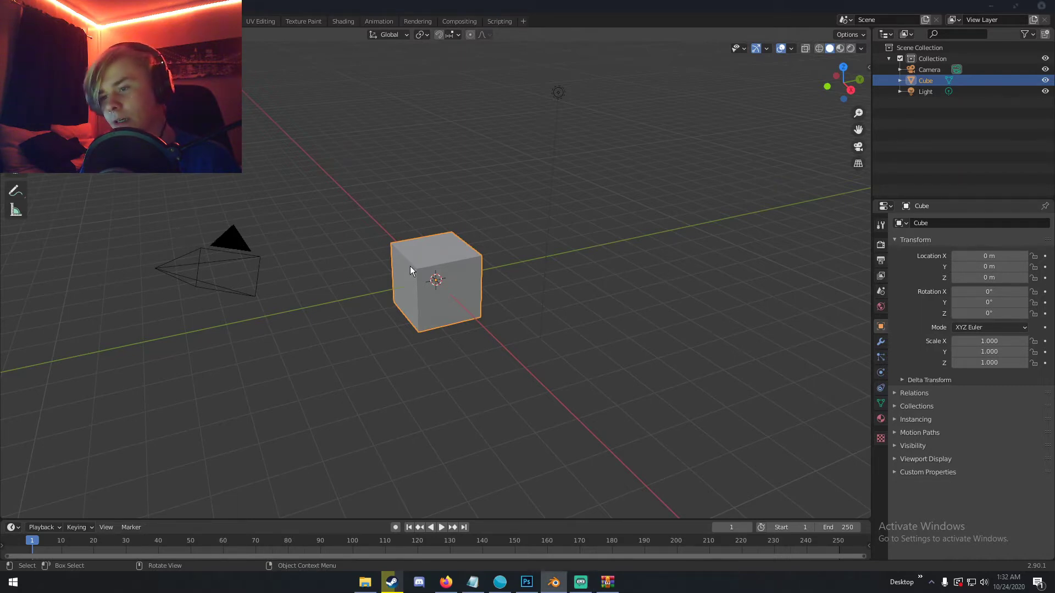
{"action": "key", "text": "Delete"}
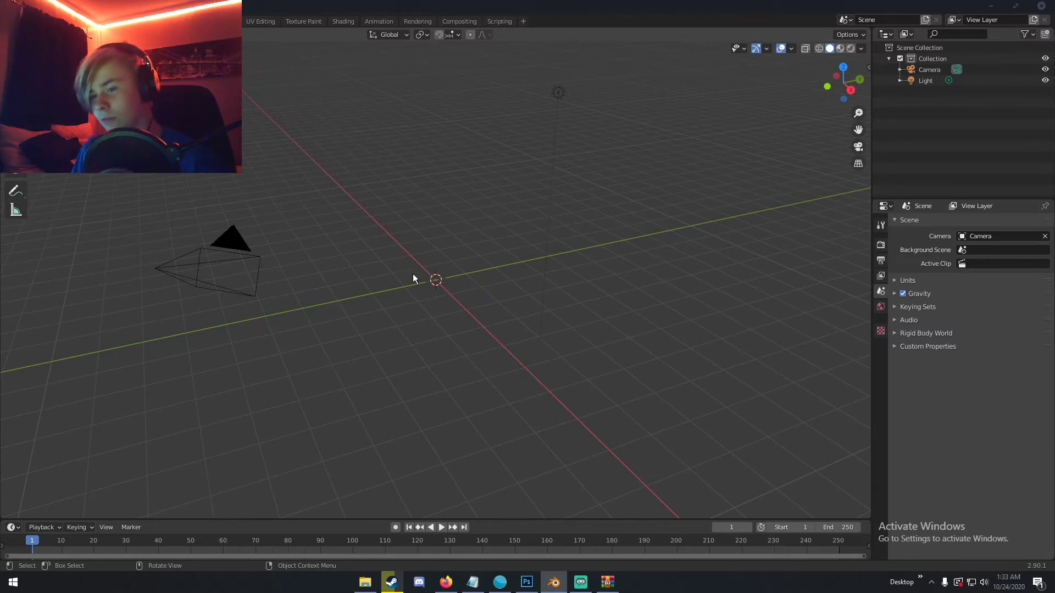
{"action": "middle_click_drag", "start_coordinate": [417, 273], "coordinate": [434, 263]}
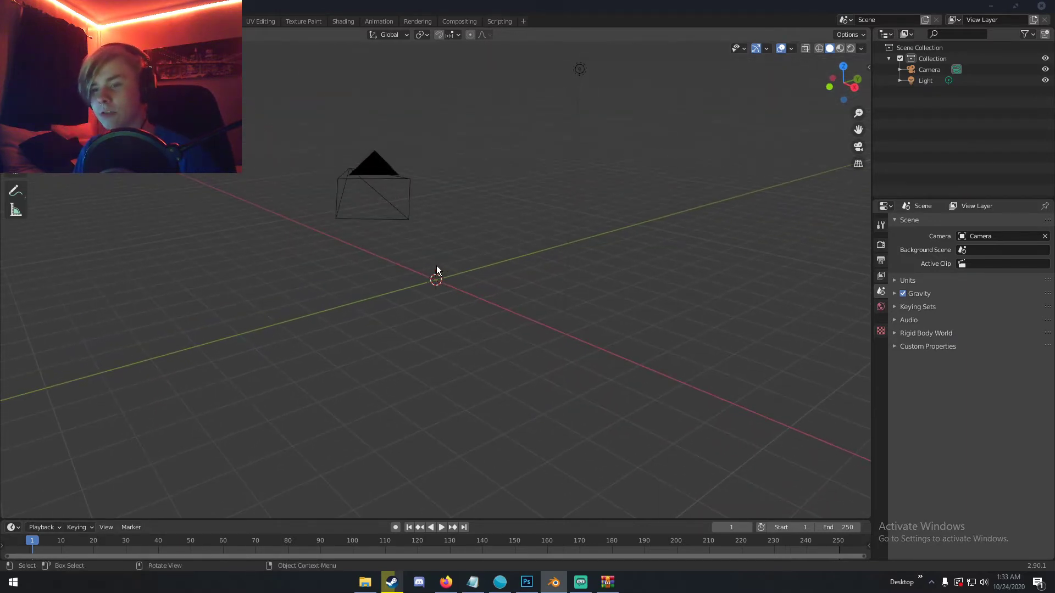
{"action": "middle_click_drag", "start_coordinate": [436, 267], "coordinate": [416, 275]}
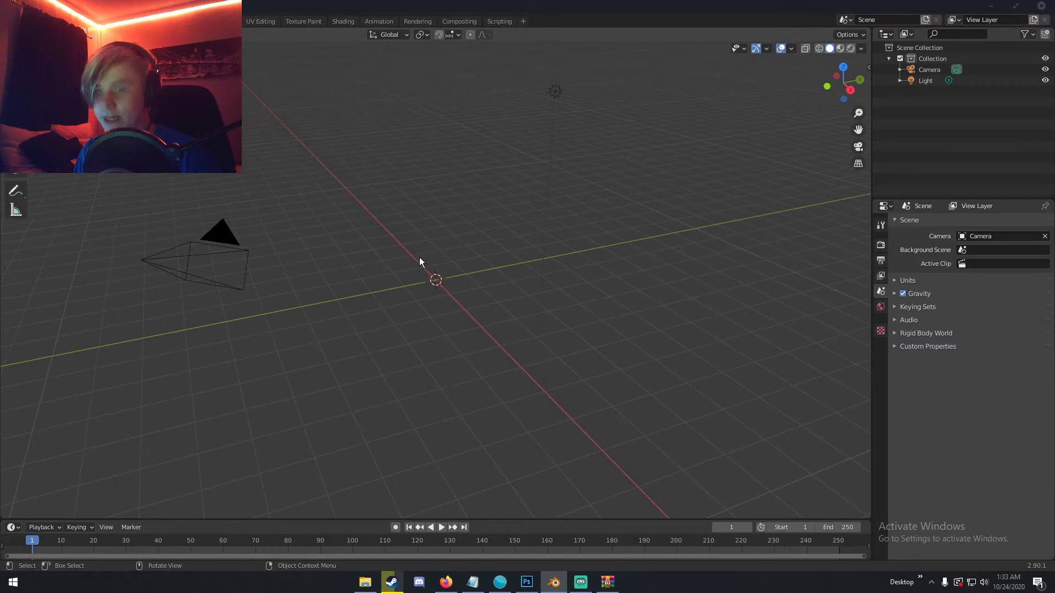
Step: Add a UV sphere mesh with 16 segments and 8 rings
{"action": "key", "text": "shift+a"}
{"action": "mouse_move", "coordinate": [393, 122]}
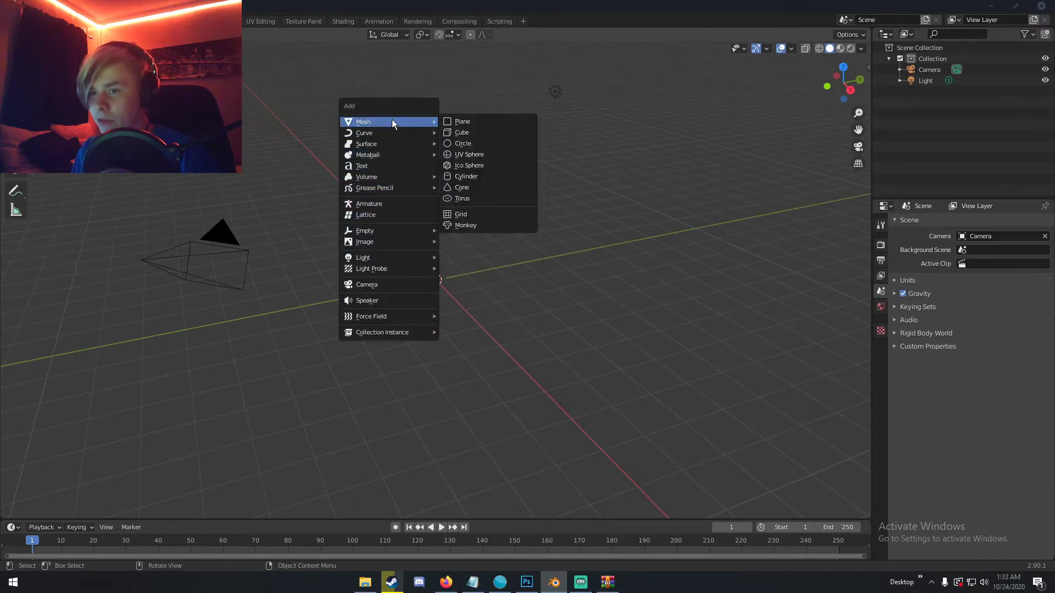
{"action": "left_click", "coordinate": [470, 154]}
{"action": "middle_click_drag", "start_coordinate": [473, 226], "coordinate": [446, 217]}
{"action": "left_click", "coordinate": [95, 508]}
{"action": "left_click", "coordinate": [125, 388]}
{"action": "type", "text": "1"}
{"action": "key", "text": "Return"}
{"action": "left_click", "coordinate": [156, 399]}
{"action": "type", "text": "8"}
{"action": "key", "text": "Return"}
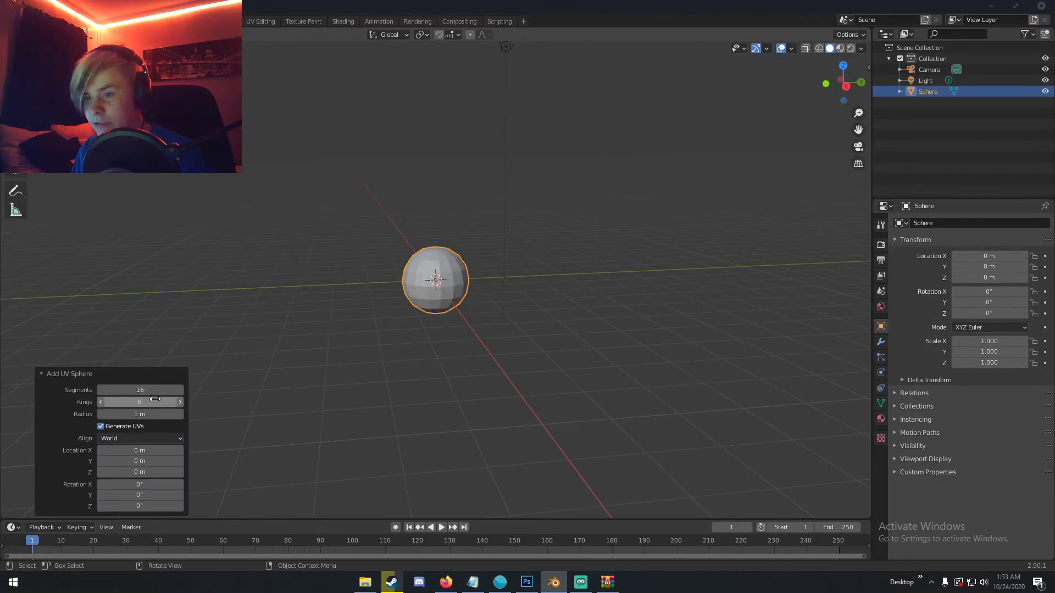
{"action": "left_click", "coordinate": [155, 373]}
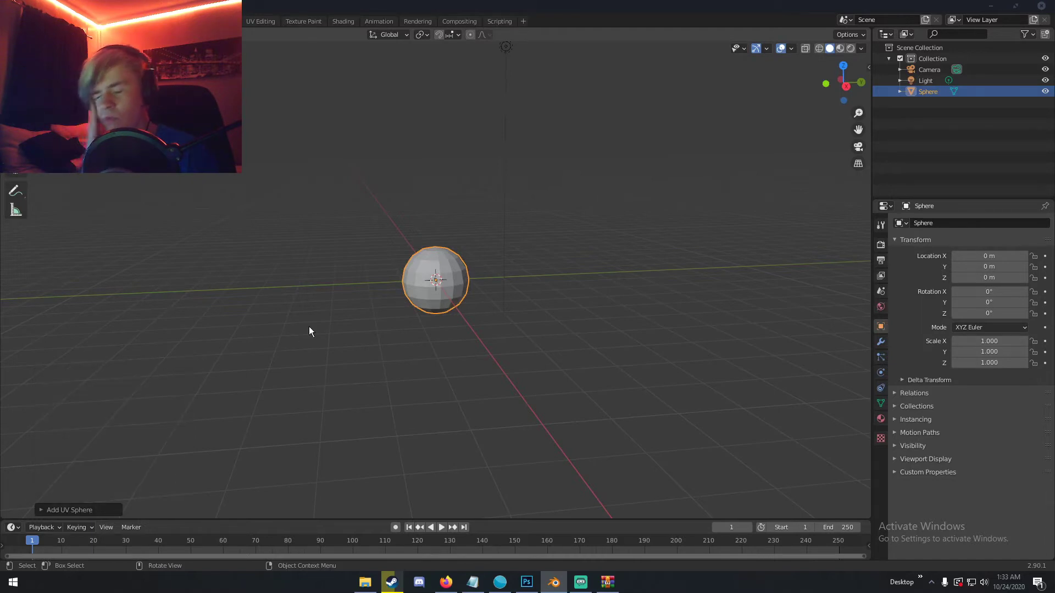
Step: Try raising the sphere about 0.85 m along the Z axis, and undo the move
{"action": "middle_click_drag", "start_coordinate": [358, 328], "coordinate": [407, 309]}
{"action": "scroll", "coordinate": [405, 315], "scroll_direction": "up", "scroll_amount": 4}
{"action": "key", "text": "g"}
{"action": "key", "text": "z"}
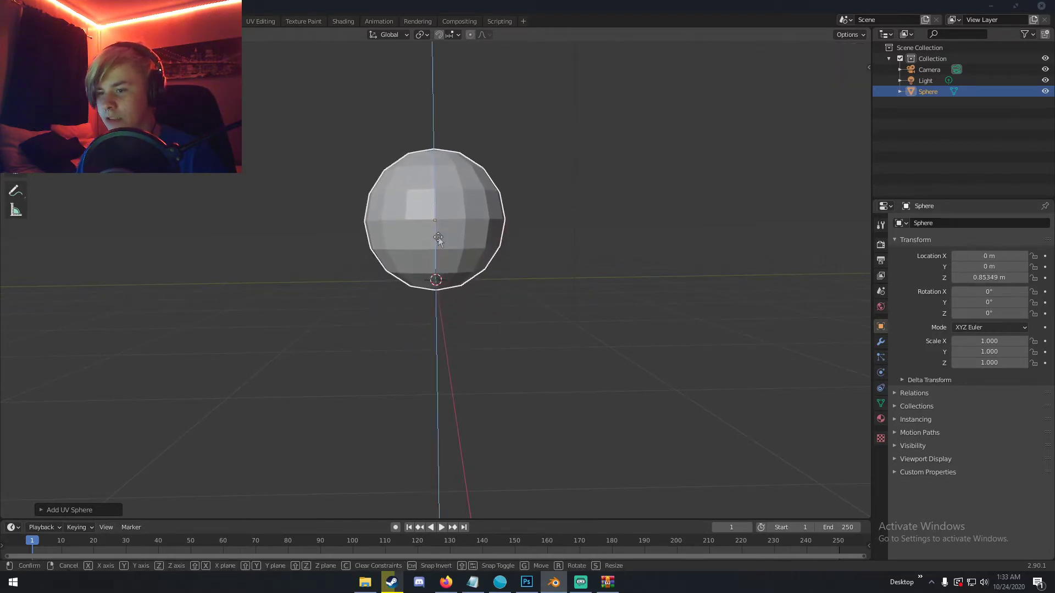
{"action": "left_click", "coordinate": [449, 263]}
{"action": "scroll", "coordinate": [449, 262], "scroll_direction": "down", "scroll_amount": 1}
{"action": "scroll", "coordinate": [449, 263], "scroll_direction": "down", "scroll_amount": 1}
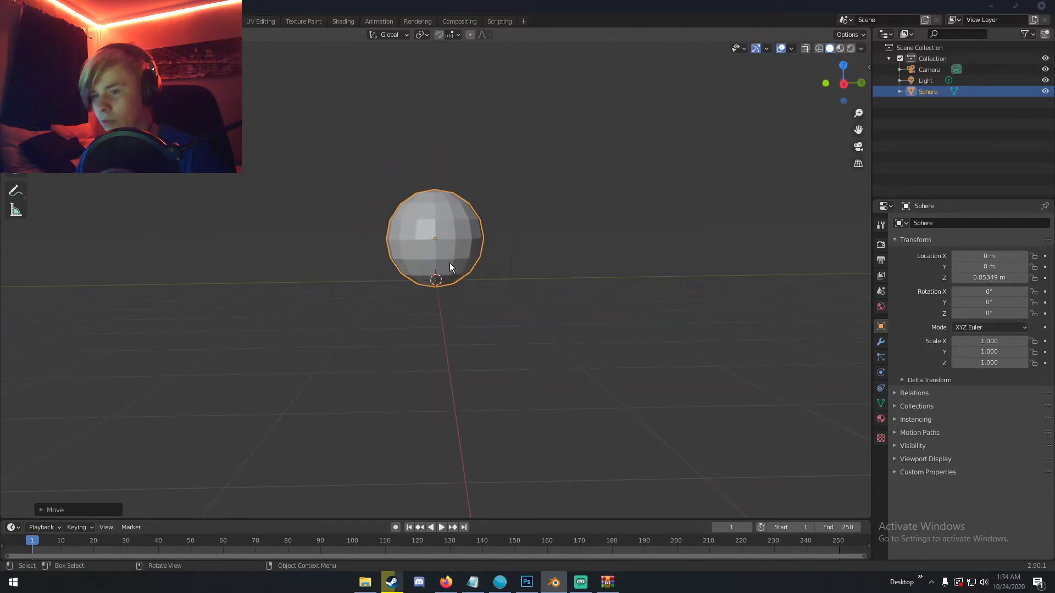
{"action": "key", "text": "ctrl+z"}
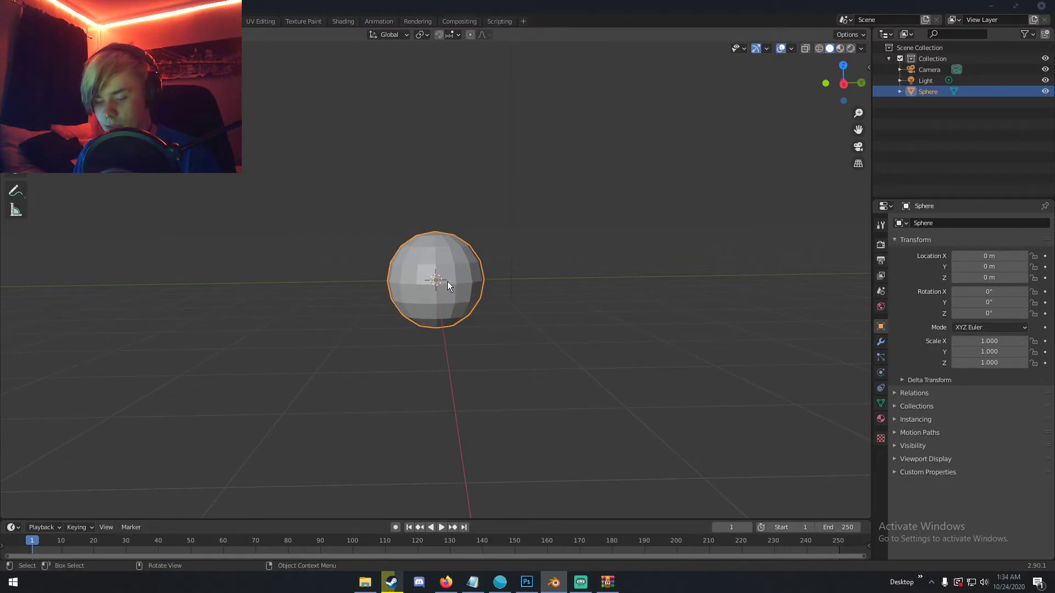
{"action": "key", "text": "g"}
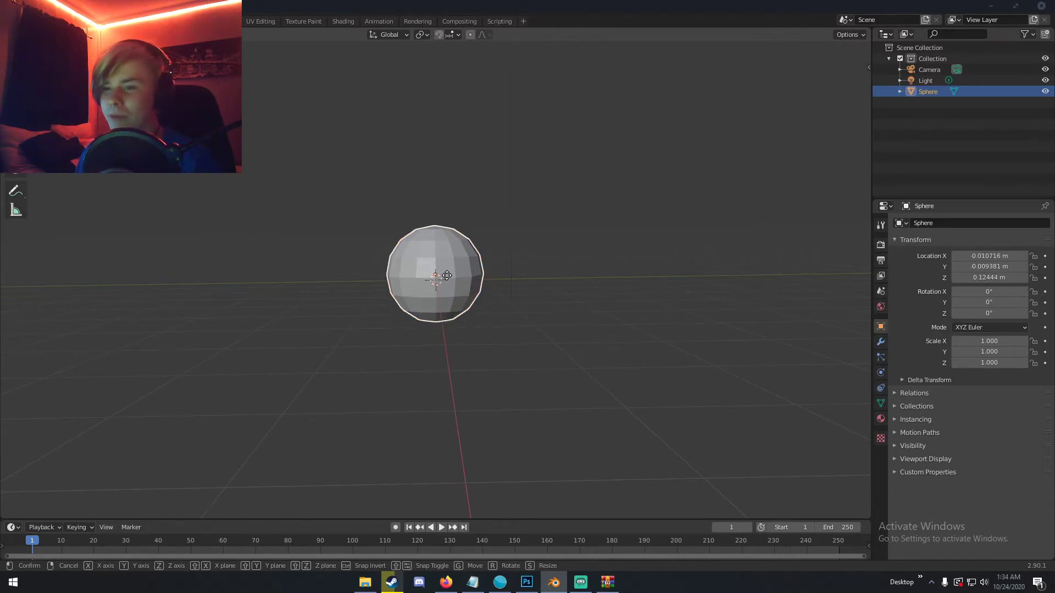
{"action": "right_click", "coordinate": [447, 269]}
Step: Raise the sphere about 0.97 m along the Z axis so it rests on the ground plane
{"action": "middle_click_drag", "start_coordinate": [446, 268], "coordinate": [442, 265]}
{"action": "key", "text": "g"}
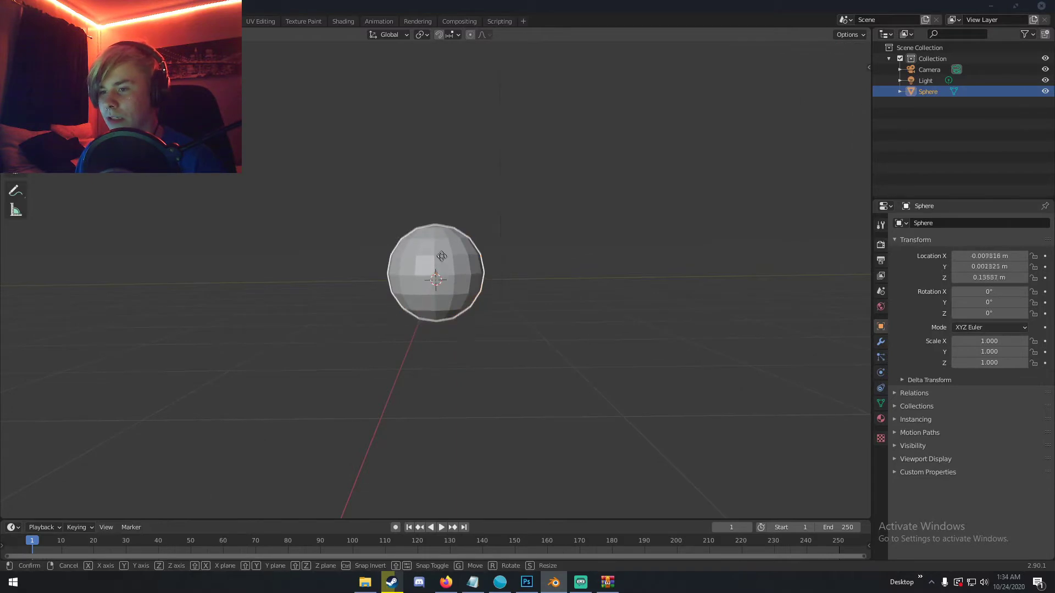
{"action": "key", "text": "z"}
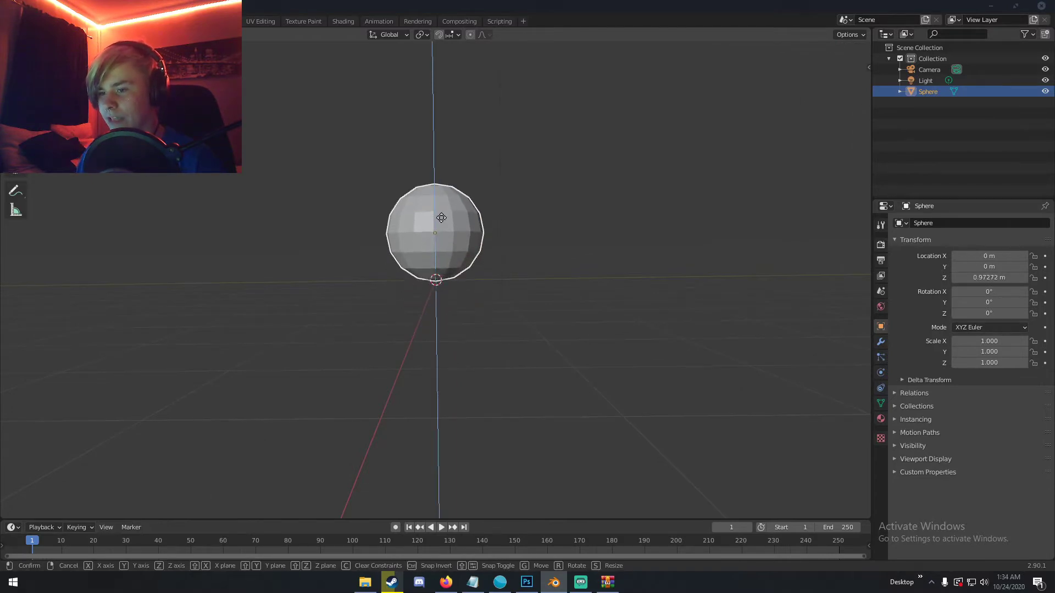
{"action": "left_click", "coordinate": [442, 218]}
Step: In Edit Mode with X-ray turned on, delete all the sphere's vertices below its equator
{"action": "middle_click_drag", "start_coordinate": [444, 219], "coordinate": [447, 255]}
{"action": "scroll", "coordinate": [446, 245], "scroll_direction": "up", "scroll_amount": 3}
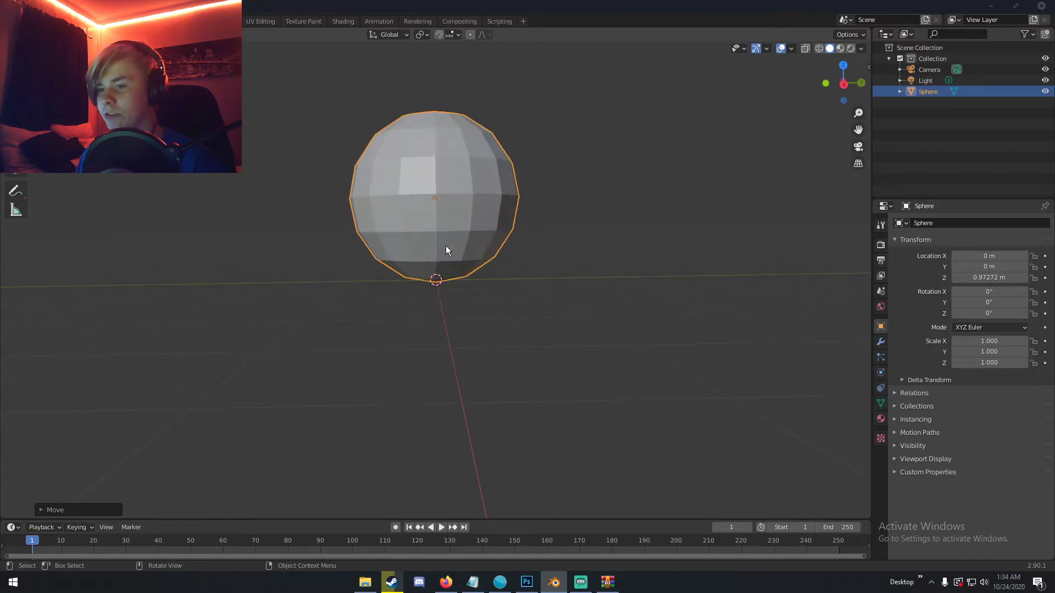
{"action": "key", "text": "Tab"}
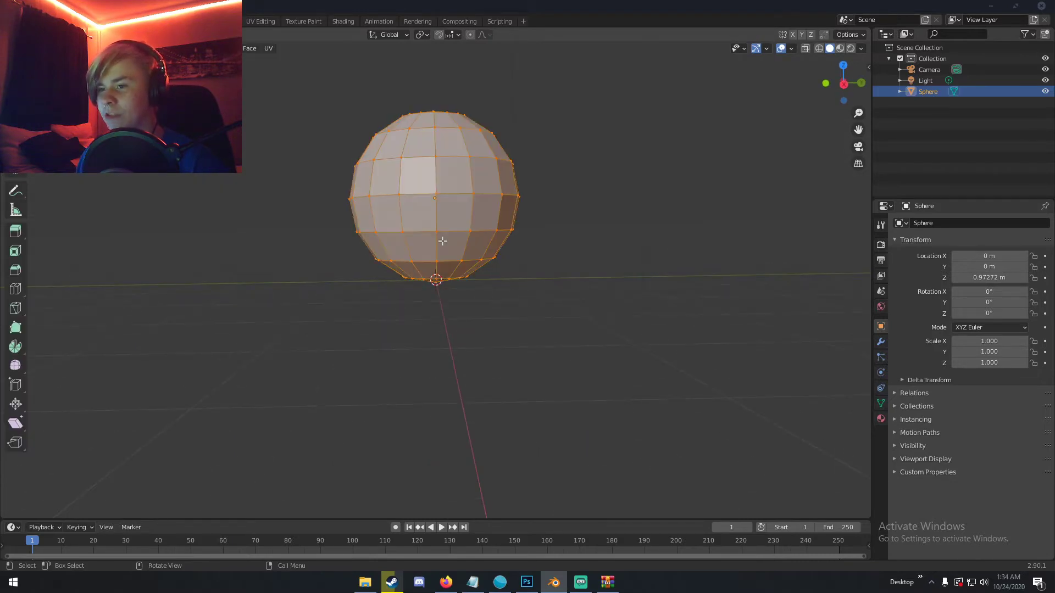
{"action": "left_click", "coordinate": [805, 48]}
{"action": "middle_click_drag", "start_coordinate": [596, 167], "coordinate": [485, 202]}
{"action": "key", "text": "alt+a"}
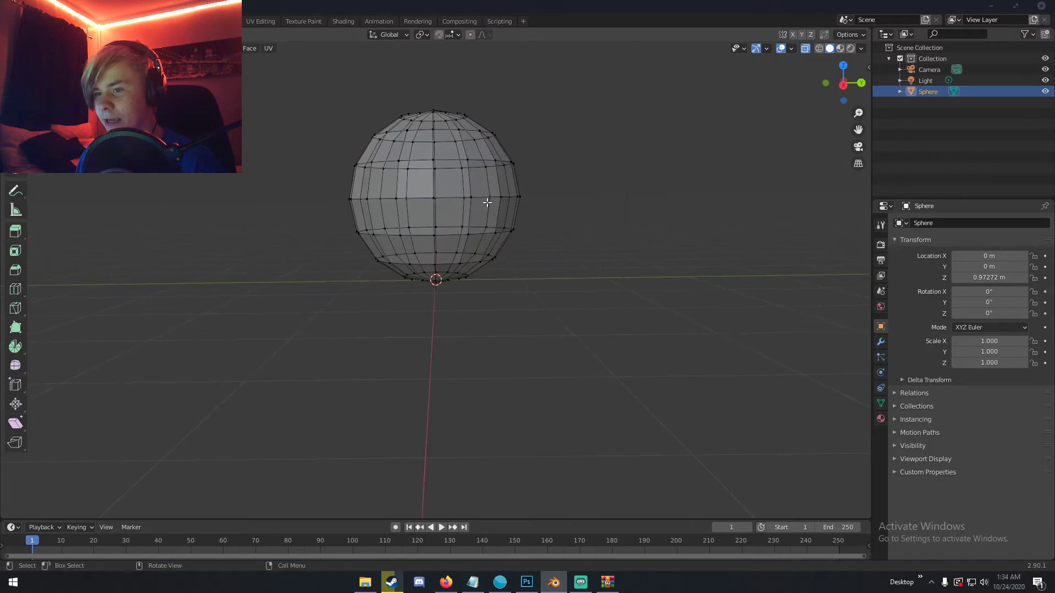
{"action": "key", "text": "b"}
{"action": "left_click_drag", "start_coordinate": [281, 207], "coordinate": [528, 346]}
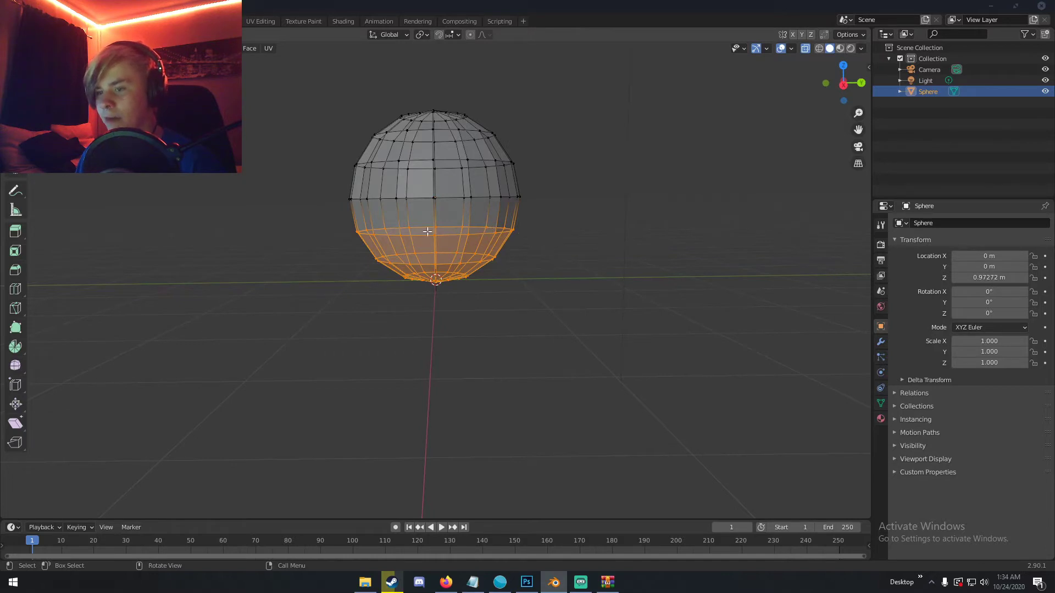
{"action": "key", "text": "x"}
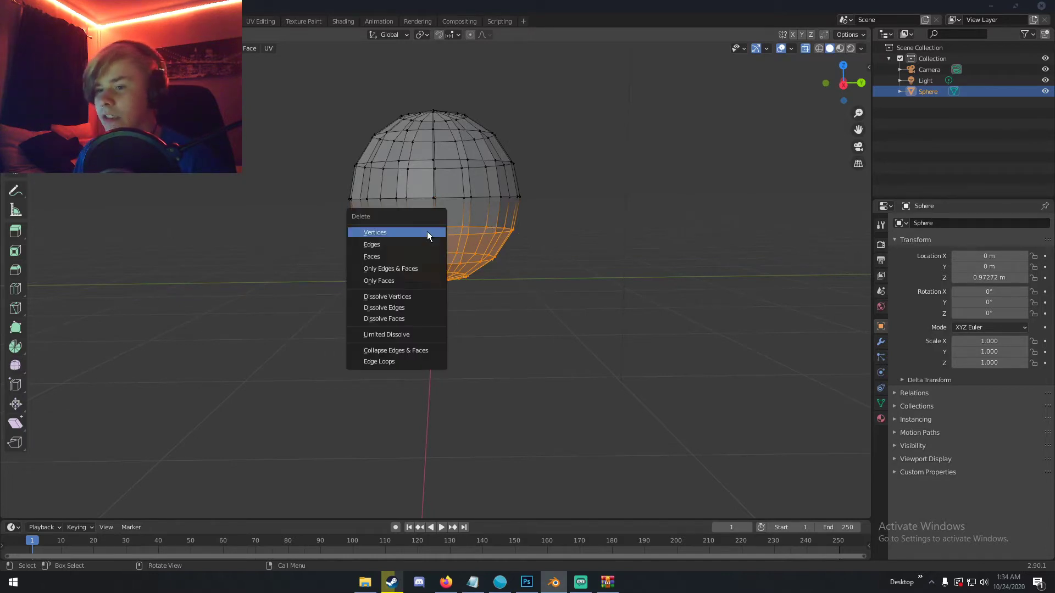
{"action": "left_click", "coordinate": [427, 232]}
Step: Select the dome's open bottom edge loop and extrude it straight down in two successive sections
{"action": "middle_click_drag", "start_coordinate": [419, 233], "coordinate": [417, 233]}
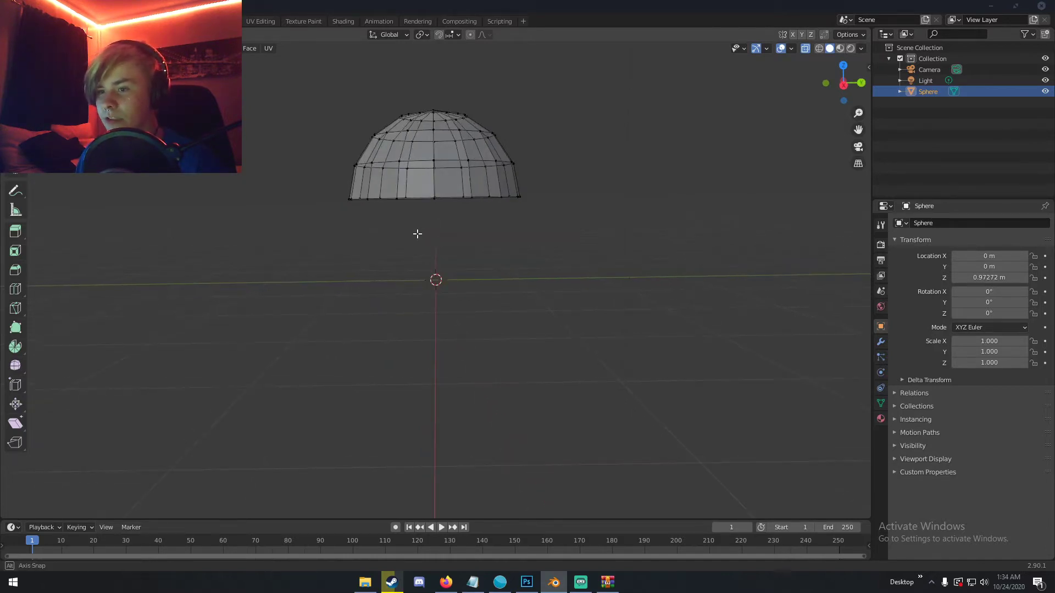
{"action": "key", "text": "b"}
{"action": "left_click_drag", "start_coordinate": [344, 198], "coordinate": [531, 210]}
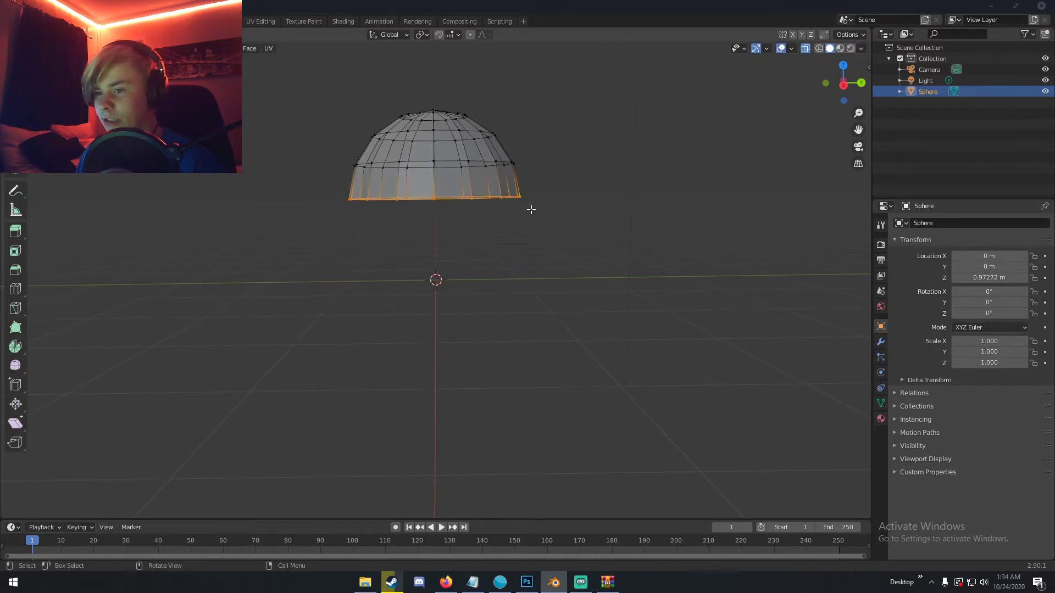
{"action": "key", "text": "e"}
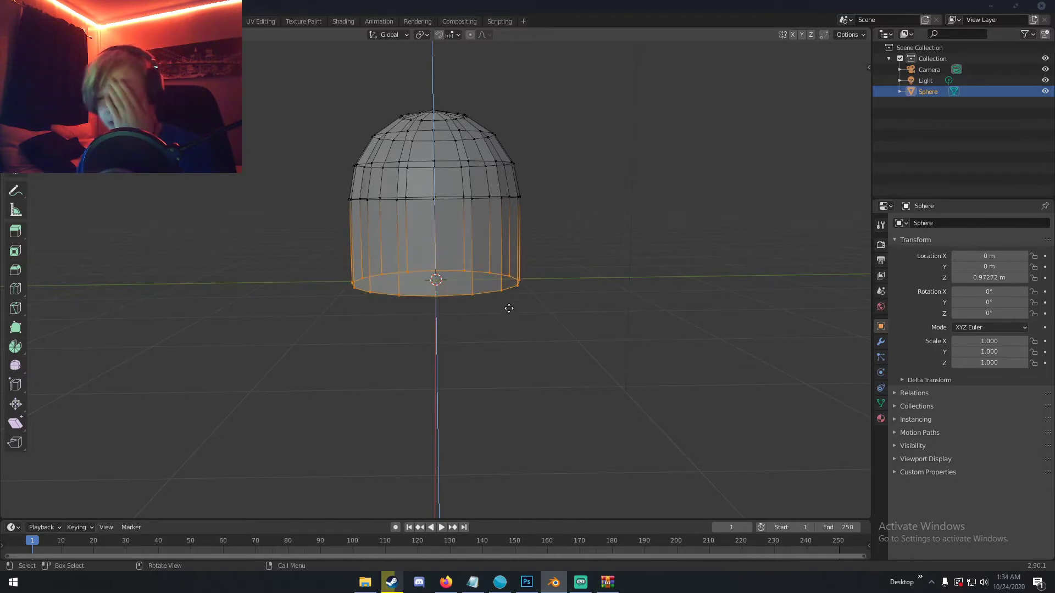
{"action": "key", "text": "e"}
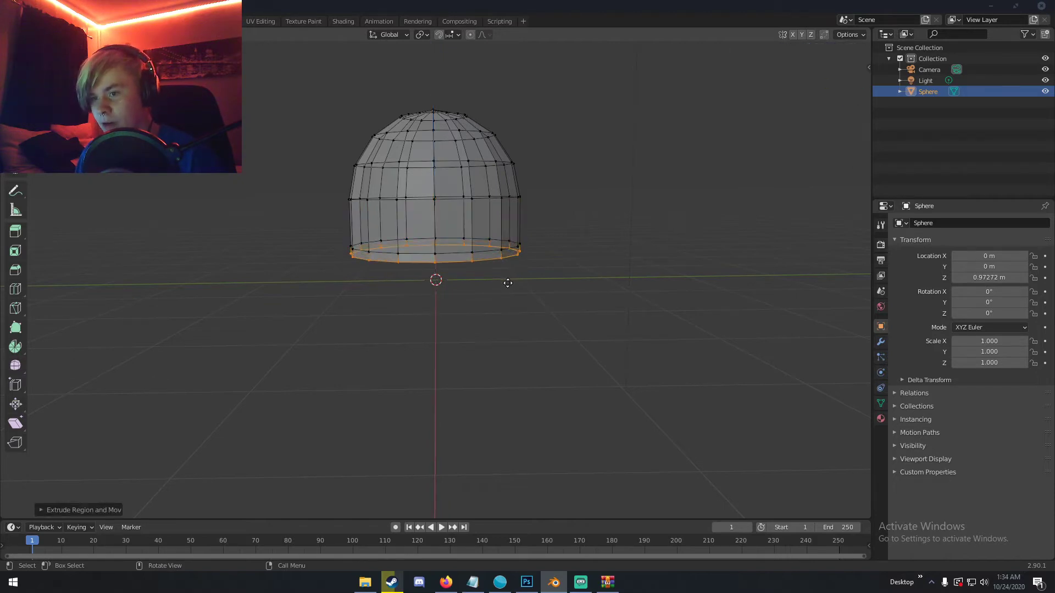
{"action": "left_click", "coordinate": [505, 311]}
{"action": "left_click", "coordinate": [504, 321]}
Step: Try another extrusion of the bottom edge loop along the X axis, and undo it
{"action": "key", "text": "e"}
{"action": "key", "text": "x"}
{"action": "left_click", "coordinate": [502, 347]}
{"action": "key", "text": "ctrl+z"}
Step: Extrude the bottom edge loop down along the Z axis in two more sections to lengthen the body
{"action": "middle_click_drag", "start_coordinate": [502, 347], "coordinate": [499, 366]}
{"action": "key", "text": "e"}
{"action": "key", "text": "z"}
{"action": "left_click", "coordinate": [499, 373]}
{"action": "key", "text": "e"}
{"action": "key", "text": "z"}
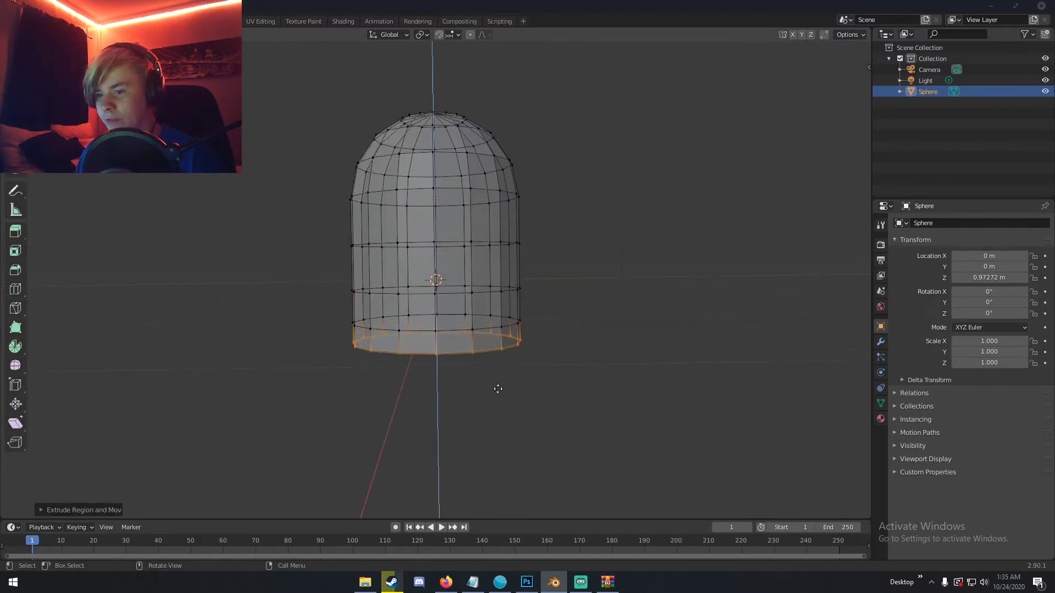
{"action": "left_click", "coordinate": [497, 402]}
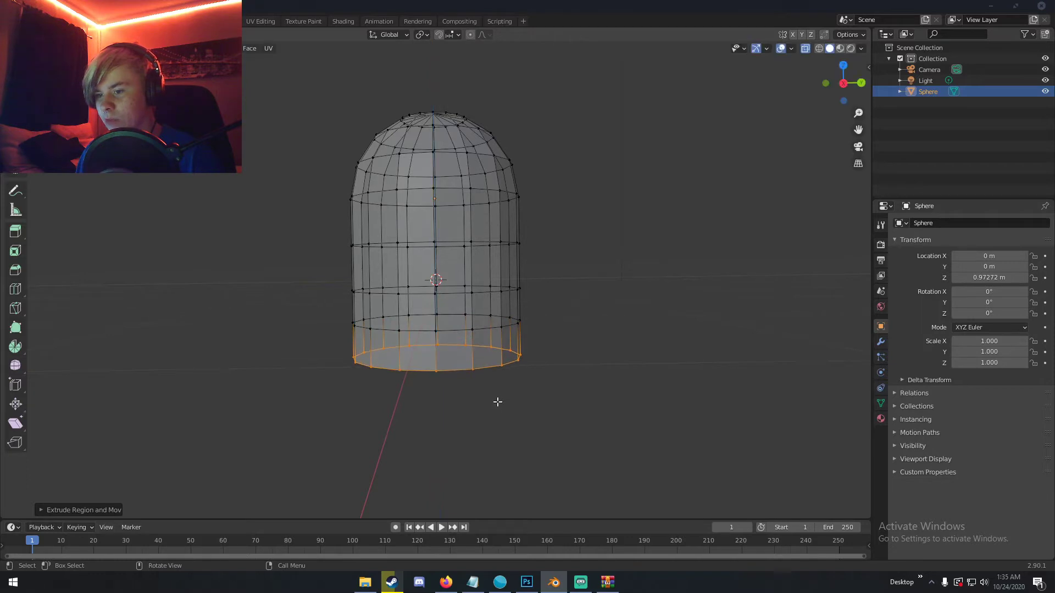
Step: Turn off X-ray so the body displays solid, and return to Edit Mode
{"action": "mouse_move", "coordinate": [502, 366]}
{"action": "middle_mouse_down"}
{"action": "mouse_move", "coordinate": [629, 380]}
{"action": "mouse_move", "coordinate": [510, 361]}
{"action": "middle_mouse_up"}
{"action": "key", "text": "Tab"}
{"action": "scroll", "coordinate": [510, 361], "scroll_direction": "down", "scroll_amount": 3}
{"action": "left_click", "coordinate": [805, 50]}
{"action": "middle_click_drag", "start_coordinate": [620, 220], "coordinate": [558, 220]}
{"action": "scroll", "coordinate": [536, 272], "scroll_direction": "up", "scroll_amount": 3}
{"action": "key", "text": "Tab"}
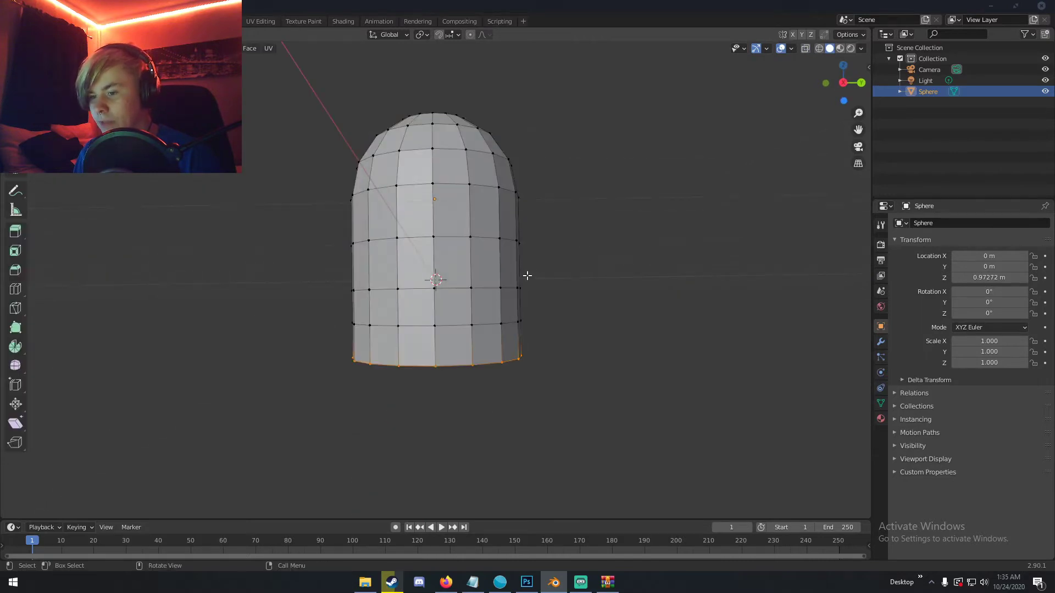
Step: Pull two alternating vertices of the bottom edge down along Z to start a jagged hem
{"action": "middle_click_drag", "start_coordinate": [526, 276], "coordinate": [539, 222], "text": "shift"}
{"action": "left_click", "coordinate": [450, 301]}
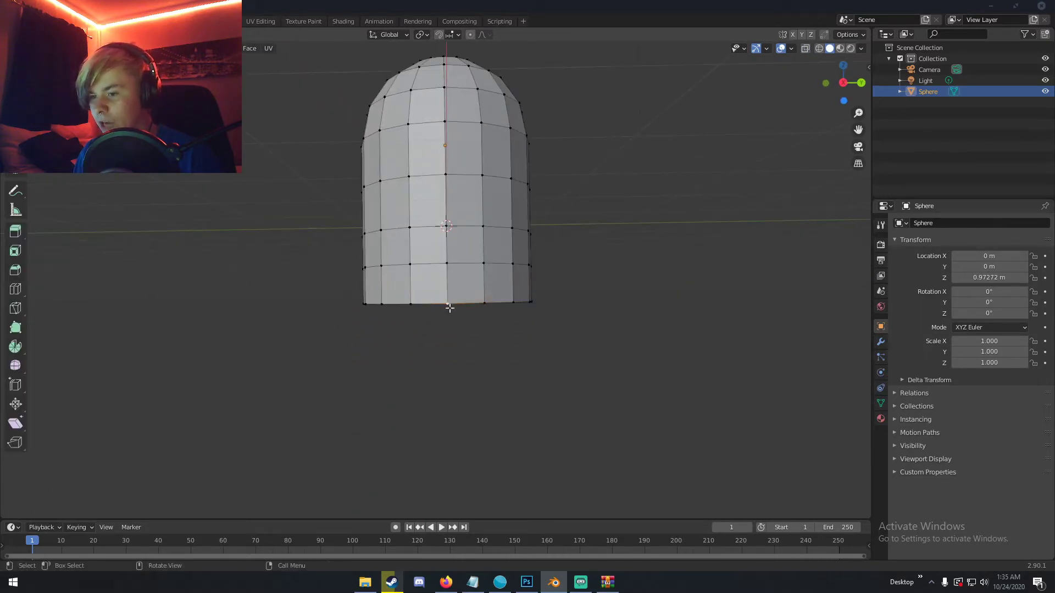
{"action": "key", "text": "g"}
{"action": "key", "text": "z"}
{"action": "left_click", "coordinate": [448, 321]}
{"action": "mouse_move", "coordinate": [456, 316]}
{"action": "middle_mouse_down"}
{"action": "mouse_move", "coordinate": [478, 308]}
{"action": "mouse_move", "coordinate": [466, 308]}
{"action": "middle_mouse_up"}
{"action": "left_click", "coordinate": [490, 302]}
{"action": "key", "text": "g"}
{"action": "key", "text": "z"}
{"action": "left_click", "coordinate": [490, 316]}
Step: Continue the jagged hem around the body by lowering three more alternating bottom vertices along Z
{"action": "middle_click_drag", "start_coordinate": [559, 308], "coordinate": [463, 308]}
{"action": "left_click", "coordinate": [486, 314]}
{"action": "key", "text": "g"}
{"action": "key", "text": "z"}
{"action": "left_click", "coordinate": [488, 319]}
{"action": "left_click", "coordinate": [465, 303]}
{"action": "key", "text": "g"}
{"action": "key", "text": "z"}
{"action": "left_click", "coordinate": [465, 323]}
{"action": "left_click", "coordinate": [460, 308]}
{"action": "key", "text": "g"}
{"action": "key", "text": "z"}
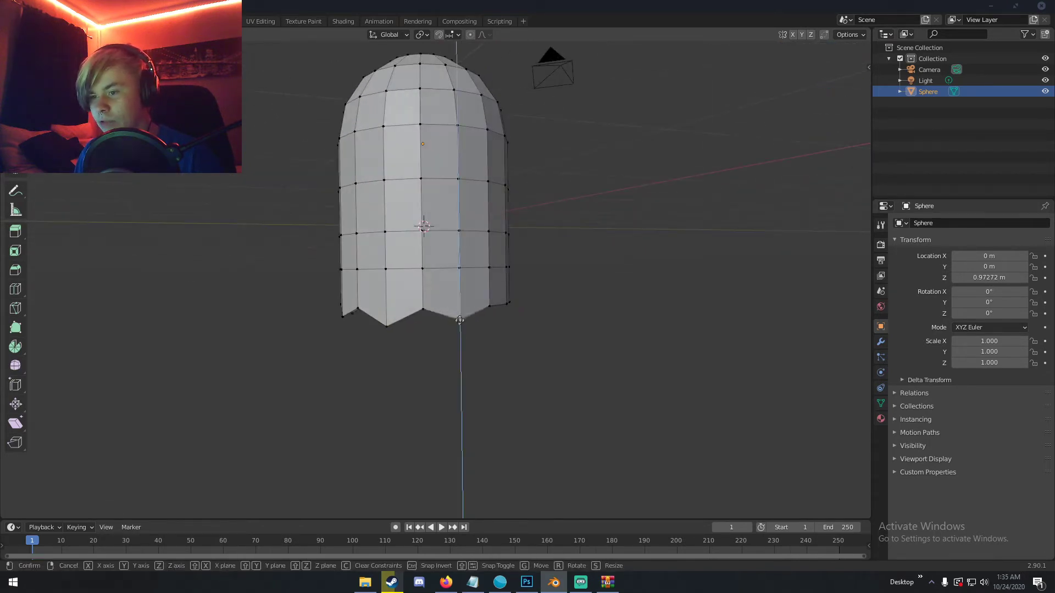
{"action": "left_click", "coordinate": [502, 308]}
Step: Lower the remaining alternating bottom vertices along Z by varied amounts to complete the jagged hem
{"action": "middle_click_drag", "start_coordinate": [502, 308], "coordinate": [454, 309]}
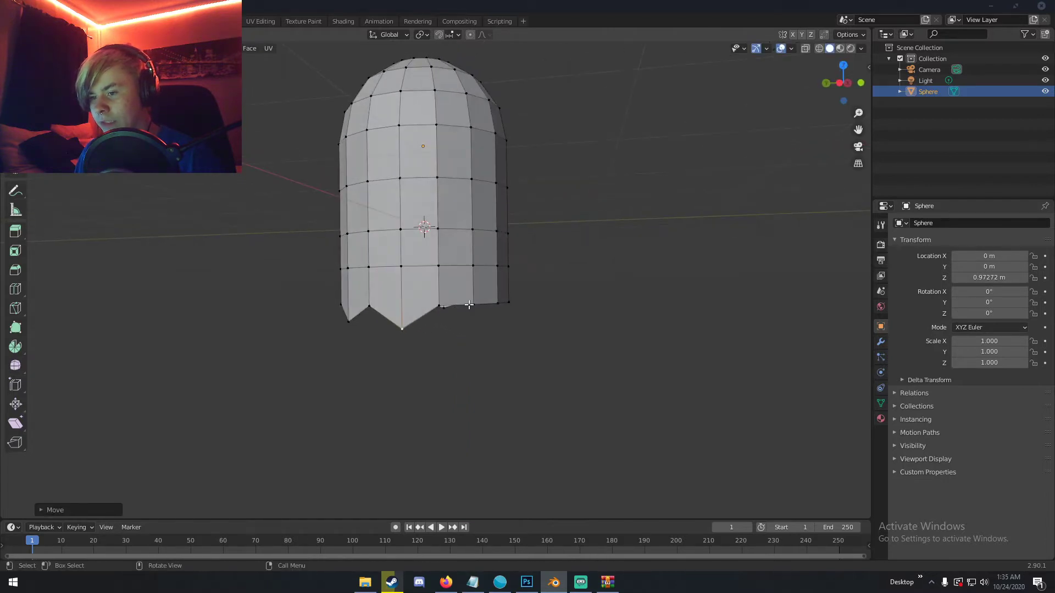
{"action": "key", "text": "g"}
{"action": "key", "text": "z"}
{"action": "left_click", "coordinate": [470, 318]}
{"action": "mouse_move", "coordinate": [470, 318]}
{"action": "middle_mouse_down"}
{"action": "mouse_move", "coordinate": [483, 309]}
{"action": "mouse_move", "coordinate": [456, 305]}
{"action": "middle_mouse_up"}
{"action": "key", "text": "g"}
{"action": "key", "text": "z"}
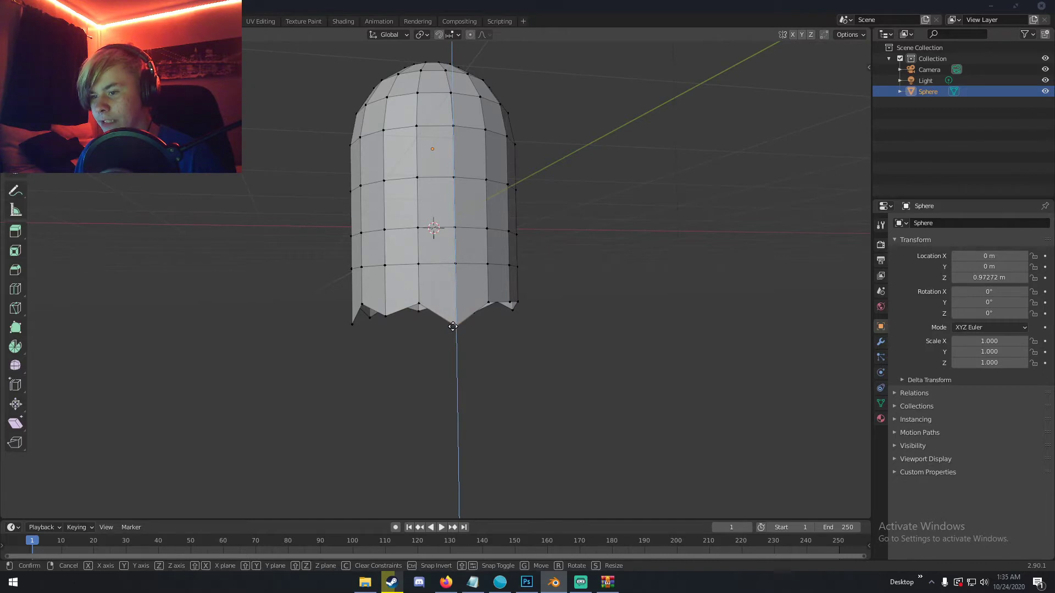
{"action": "left_click", "coordinate": [453, 324]}
{"action": "middle_click_drag", "start_coordinate": [452, 324], "coordinate": [442, 313]}
{"action": "key", "text": "g"}
{"action": "key", "text": "z"}
{"action": "left_click", "coordinate": [456, 336]}
{"action": "middle_click_drag", "start_coordinate": [455, 336], "coordinate": [429, 322]}
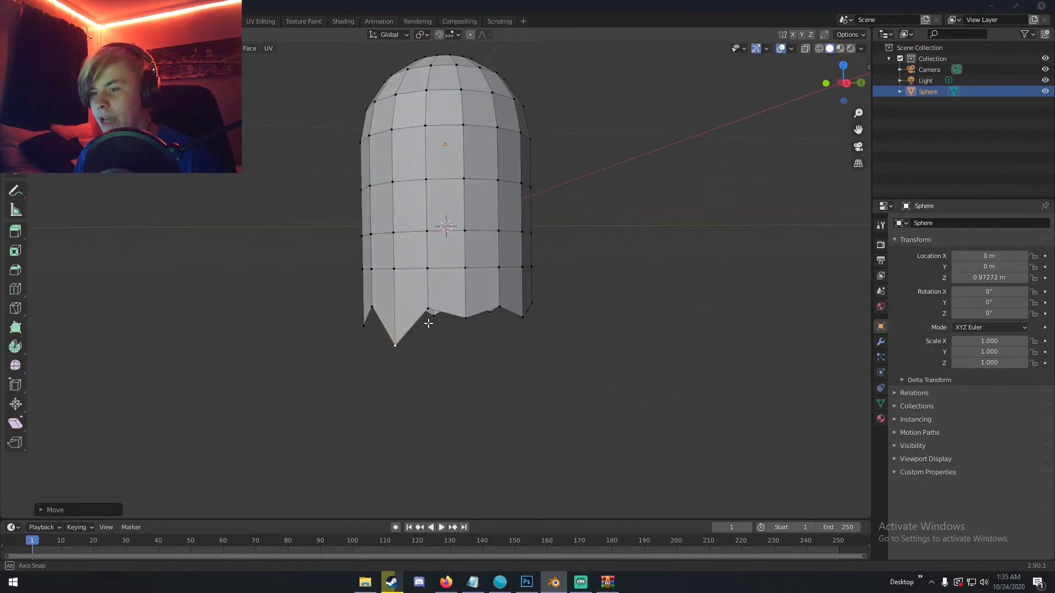
{"action": "key", "text": "g"}
{"action": "key", "text": "z"}
{"action": "left_click", "coordinate": [429, 314]}
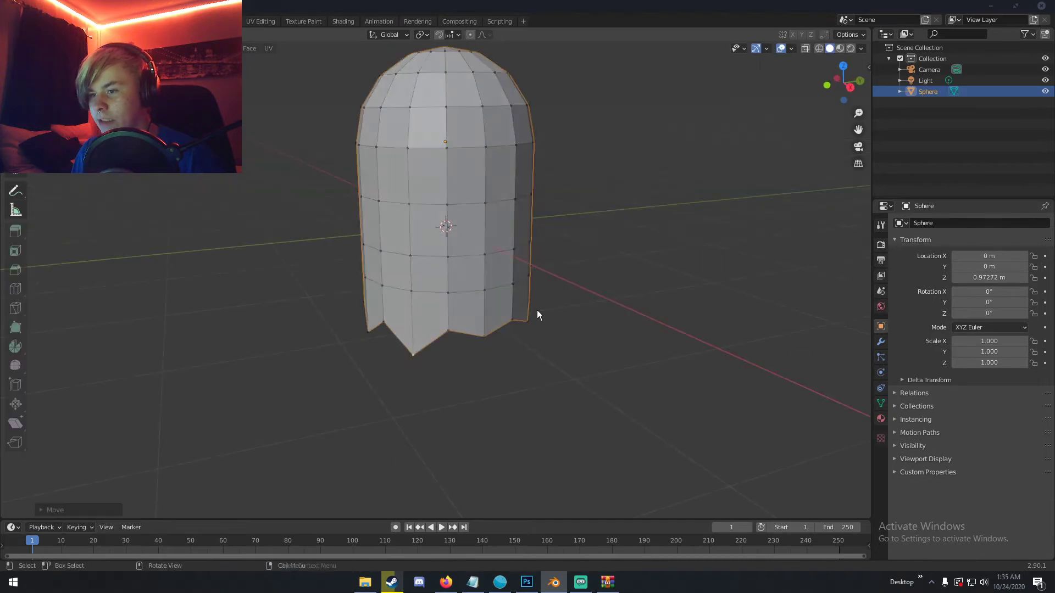
Step: Return to Object Mode and add a Subdivision Surface modifier to the body
{"action": "key", "text": "Tab"}
{"action": "scroll", "coordinate": [536, 309], "scroll_direction": "down", "scroll_amount": 4}
{"action": "scroll", "coordinate": [532, 305], "scroll_direction": "up", "scroll_amount": 2}
{"action": "scroll", "coordinate": [533, 304], "scroll_direction": "up", "scroll_amount": 1}
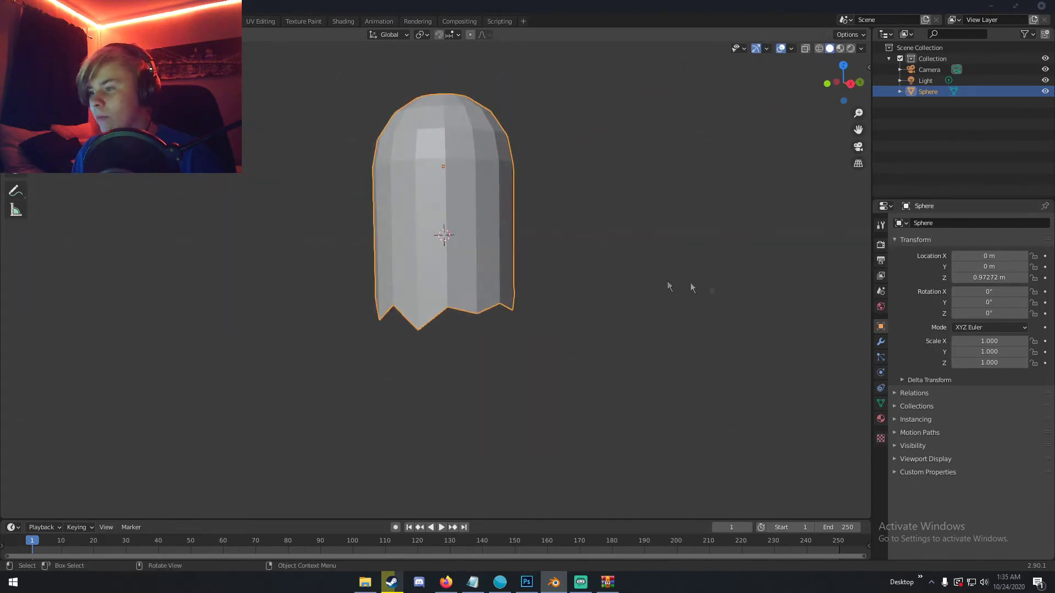
{"action": "left_click", "coordinate": [880, 343]}
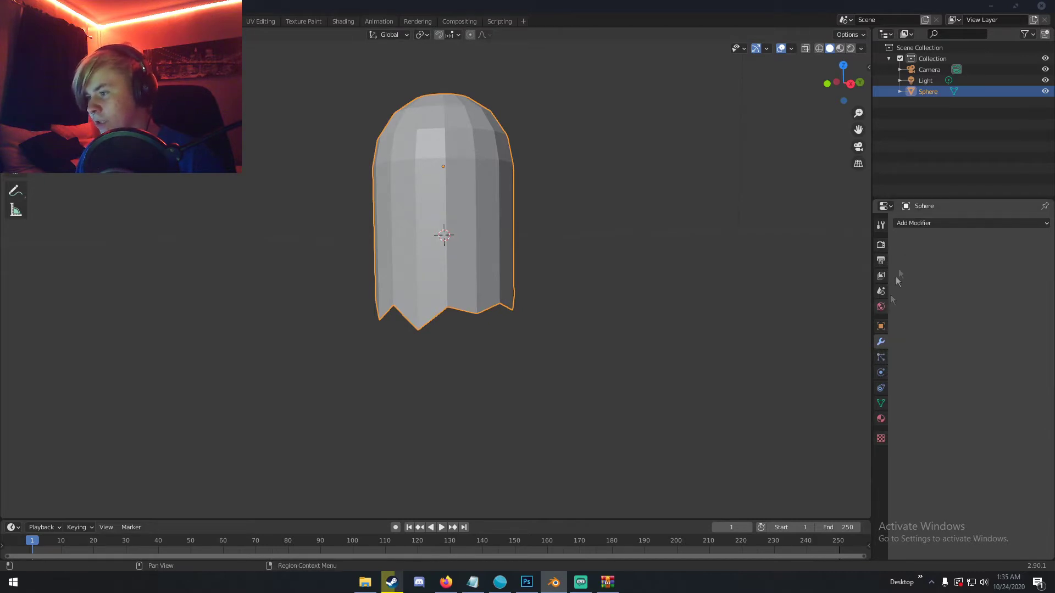
{"action": "left_click", "coordinate": [912, 223]}
{"action": "left_click", "coordinate": [849, 405]}
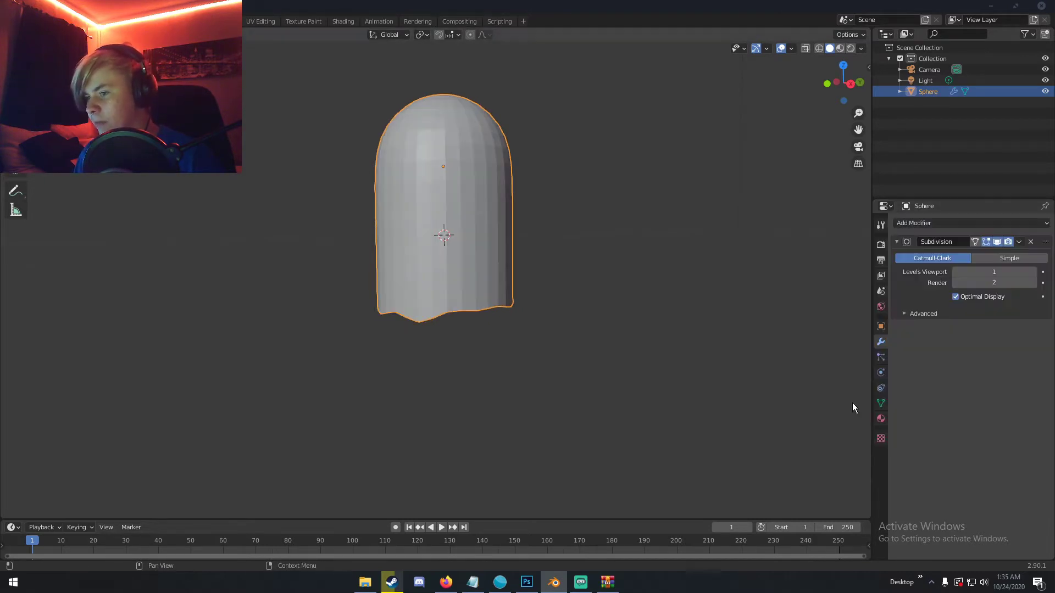
{"action": "mouse_move", "coordinate": [670, 328]}
{"action": "middle_mouse_down"}
{"action": "mouse_move", "coordinate": [608, 328]}
{"action": "mouse_move", "coordinate": [654, 328]}
{"action": "middle_mouse_up"}
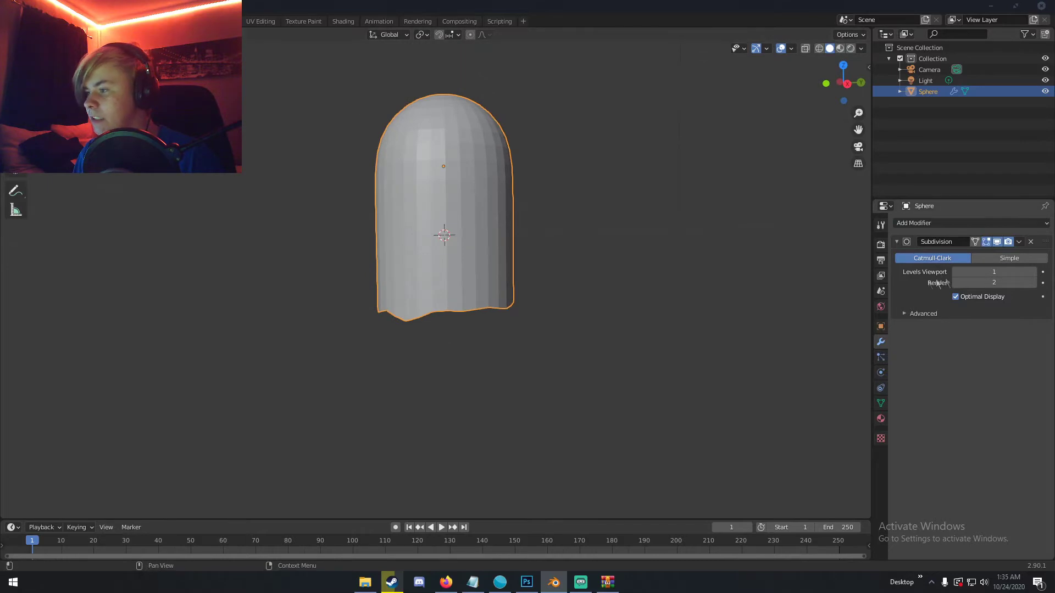
Step: Set the Subdivision modifier's viewport and render levels to 3
{"action": "left_click", "coordinate": [1033, 272]}
{"action": "left_click", "coordinate": [1033, 272]}
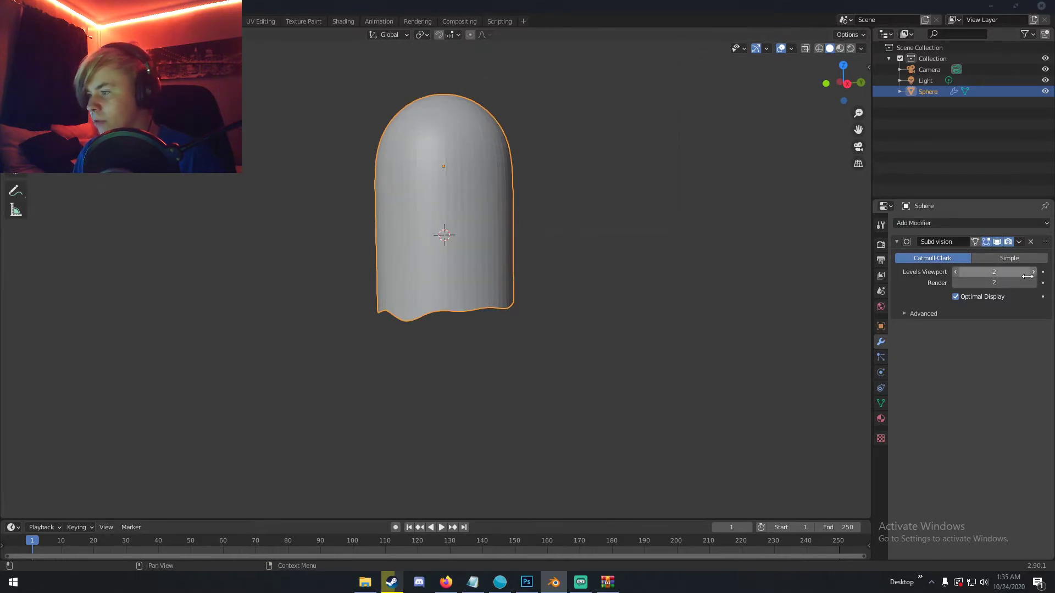
{"action": "left_click", "coordinate": [1033, 282]}
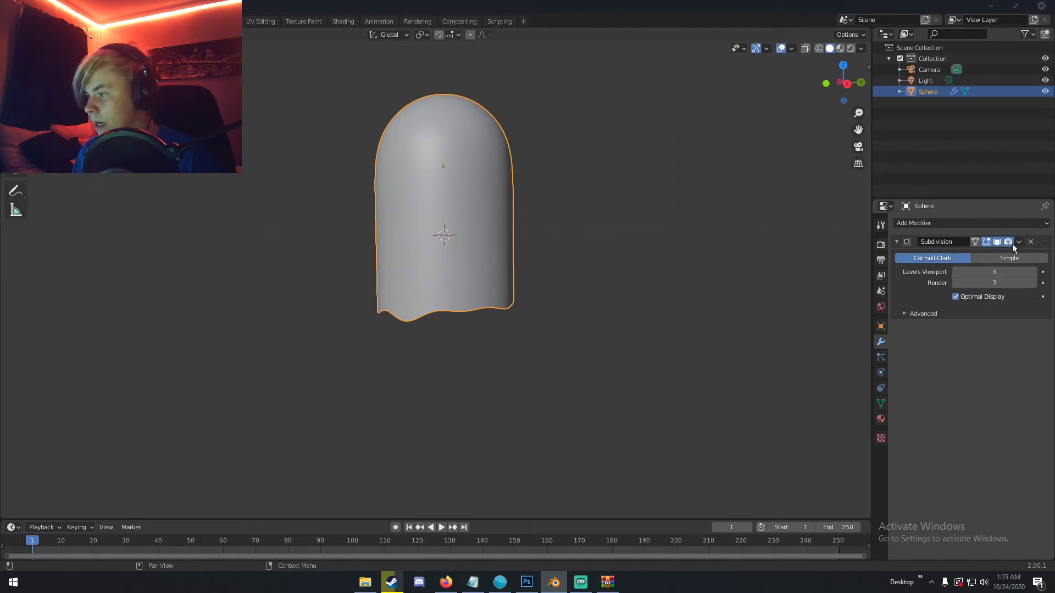
Step: Enter Edit Mode and pull several tip vertices of the wavy hem farther down to sharpen its points
{"action": "middle_click_drag", "start_coordinate": [601, 244], "coordinate": [562, 245]}
{"action": "key", "text": "Tab"}
{"action": "key", "text": "g"}
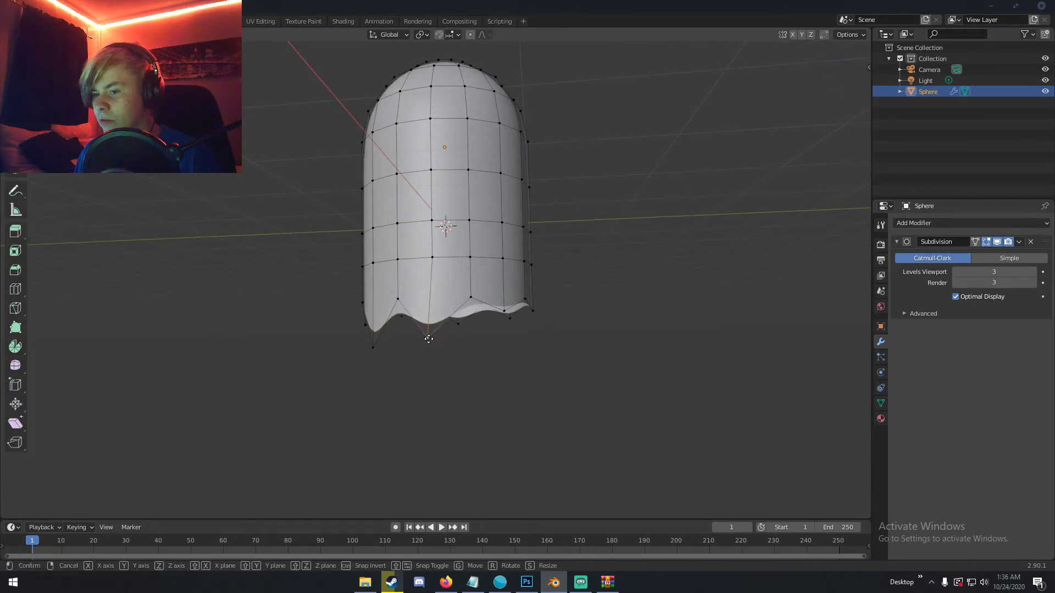
{"action": "left_click", "coordinate": [429, 342]}
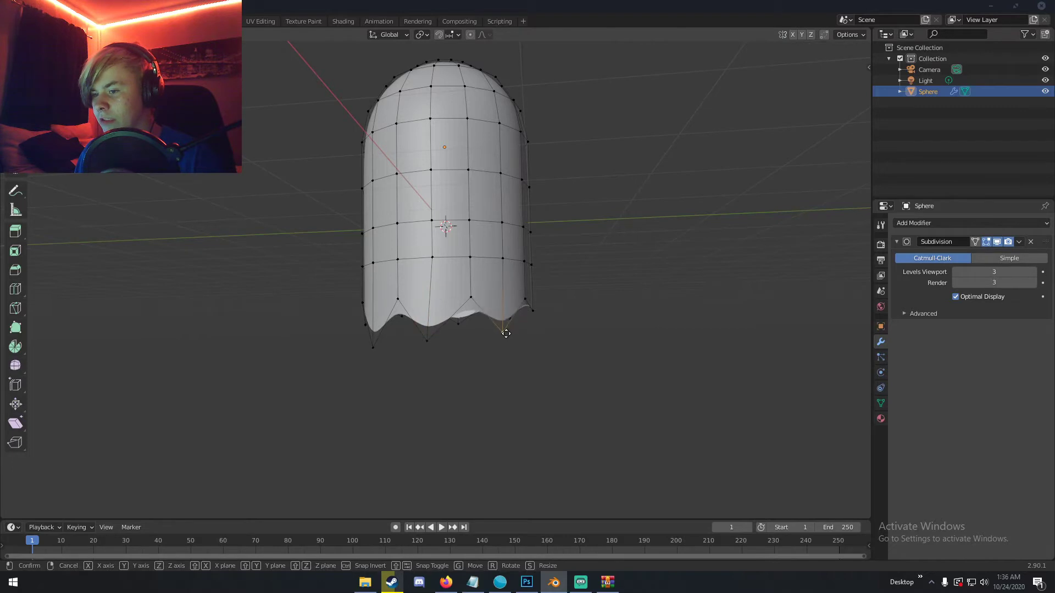
{"action": "middle_click_drag", "start_coordinate": [502, 330], "coordinate": [412, 325]}
{"action": "left_click", "coordinate": [489, 310]}
{"action": "key", "text": "g"}
{"action": "left_click", "coordinate": [490, 326]}
Step: Lower further tip vertices on the other sides of the hem and return to Object Mode
{"action": "left_click", "coordinate": [463, 312]}
{"action": "key", "text": "g"}
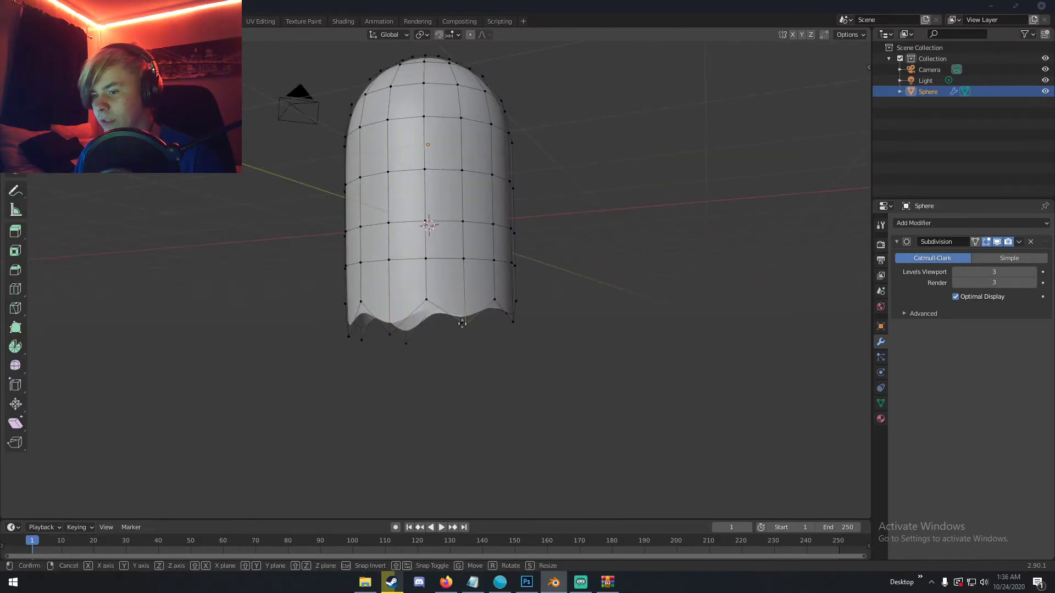
{"action": "left_click", "coordinate": [460, 348]}
{"action": "middle_click_drag", "start_coordinate": [481, 330], "coordinate": [421, 321]}
{"action": "left_click", "coordinate": [426, 315]}
{"action": "key", "text": "g"}
{"action": "left_click", "coordinate": [428, 347]}
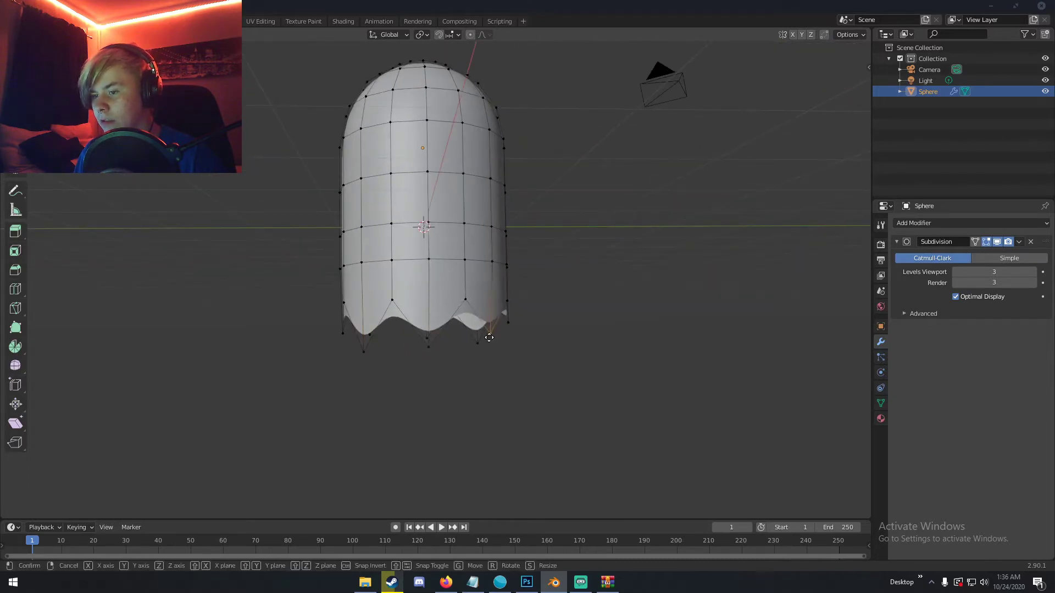
{"action": "middle_click_drag", "start_coordinate": [475, 319], "coordinate": [451, 326]}
{"action": "key", "text": "Tab"}
{"action": "scroll", "coordinate": [434, 327], "scroll_direction": "down", "scroll_amount": 4}
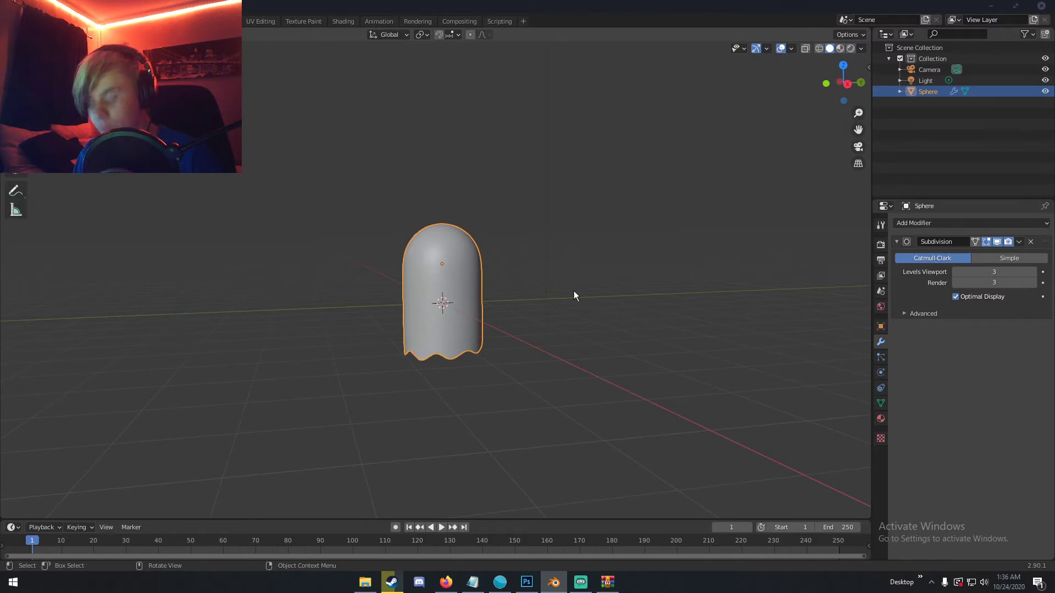
Step: Deselect the body, add a mesh circle and move it out beside the ghost
{"action": "left_click", "coordinate": [559, 278]}
{"action": "middle_click_drag", "start_coordinate": [560, 278], "coordinate": [570, 292]}
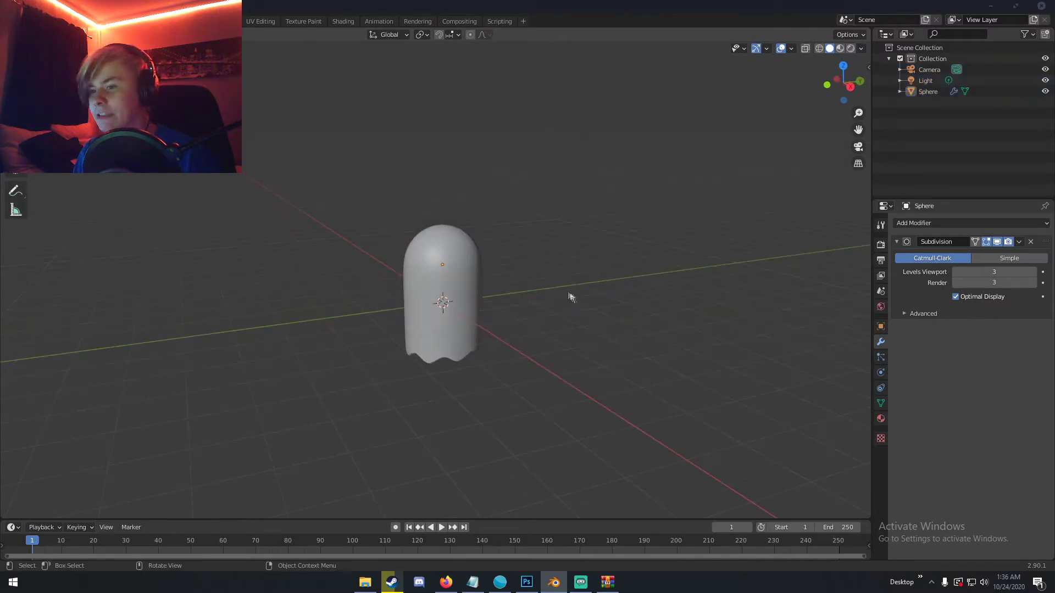
{"action": "key", "text": "shift+a"}
{"action": "mouse_move", "coordinate": [538, 273]}
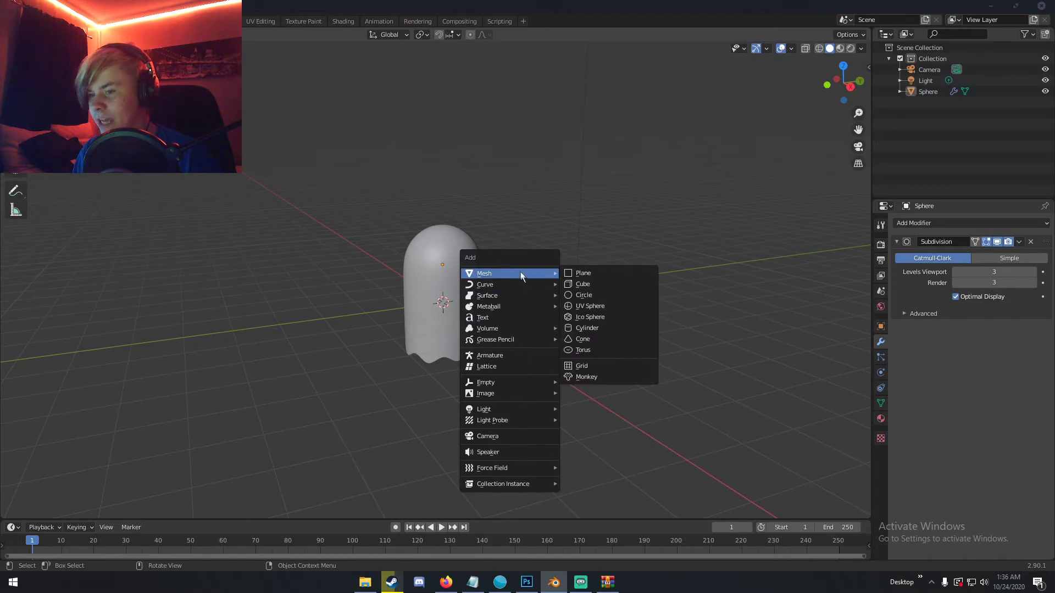
{"action": "left_click", "coordinate": [586, 296]}
{"action": "middle_click_drag", "start_coordinate": [574, 311], "coordinate": [537, 306]}
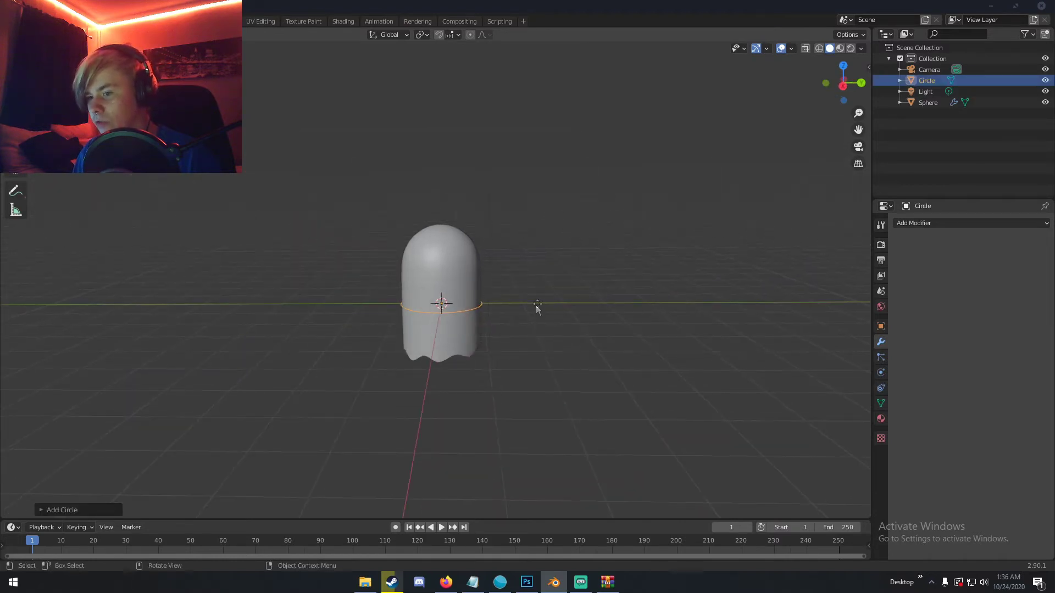
{"action": "key", "text": "g"}
{"action": "left_click", "coordinate": [640, 285]}
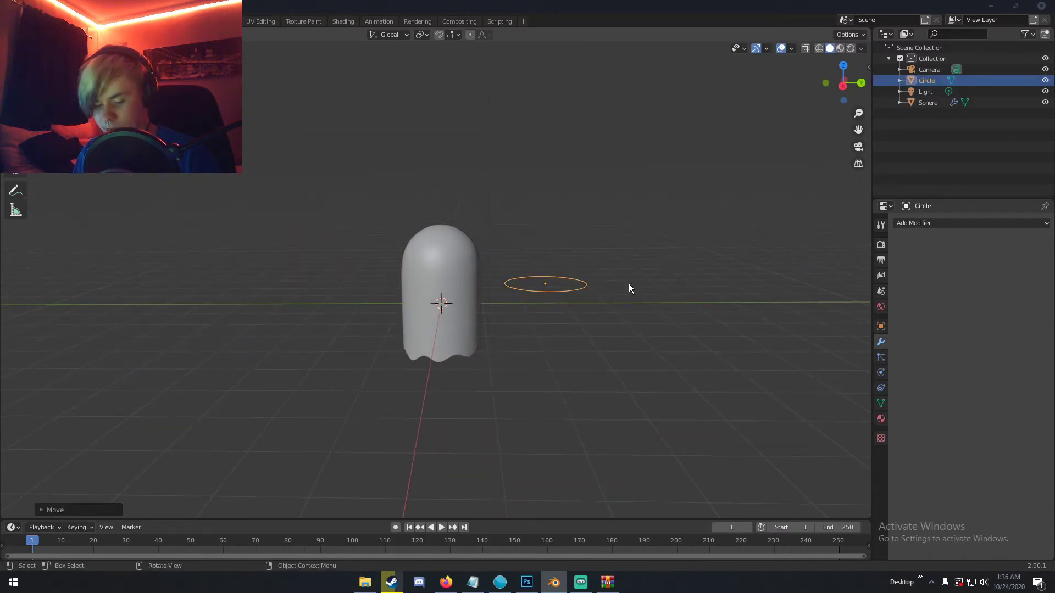
Step: Rotate the circle about the Y axis so it stands upright
{"action": "key", "text": "r"}
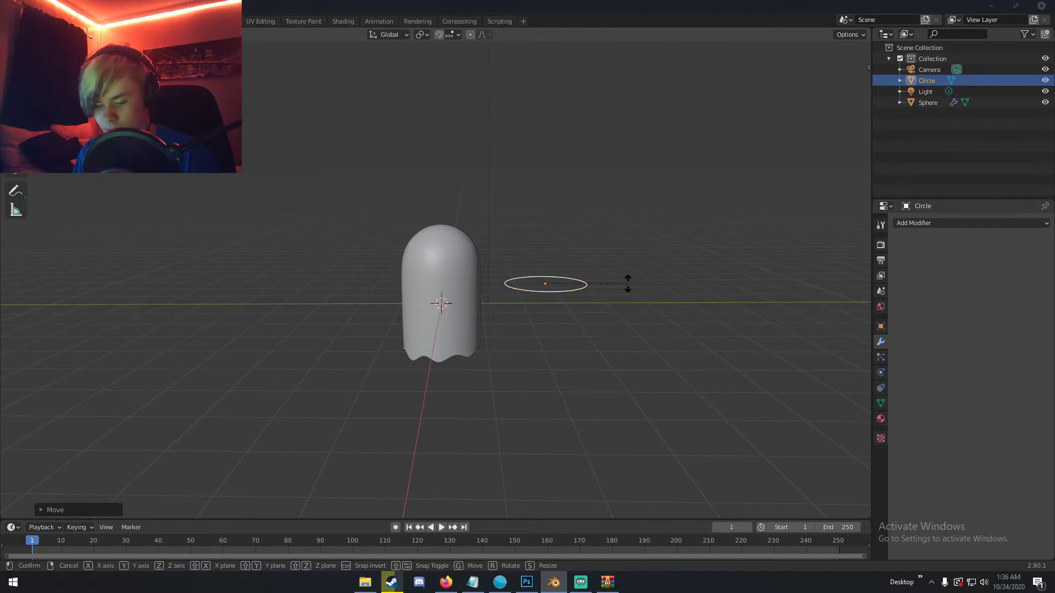
{"action": "key", "text": "x"}
{"action": "key", "text": "y"}
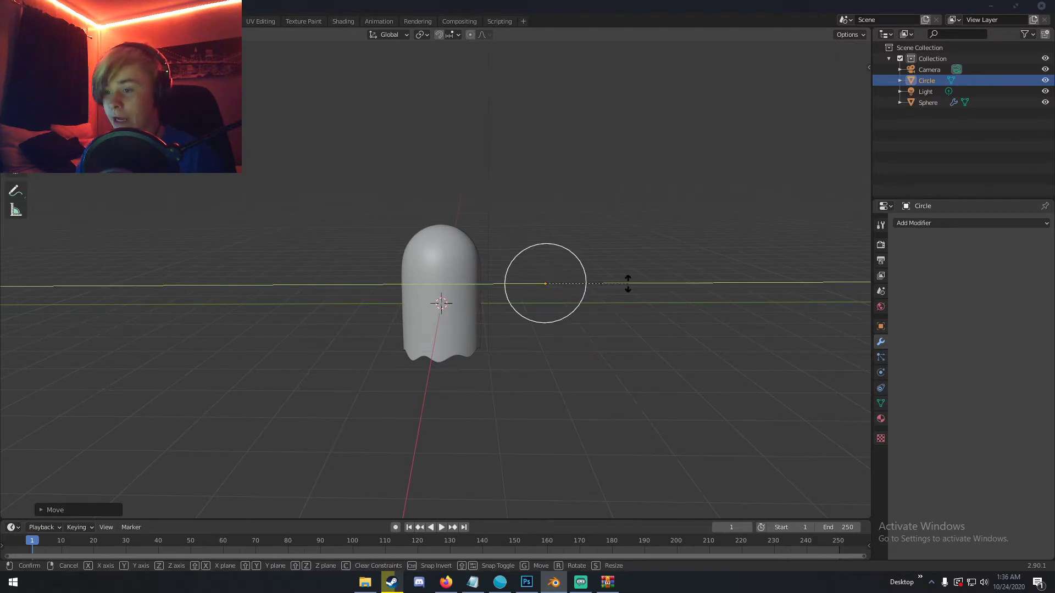
{"action": "left_click", "coordinate": [628, 283]}
{"action": "middle_click_drag", "start_coordinate": [591, 241], "coordinate": [582, 240]}
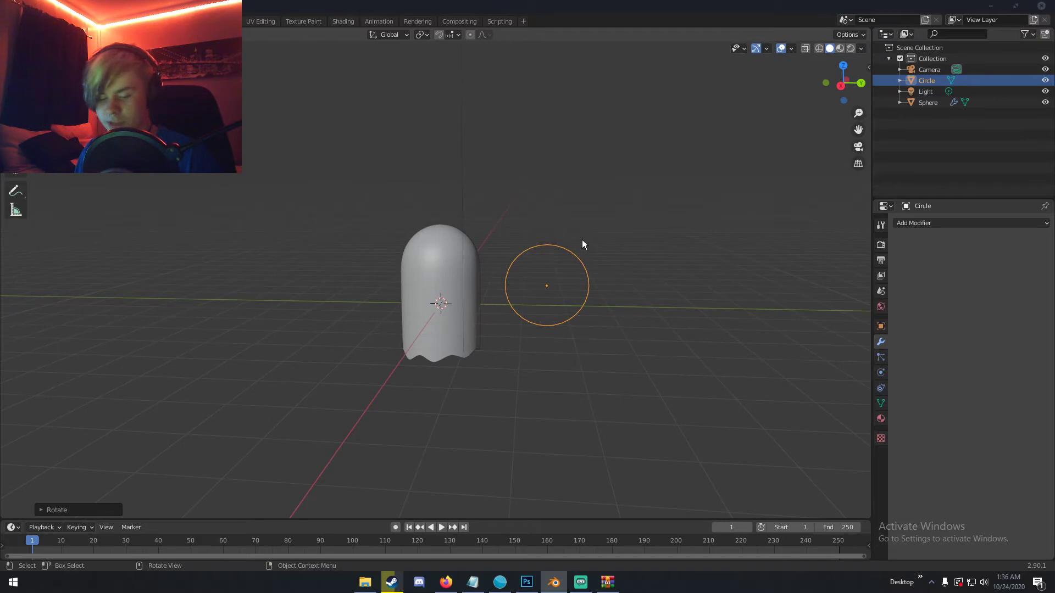
{"action": "middle_click_drag", "start_coordinate": [582, 239], "coordinate": [573, 235]}
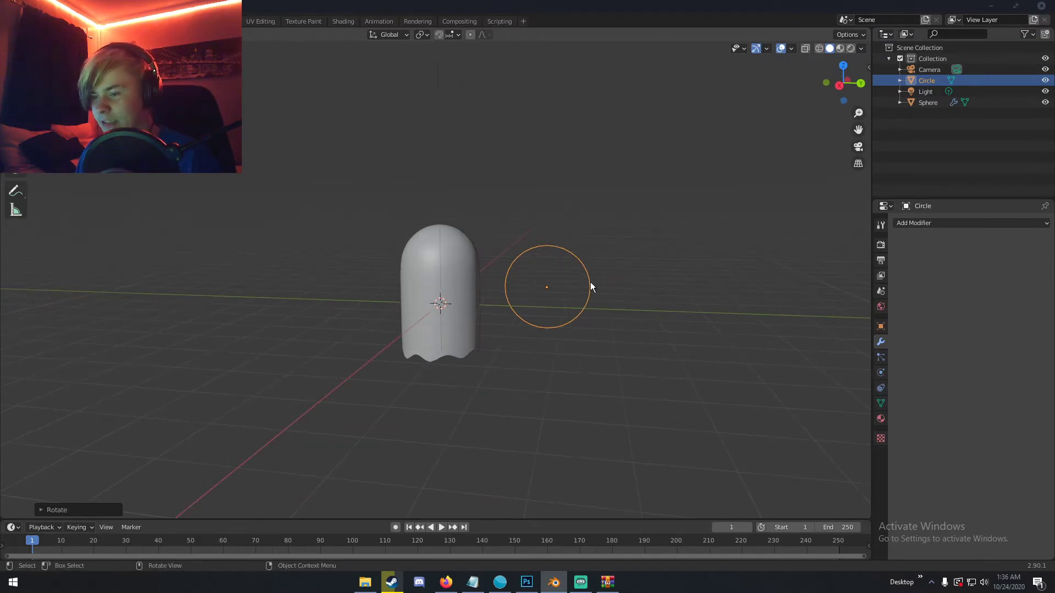
Step: Fill the circle with a face in Edit Mode and return to Object Mode
{"action": "scroll", "coordinate": [590, 285], "scroll_direction": "up", "scroll_amount": 2}
{"action": "key", "text": "Tab"}
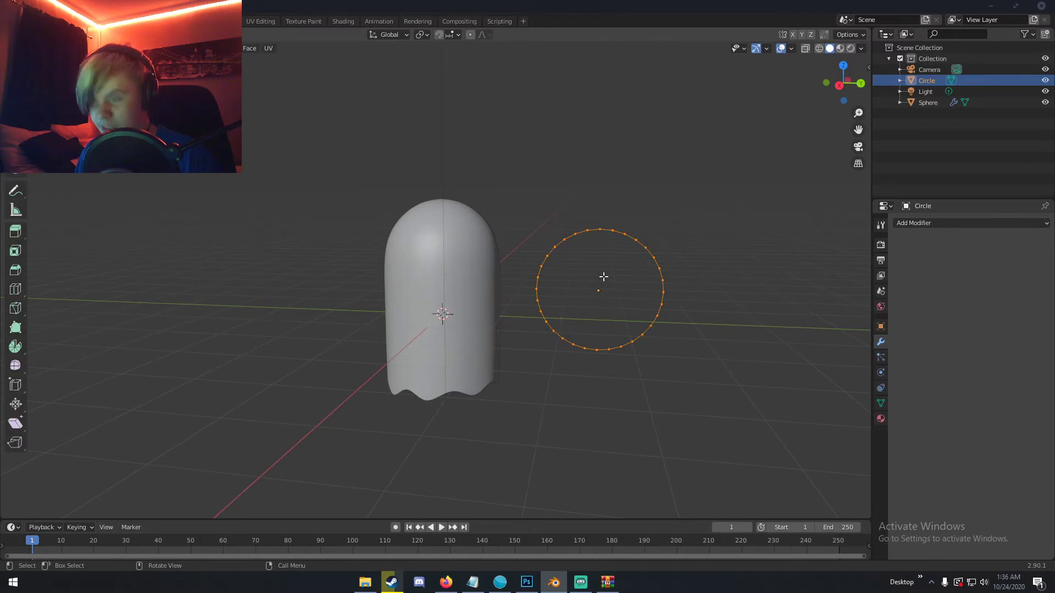
{"action": "key", "text": "f"}
{"action": "key", "text": "Tab"}
{"action": "key", "text": "Tab"}
{"action": "key", "text": "Tab"}
Step: Scale the filled circle along Y into a narrow oval, and reduce its overall size
{"action": "key", "text": "s"}
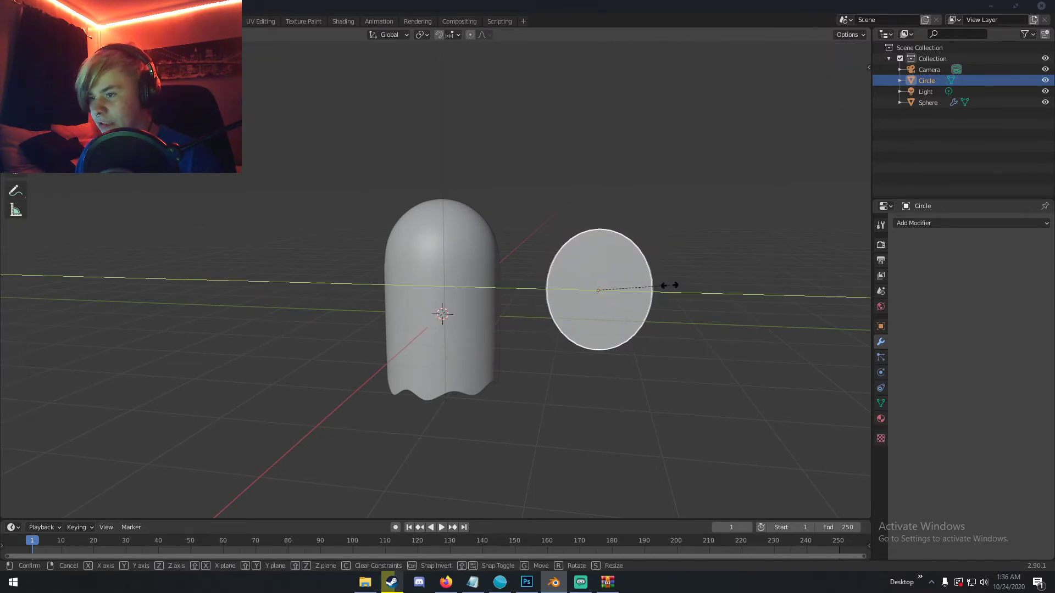
{"action": "left_click", "coordinate": [656, 285]}
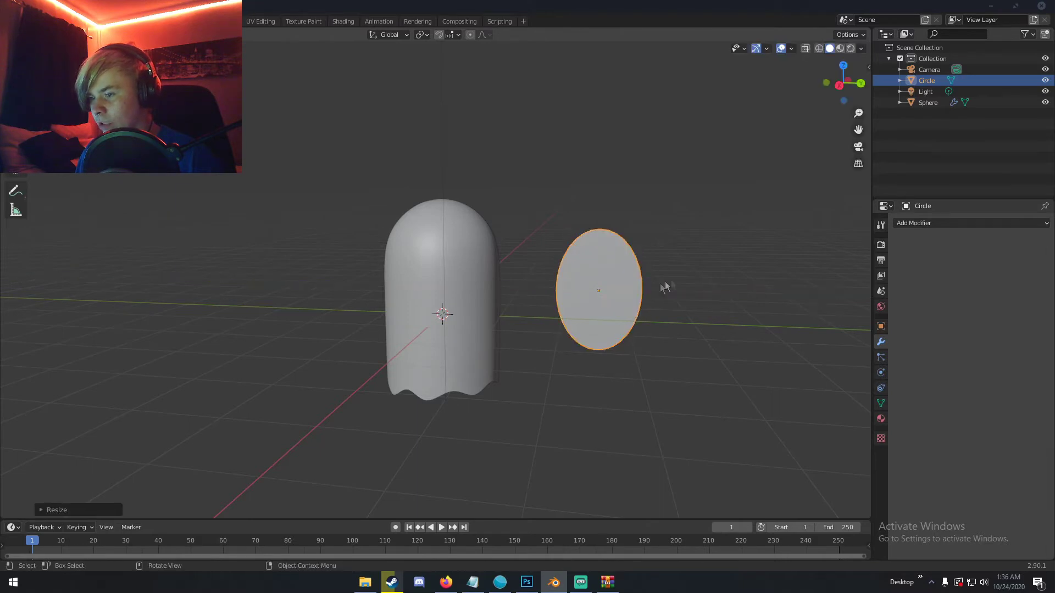
{"action": "key", "text": "s"}
{"action": "left_click", "coordinate": [648, 297]}
Step: Move the oval eye in front of the ghost's face, adjusting its position from several angles
{"action": "middle_click_drag", "start_coordinate": [647, 297], "coordinate": [687, 285]}
{"action": "key", "text": "g"}
{"action": "left_click", "coordinate": [499, 282]}
{"action": "middle_click_drag", "start_coordinate": [499, 282], "coordinate": [523, 271]}
{"action": "key", "text": "g"}
{"action": "left_click", "coordinate": [701, 272]}
{"action": "key", "text": "g"}
{"action": "left_click", "coordinate": [603, 273]}
Step: Shrink the oval to eye size and place it just off the front surface of the upper body
{"action": "scroll", "coordinate": [540, 272], "scroll_direction": "up", "scroll_amount": 3}
{"action": "key", "text": "s"}
{"action": "left_click", "coordinate": [477, 274]}
{"action": "key", "text": "g"}
{"action": "left_click", "coordinate": [466, 265]}
{"action": "middle_click_drag", "start_coordinate": [466, 265], "coordinate": [569, 289]}
{"action": "left_click_drag", "start_coordinate": [569, 283], "coordinate": [583, 286]}
{"action": "scroll", "coordinate": [584, 286], "scroll_direction": "up", "scroll_amount": 4}
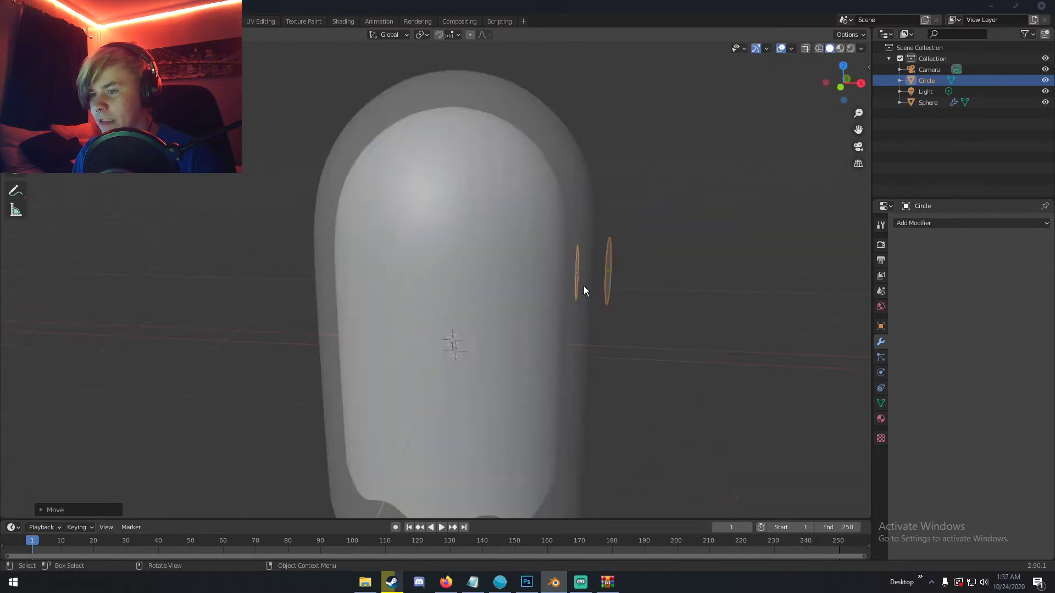
Step: Add a Shrinkwrap modifier to the oval eye with the ghost body as target and an offset of 0.01 m
{"action": "left_click", "coordinate": [945, 224]}
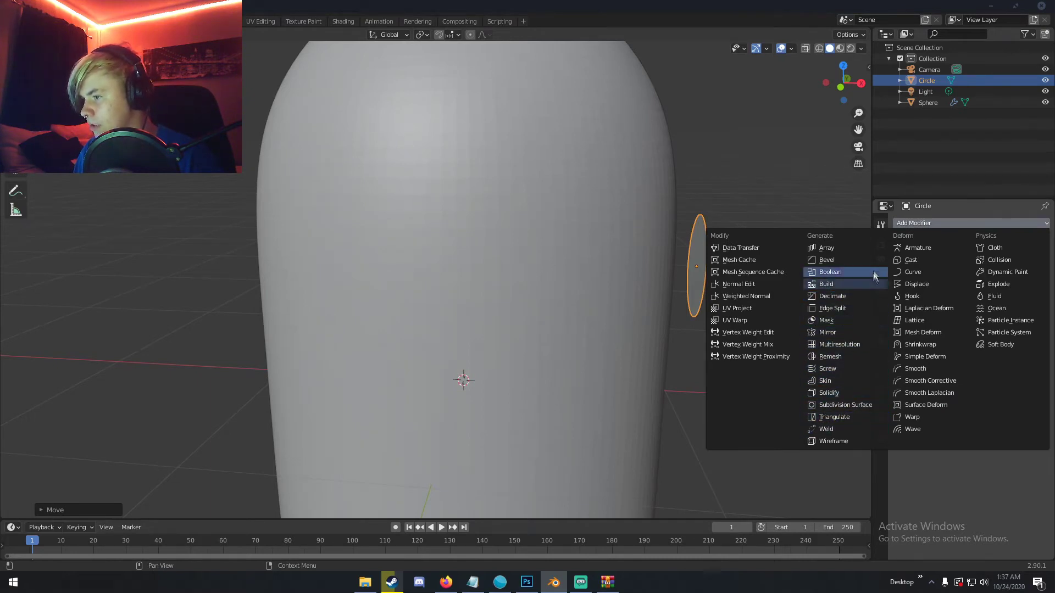
{"action": "left_click", "coordinate": [925, 345]}
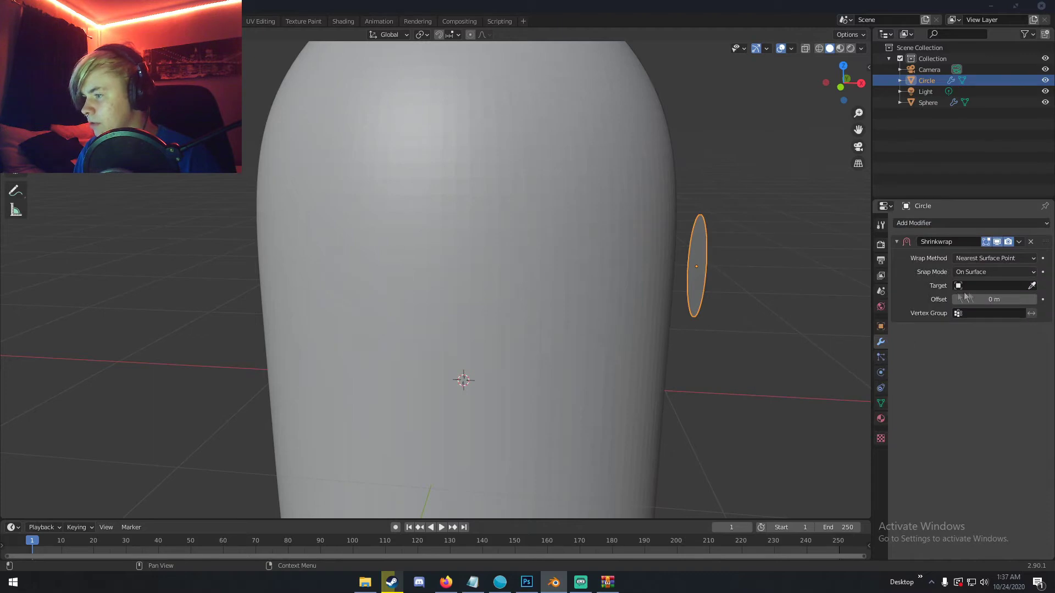
{"action": "left_click", "coordinate": [997, 286]}
{"action": "left_click", "coordinate": [906, 291]}
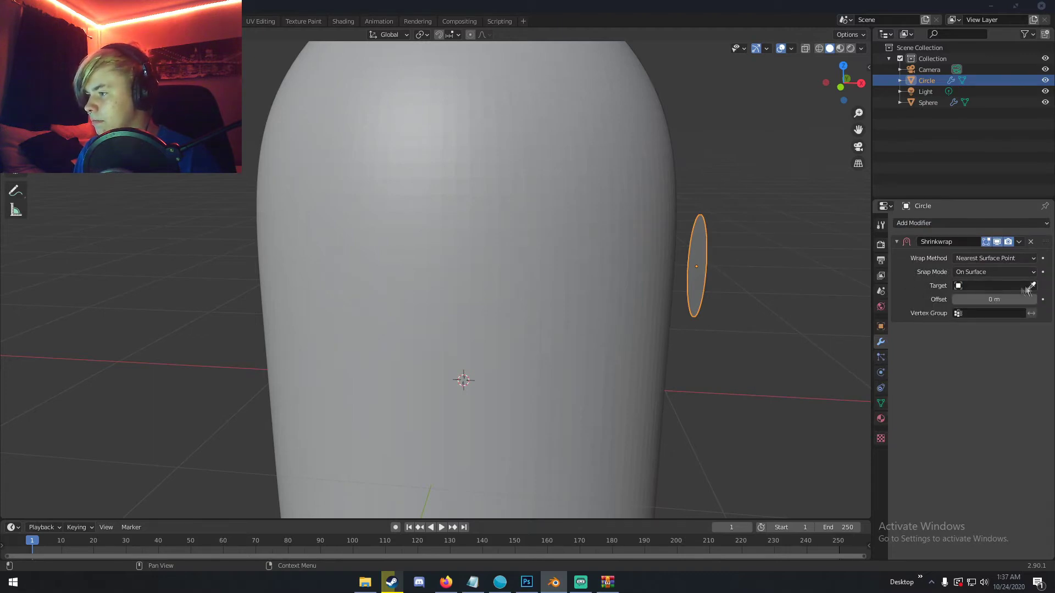
{"action": "left_click", "coordinate": [601, 247]}
{"action": "middle_click_drag", "start_coordinate": [601, 247], "coordinate": [545, 238]}
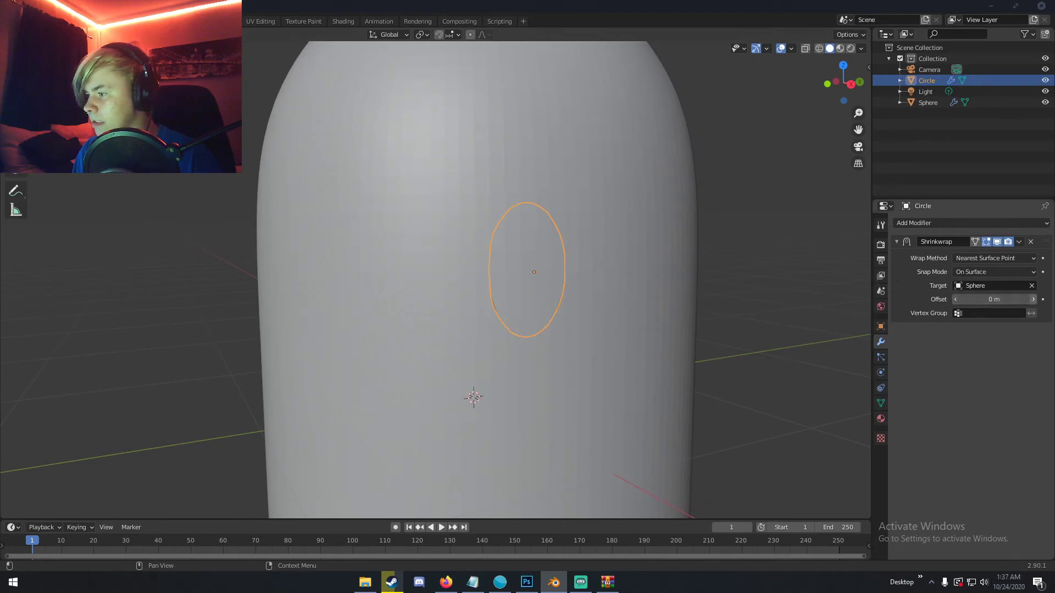
{"action": "middle_click_drag", "start_coordinate": [644, 262], "coordinate": [582, 281]}
{"action": "scroll", "coordinate": [550, 291], "scroll_direction": "down", "scroll_amount": 1}
{"action": "scroll", "coordinate": [546, 277], "scroll_direction": "down", "scroll_amount": 2}
{"action": "middle_click_drag", "start_coordinate": [525, 302], "coordinate": [545, 282]}
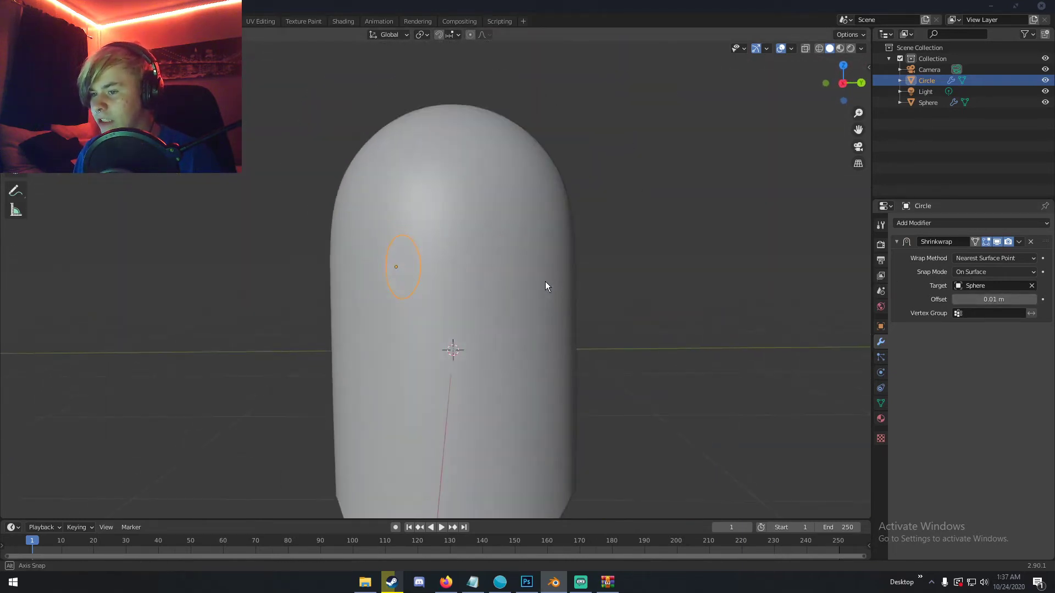
Step: Duplicate the eye and move the copy along Y to the other side of the face
{"action": "key", "text": "shift+d"}
{"action": "right_click", "coordinate": [545, 282]}
{"action": "key", "text": "g"}
{"action": "key", "text": "y"}
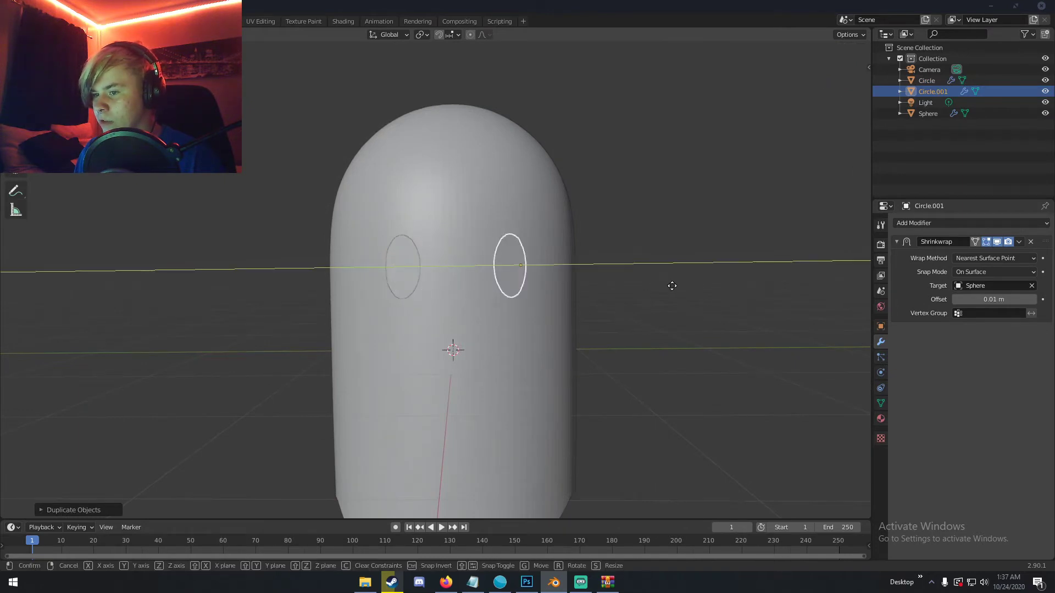
{"action": "left_click", "coordinate": [588, 291]}
{"action": "middle_click_drag", "start_coordinate": [588, 291], "coordinate": [541, 304]}
{"action": "left_click", "coordinate": [644, 296]}
{"action": "scroll", "coordinate": [555, 299], "scroll_direction": "down", "scroll_amount": 4}
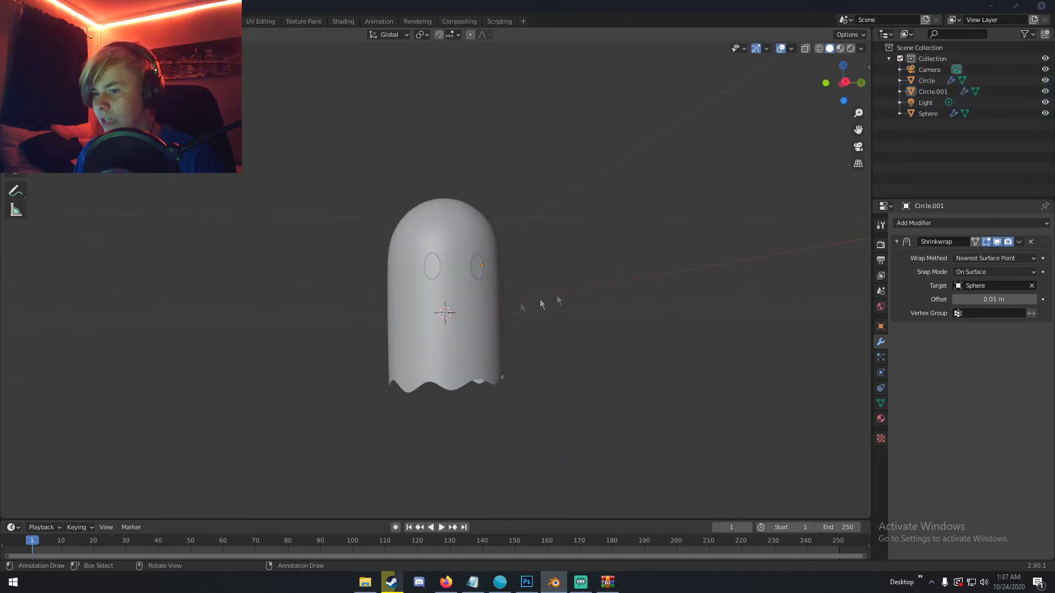
Step: Apply smooth shading to the ghost body and deselect everything
{"action": "left_click", "coordinate": [476, 303]}
{"action": "right_click", "coordinate": [463, 291]}
{"action": "left_click", "coordinate": [463, 290]}
{"action": "mouse_move", "coordinate": [444, 292]}
{"action": "middle_mouse_down"}
{"action": "mouse_move", "coordinate": [457, 311]}
{"action": "mouse_move", "coordinate": [502, 306]}
{"action": "mouse_move", "coordinate": [436, 311]}
{"action": "mouse_move", "coordinate": [483, 295]}
{"action": "mouse_move", "coordinate": [417, 285]}
{"action": "mouse_move", "coordinate": [452, 278]}
{"action": "middle_mouse_up"}
{"action": "key", "text": "a"}
{"action": "key", "text": "a"}
{"action": "scroll", "coordinate": [471, 301], "scroll_direction": "down", "scroll_amount": 3}
{"action": "scroll", "coordinate": [471, 314], "scroll_direction": "up", "scroll_amount": 4}
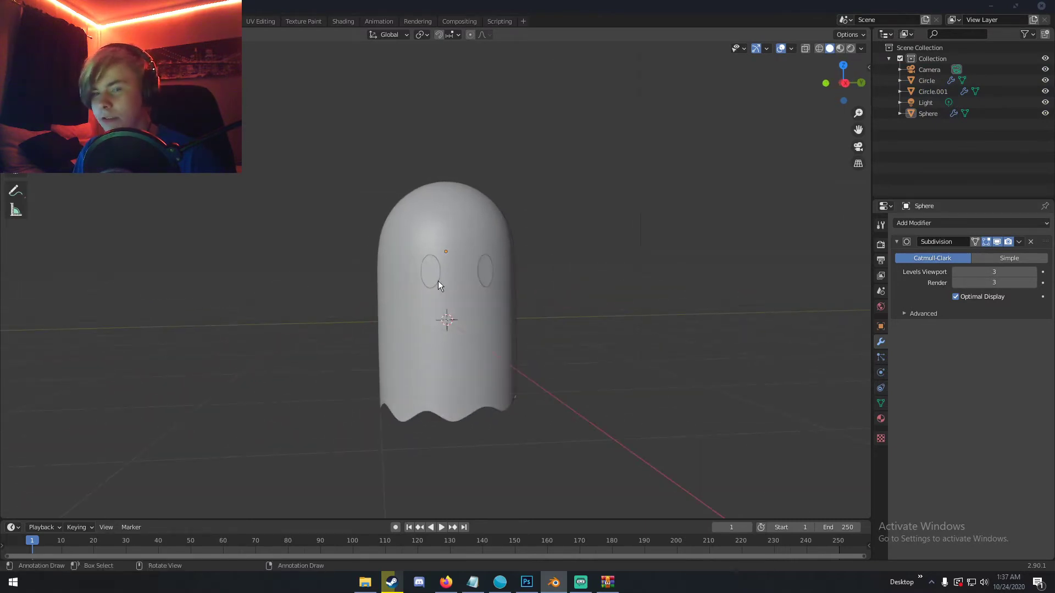
Step: Select the body and both eyes together, raise them along Z until the hem clears the grid floor, and deselect them
{"action": "scroll", "coordinate": [438, 284], "scroll_direction": "down", "scroll_amount": 2}
{"action": "middle_click_drag", "start_coordinate": [437, 281], "coordinate": [479, 327]}
{"action": "scroll", "coordinate": [479, 327], "scroll_direction": "down", "scroll_amount": 2}
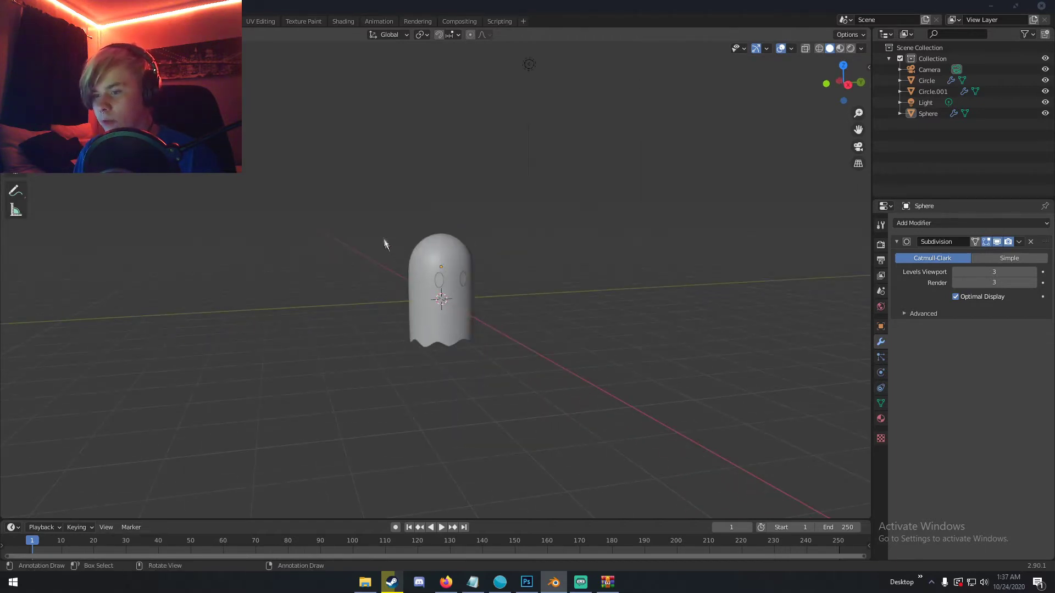
{"action": "key", "text": "b"}
{"action": "left_click_drag", "start_coordinate": [381, 242], "coordinate": [471, 358]}
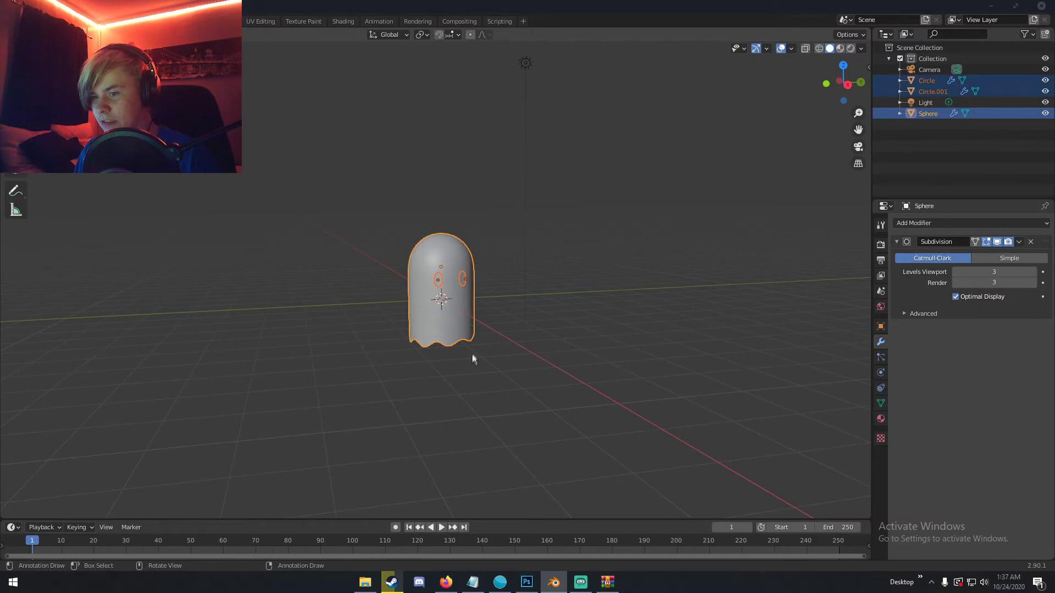
{"action": "key", "text": "g"}
{"action": "key", "text": "z"}
{"action": "left_click", "coordinate": [473, 286]}
{"action": "key", "text": "g"}
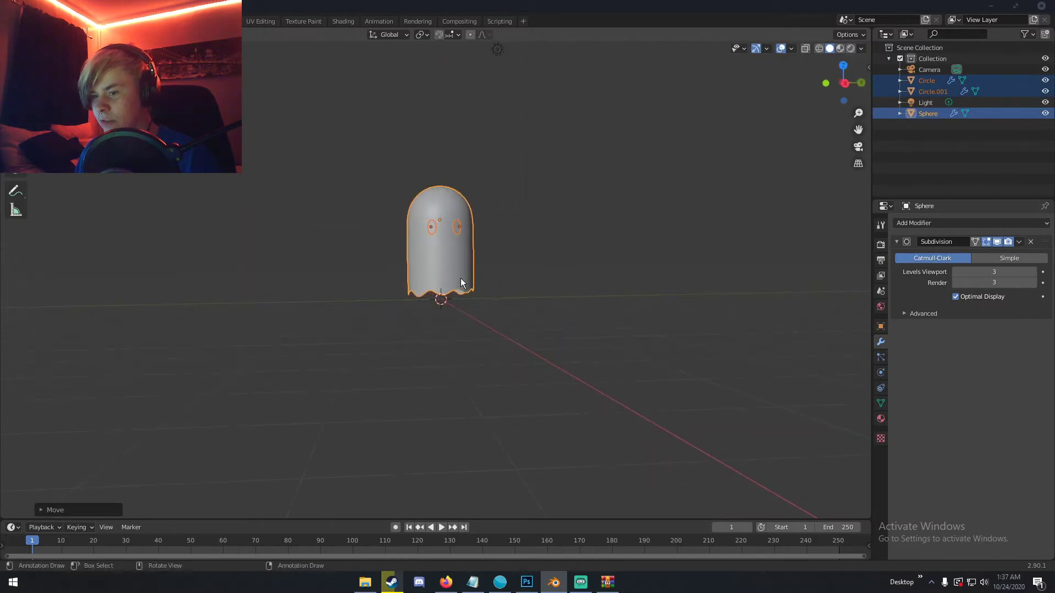
{"action": "key", "text": "z"}
{"action": "left_click", "coordinate": [462, 241]}
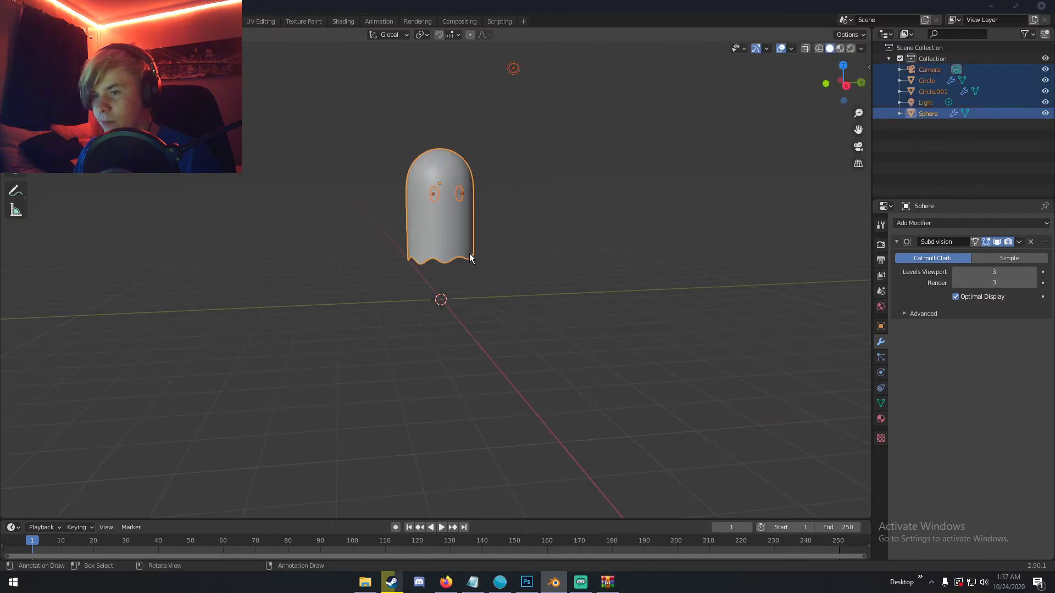
{"action": "left_click", "coordinate": [460, 277]}
Step: Add a mesh cylinder below the ghost and scale it down to leg thickness
{"action": "scroll", "coordinate": [467, 278], "scroll_direction": "up", "scroll_amount": 2}
{"action": "middle_click_drag", "start_coordinate": [480, 271], "coordinate": [476, 303]}
{"action": "key", "text": "shift+a"}
{"action": "mouse_move", "coordinate": [452, 293]}
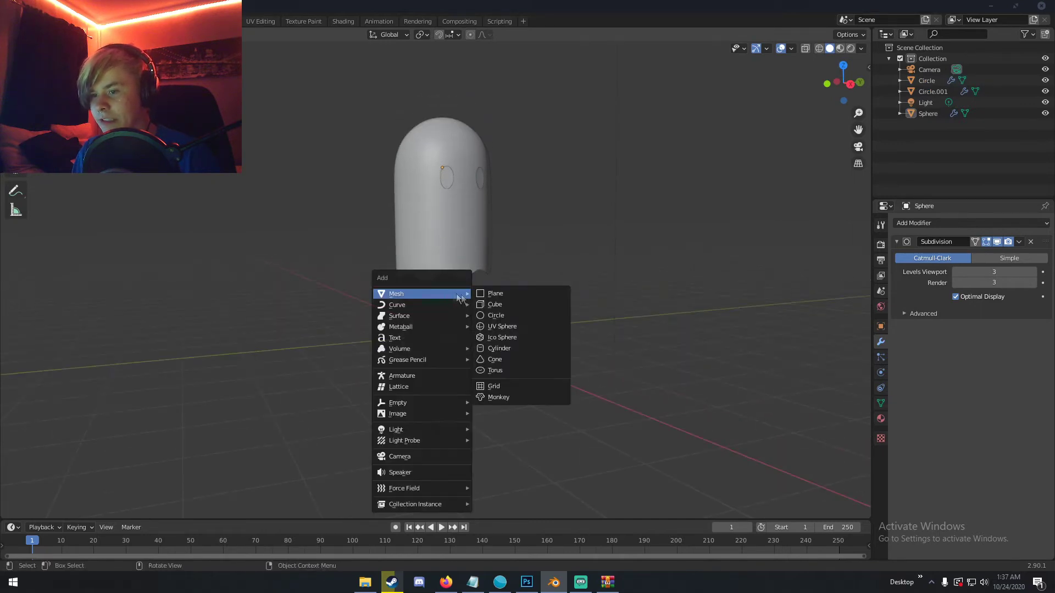
{"action": "left_click", "coordinate": [500, 350]}
{"action": "key", "text": "s"}
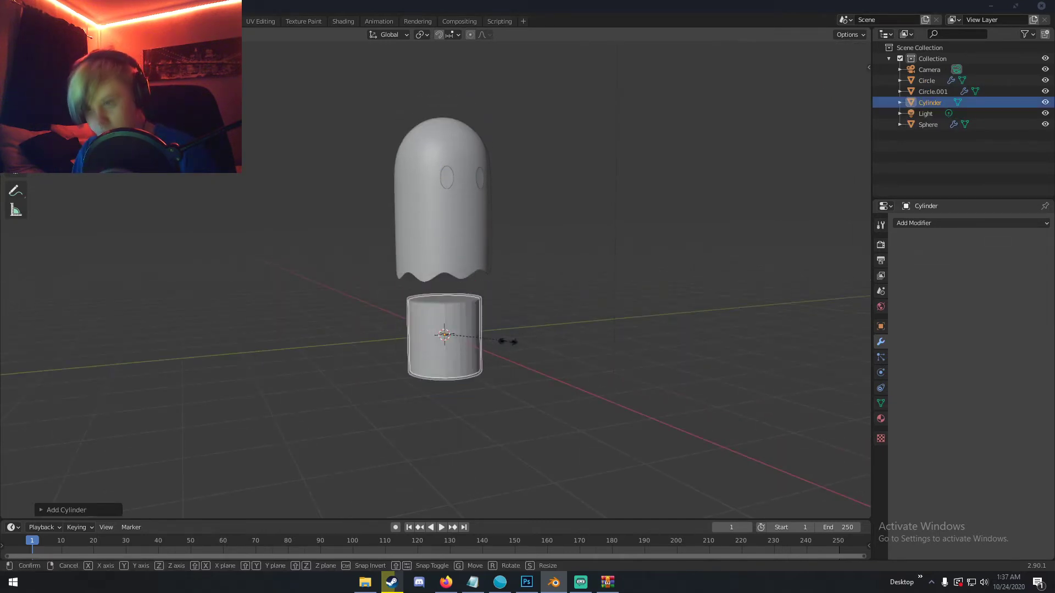
{"action": "left_click", "coordinate": [463, 336]}
Step: Move the small cylinder under one side of the body as a leg and lengthen it along Z into the hem
{"action": "middle_click_drag", "start_coordinate": [463, 337], "coordinate": [446, 330], "text": "alt"}
{"action": "key", "text": "g"}
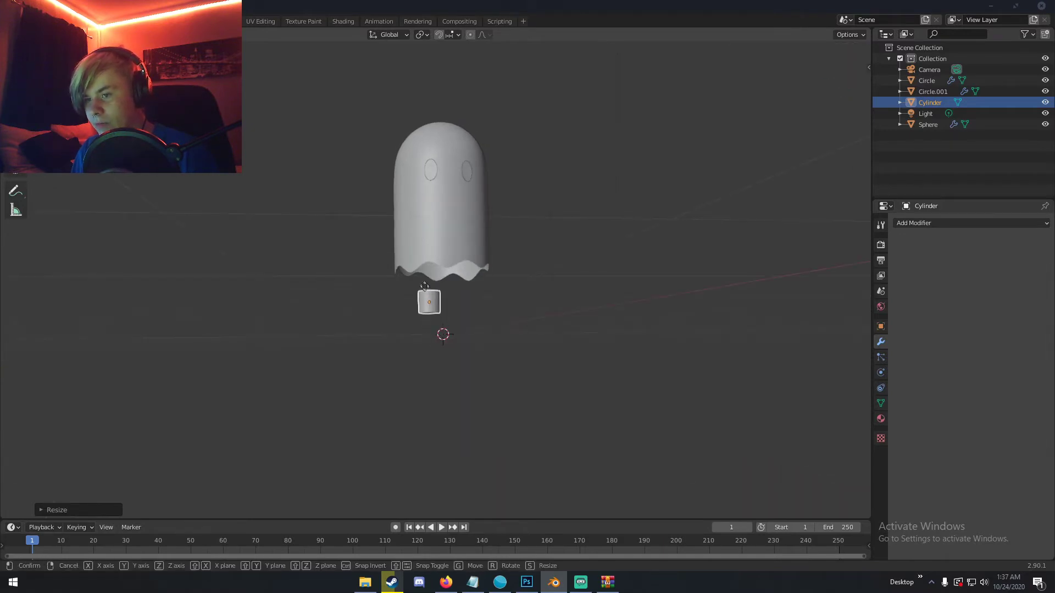
{"action": "left_click", "coordinate": [421, 265]}
{"action": "middle_click_drag", "start_coordinate": [420, 265], "coordinate": [426, 247]}
{"action": "key", "text": "g"}
{"action": "key", "text": "z"}
{"action": "left_click", "coordinate": [428, 225]}
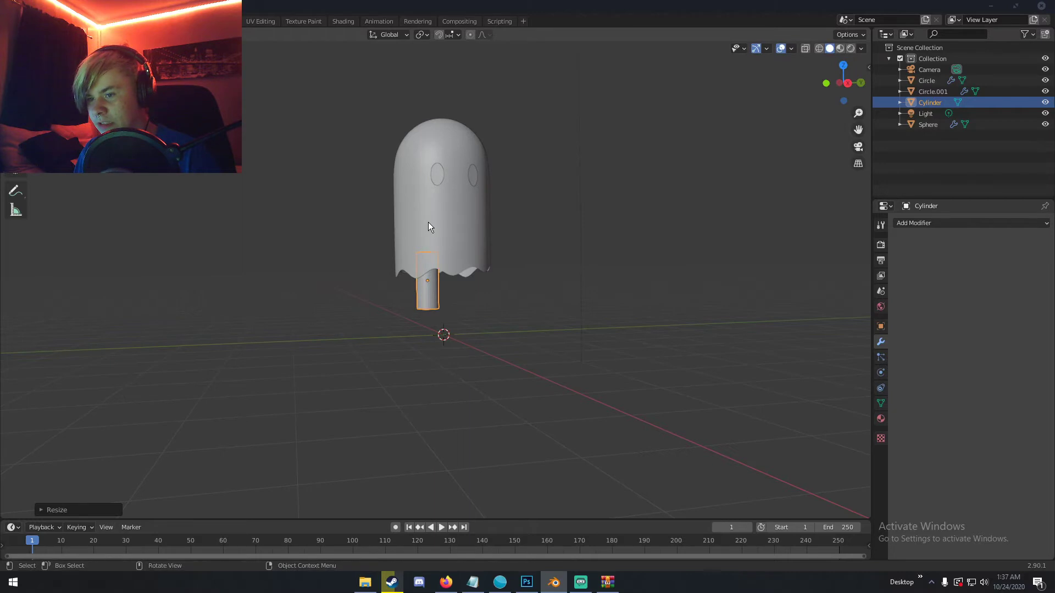
Step: Duplicate the leg and shift the copy along Y to the other side beneath the ghost's body
{"action": "middle_click_drag", "start_coordinate": [428, 229], "coordinate": [508, 228]}
{"action": "key", "text": "shift+d"}
{"action": "key", "text": "y"}
{"action": "left_click", "coordinate": [490, 225]}
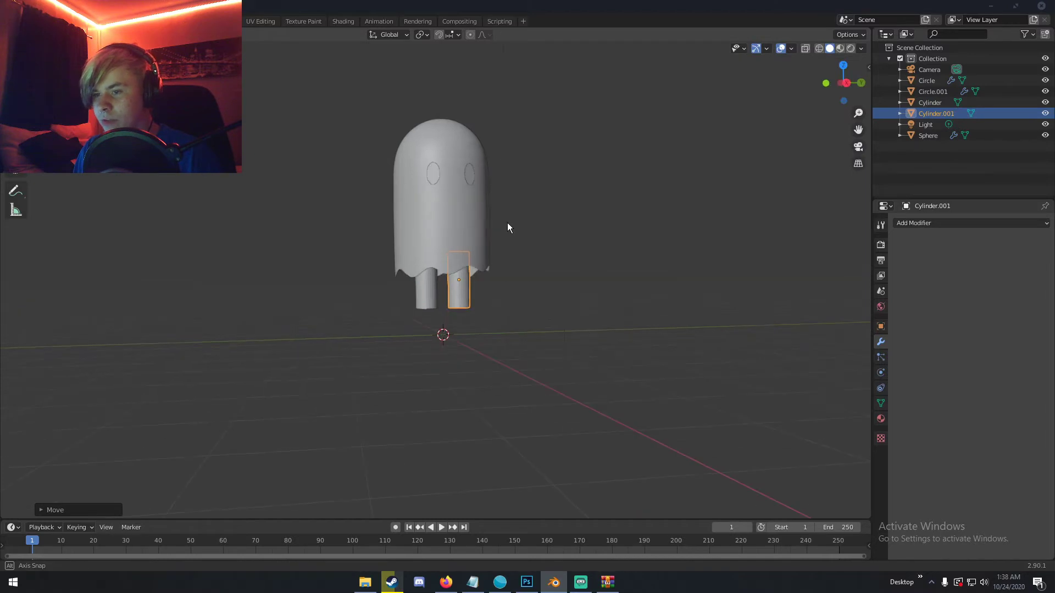
Step: Add a stack of evenly spaced horizontal loop cuts along the full length of the original leg
{"action": "left_click", "coordinate": [433, 284]}
{"action": "scroll", "coordinate": [432, 285], "scroll_direction": "up", "scroll_amount": 5}
{"action": "middle_click_drag", "start_coordinate": [431, 284], "coordinate": [438, 261]}
{"action": "key", "text": "Tab"}
{"action": "middle_click_drag", "start_coordinate": [415, 312], "coordinate": [423, 292]}
{"action": "key", "text": "ctrl+r"}
{"action": "scroll", "coordinate": [424, 291], "scroll_direction": "up", "scroll_amount": 11}
{"action": "left_click", "coordinate": [424, 291]}
{"action": "right_click", "coordinate": [424, 291]}
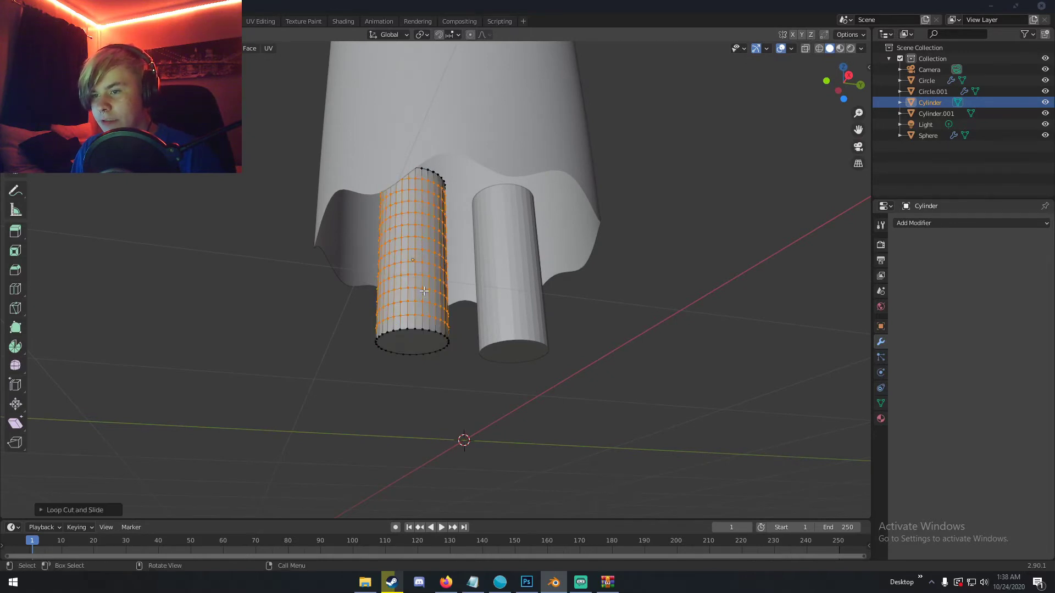
Step: Add the same stack of horizontal loop cuts to the duplicated leg
{"action": "key", "text": "Tab"}
{"action": "left_click", "coordinate": [517, 281]}
{"action": "key", "text": "Tab"}
{"action": "key", "text": "ctrl+r"}
{"action": "scroll", "coordinate": [517, 280], "scroll_direction": "up", "scroll_amount": 1}
{"action": "left_click", "coordinate": [517, 281]}
{"action": "right_click", "coordinate": [517, 281]}
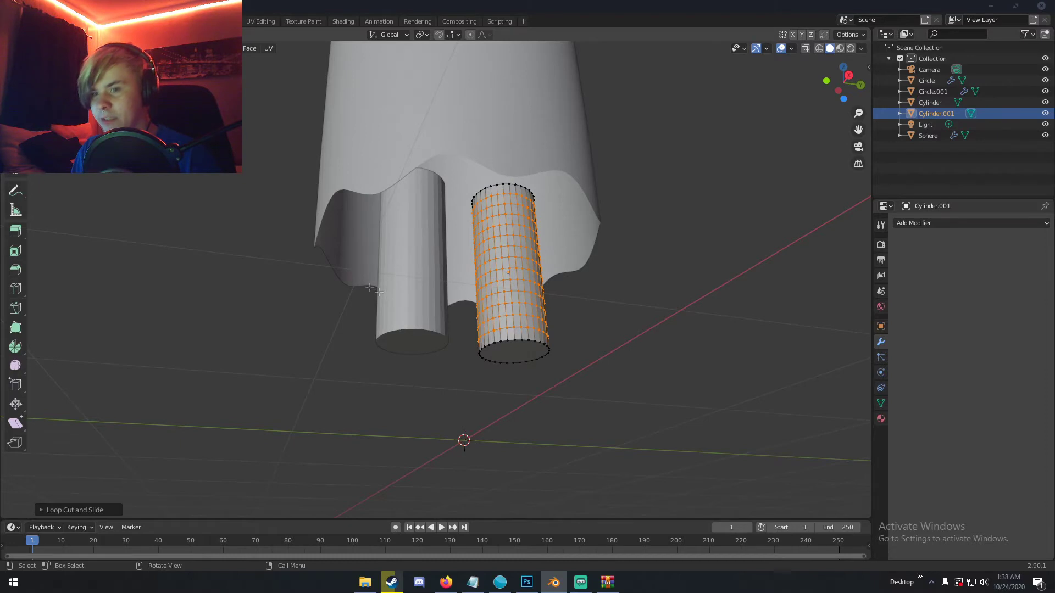
Step: Flare the original leg's lower end by scaling up its bottom face with proportional editing
{"action": "key", "text": "Tab"}
{"action": "left_click", "coordinate": [403, 298]}
{"action": "key", "text": "Tab"}
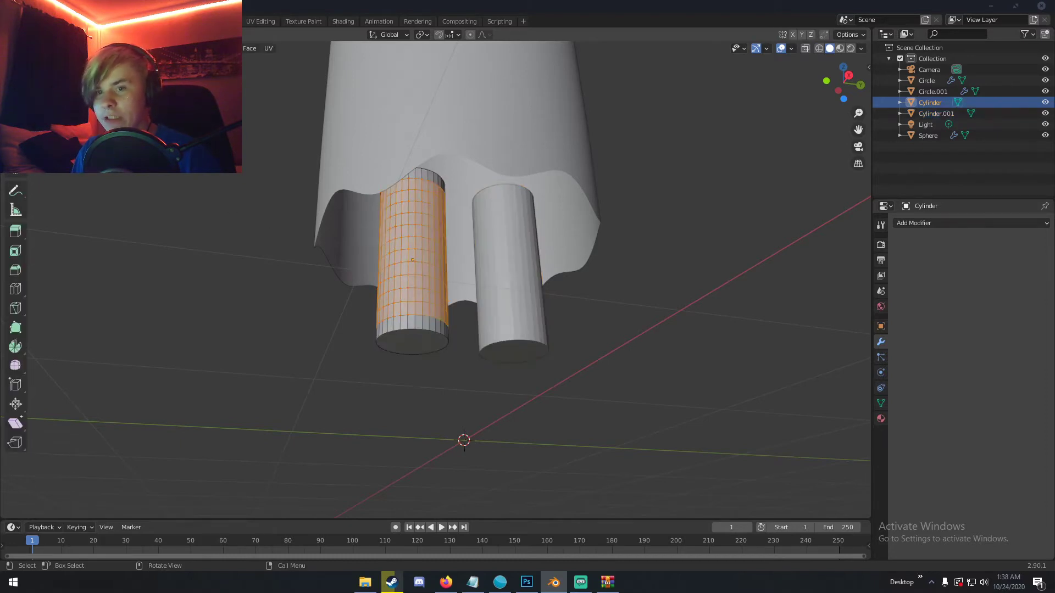
{"action": "left_click", "coordinate": [413, 340]}
{"action": "middle_click_drag", "start_coordinate": [413, 340], "coordinate": [441, 373]}
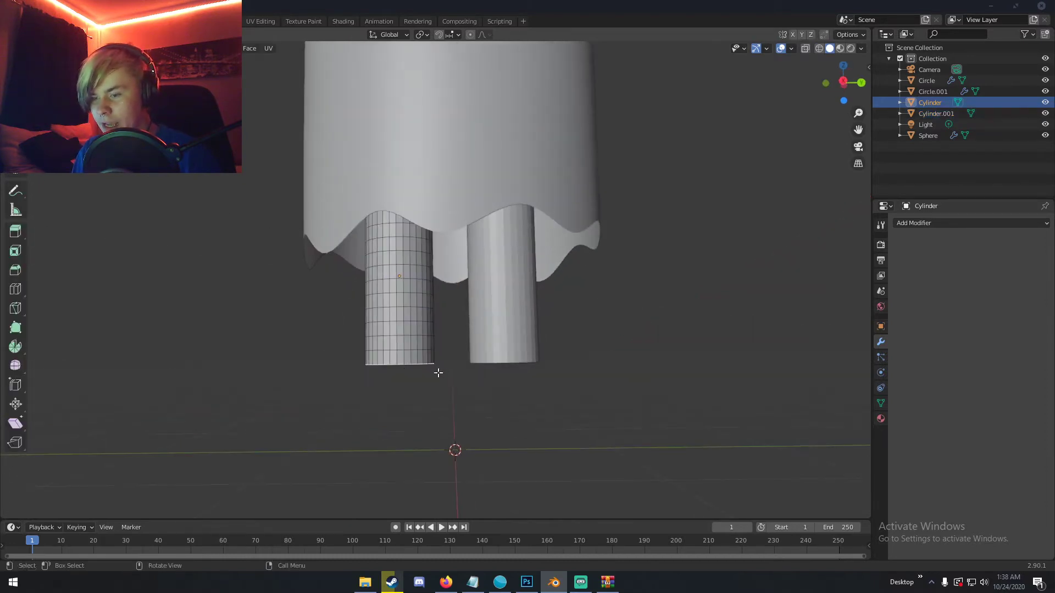
{"action": "key", "text": "s"}
{"action": "scroll", "coordinate": [451, 350], "scroll_direction": "up", "scroll_amount": 4}
{"action": "scroll", "coordinate": [454, 350], "scroll_direction": "up", "scroll_amount": 1}
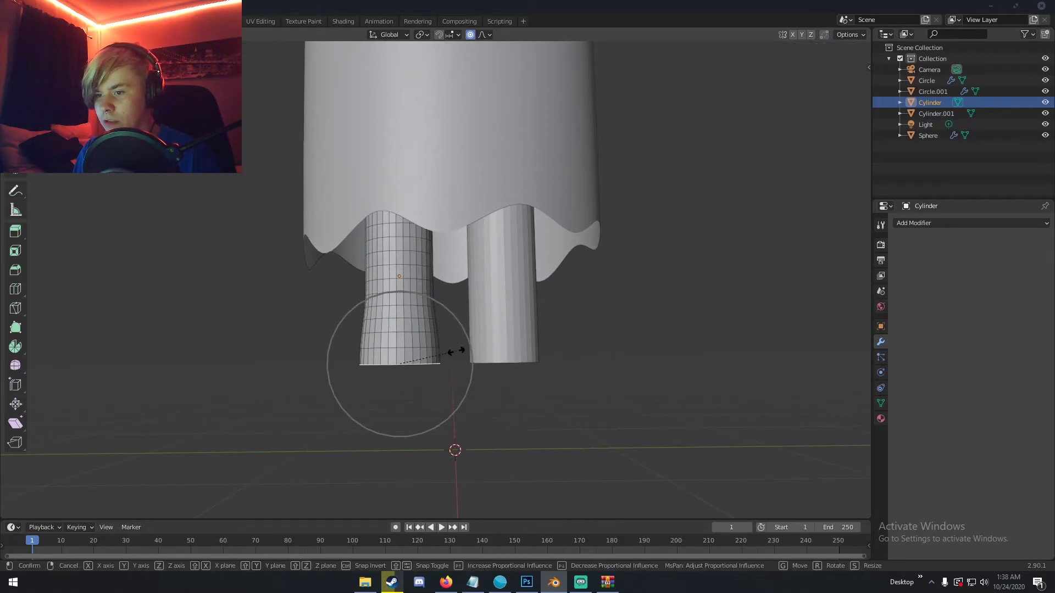
{"action": "left_click", "coordinate": [479, 338]}
Step: Flare the duplicated leg's lower end to match by scaling up its bottom face with proportional editing
{"action": "key", "text": "Tab"}
{"action": "left_click", "coordinate": [499, 338]}
{"action": "key", "text": "Tab"}
{"action": "middle_click_drag", "start_coordinate": [508, 361], "coordinate": [543, 360]}
{"action": "left_click", "coordinate": [519, 345]}
{"action": "key", "text": "s"}
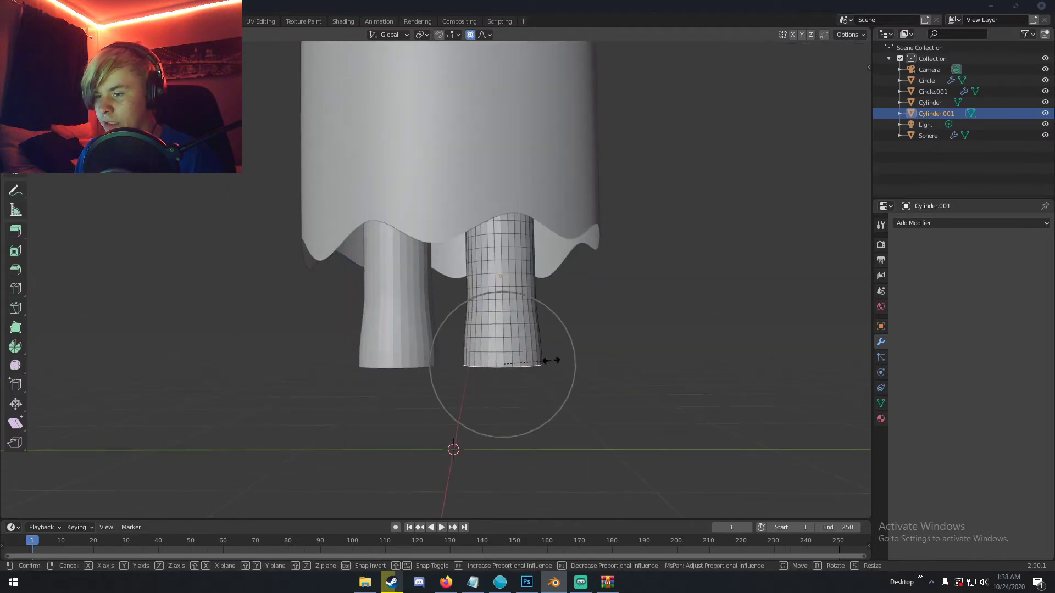
{"action": "left_click", "coordinate": [555, 361]}
{"action": "key", "text": "Tab"}
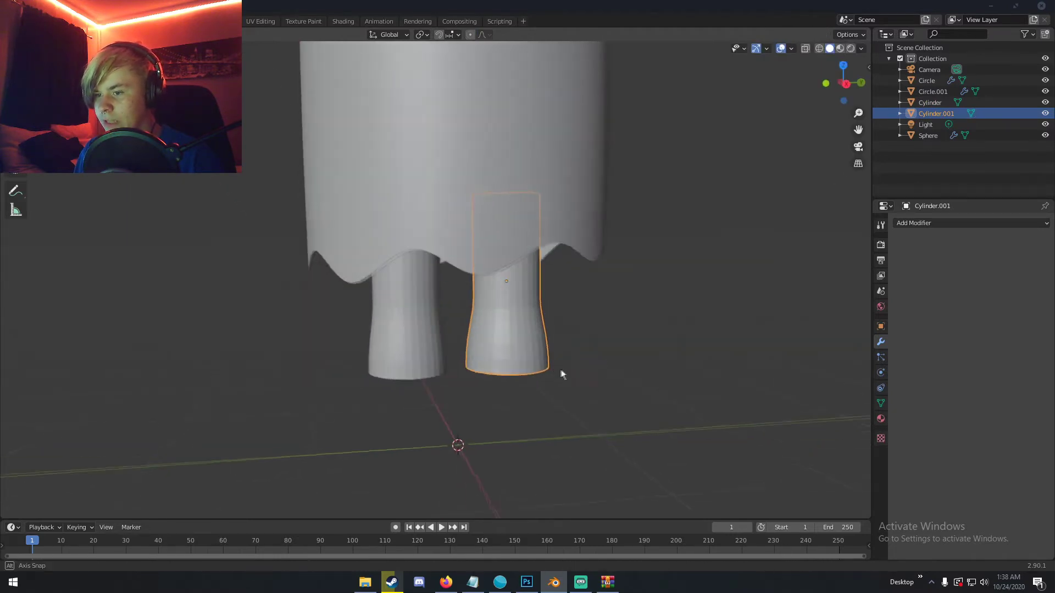
Step: Apply smooth shading to both legs
{"action": "scroll", "coordinate": [564, 368], "scroll_direction": "down", "scroll_amount": 4}
{"action": "middle_click_drag", "start_coordinate": [563, 368], "coordinate": [549, 361]}
{"action": "scroll", "coordinate": [529, 363], "scroll_direction": "up", "scroll_amount": 2}
{"action": "right_click", "coordinate": [478, 311]}
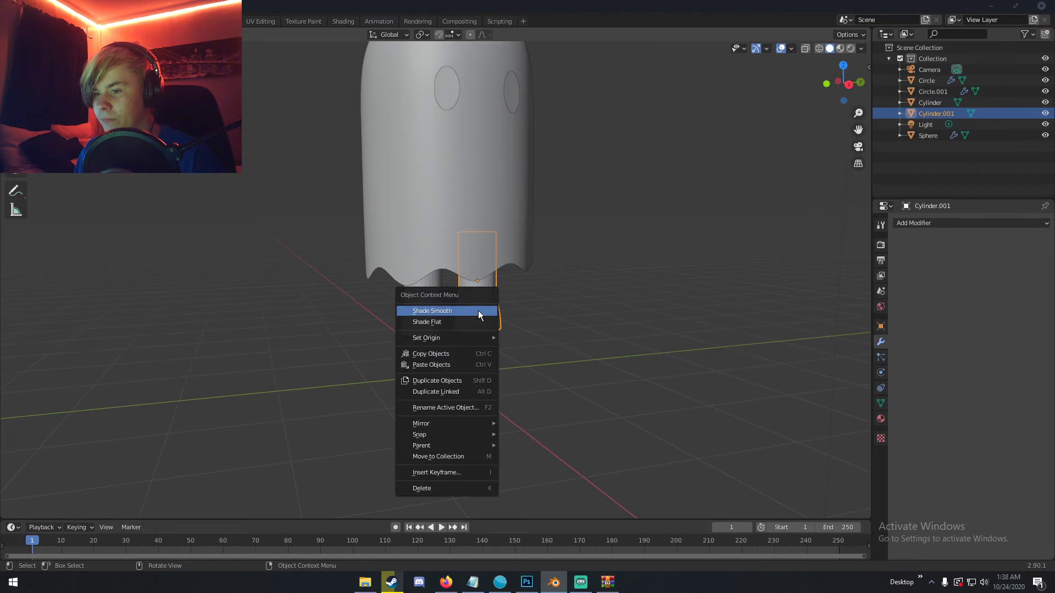
{"action": "left_click", "coordinate": [422, 308]}
{"action": "left_click", "coordinate": [422, 308]}
{"action": "right_click", "coordinate": [422, 308]}
{"action": "left_click", "coordinate": [422, 307]}
Step: Pull a vertex on the original leg's bottom rim outward with proportional editing at size 0.47 to suggest a foot
{"action": "middle_click_drag", "start_coordinate": [422, 308], "coordinate": [487, 329]}
{"action": "key", "text": "Tab"}
{"action": "scroll", "coordinate": [484, 324], "scroll_direction": "up", "scroll_amount": 5}
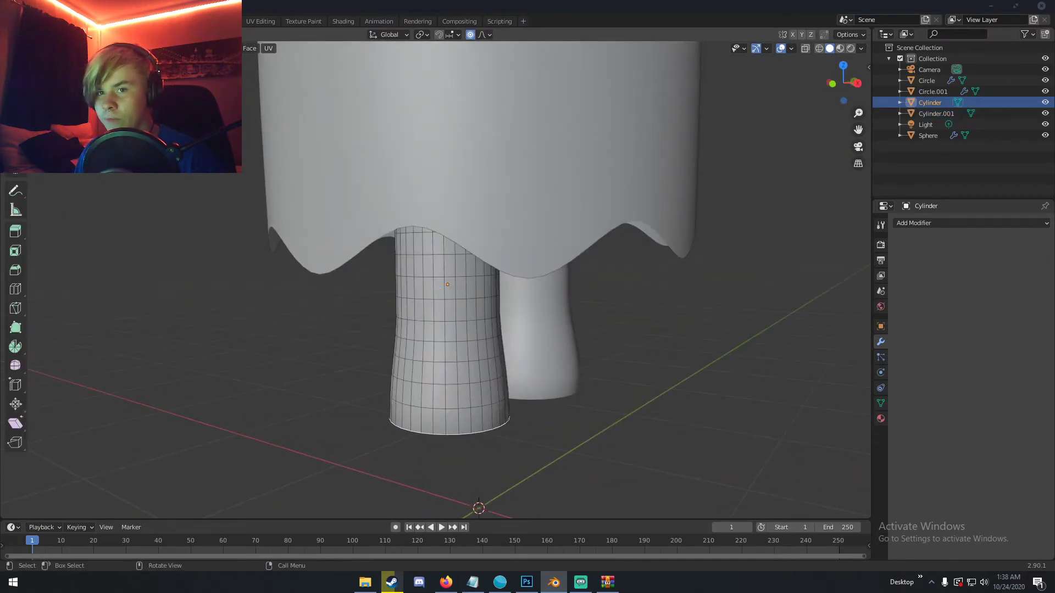
{"action": "key", "text": "2"}
{"action": "key", "text": "3"}
{"action": "middle_click_drag", "start_coordinate": [471, 373], "coordinate": [518, 434]}
{"action": "key", "text": "g"}
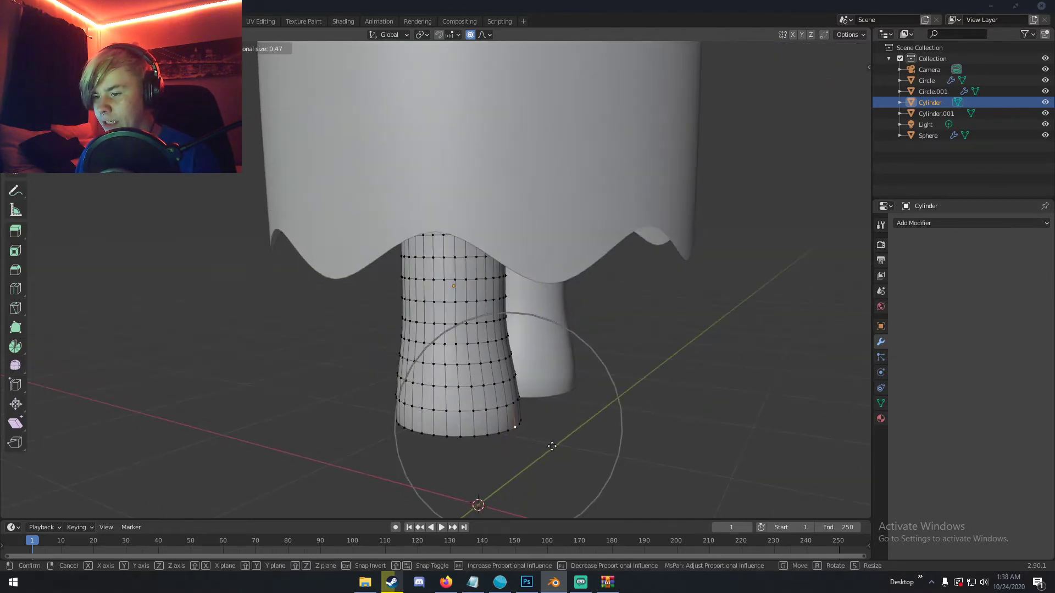
{"action": "left_click", "coordinate": [555, 447]}
Step: Pull the duplicated leg's bottom rim outward in the same direction with proportional editing at size 0.47
{"action": "key", "text": "Tab"}
{"action": "left_click", "coordinate": [556, 386]}
{"action": "key", "text": "Tab"}
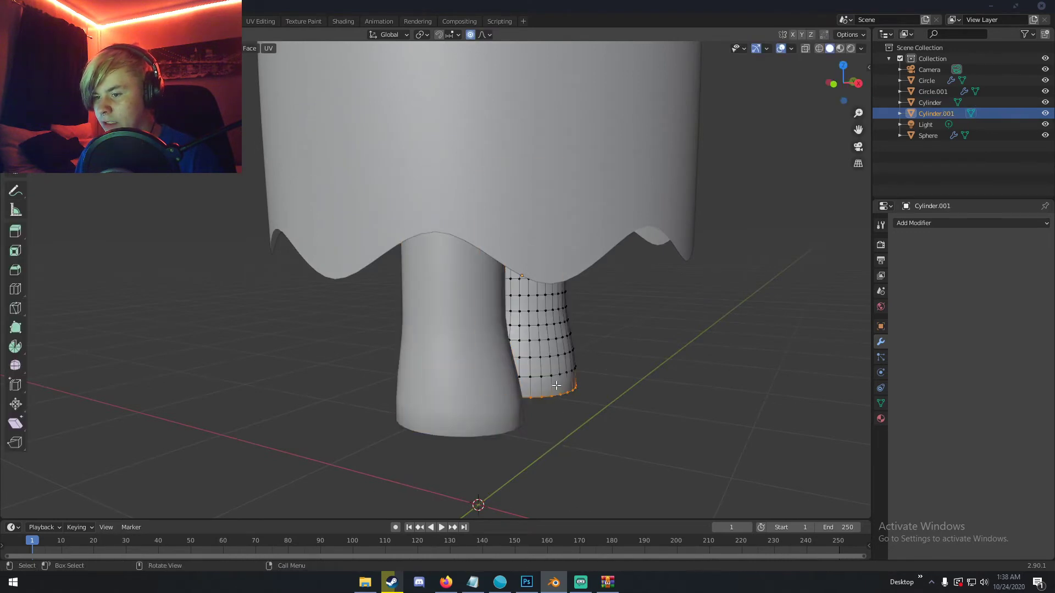
{"action": "key", "text": "g"}
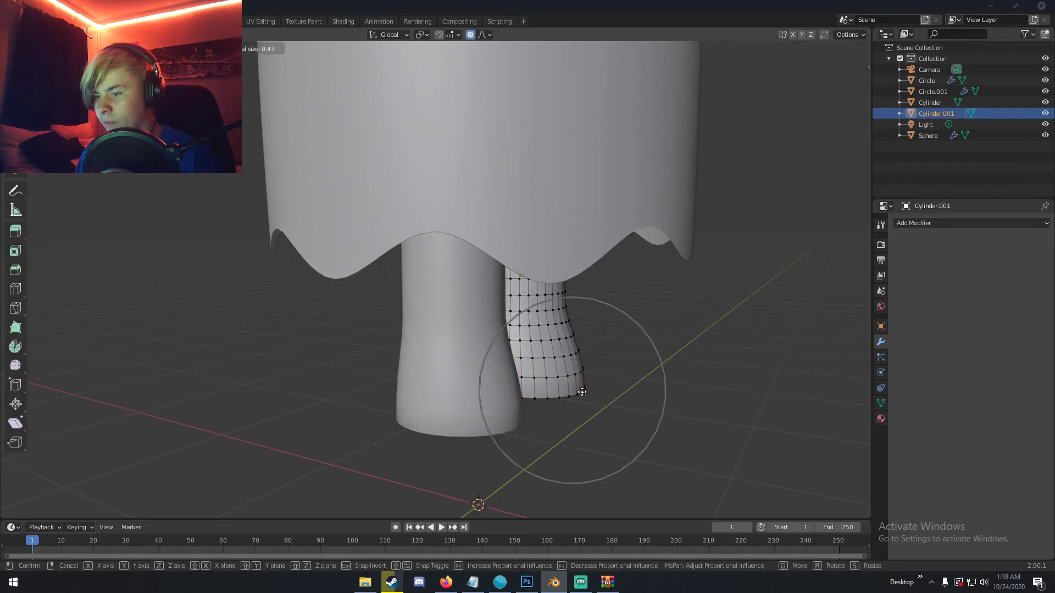
{"action": "left_click", "coordinate": [582, 391]}
{"action": "key", "text": "Tab"}
Step: Deselect everything, add a UV sphere, and move it beside the ghost
{"action": "middle_click_drag", "start_coordinate": [582, 392], "coordinate": [516, 357]}
{"action": "scroll", "coordinate": [490, 388], "scroll_direction": "down", "scroll_amount": 4}
{"action": "key", "text": "a"}
{"action": "key", "text": "a"}
{"action": "scroll", "coordinate": [428, 379], "scroll_direction": "down", "scroll_amount": 5}
{"action": "scroll", "coordinate": [420, 354], "scroll_direction": "up", "scroll_amount": 5}
{"action": "scroll", "coordinate": [511, 355], "scroll_direction": "down", "scroll_amount": 5}
{"action": "key", "text": "shift+a"}
{"action": "mouse_move", "coordinate": [484, 316]}
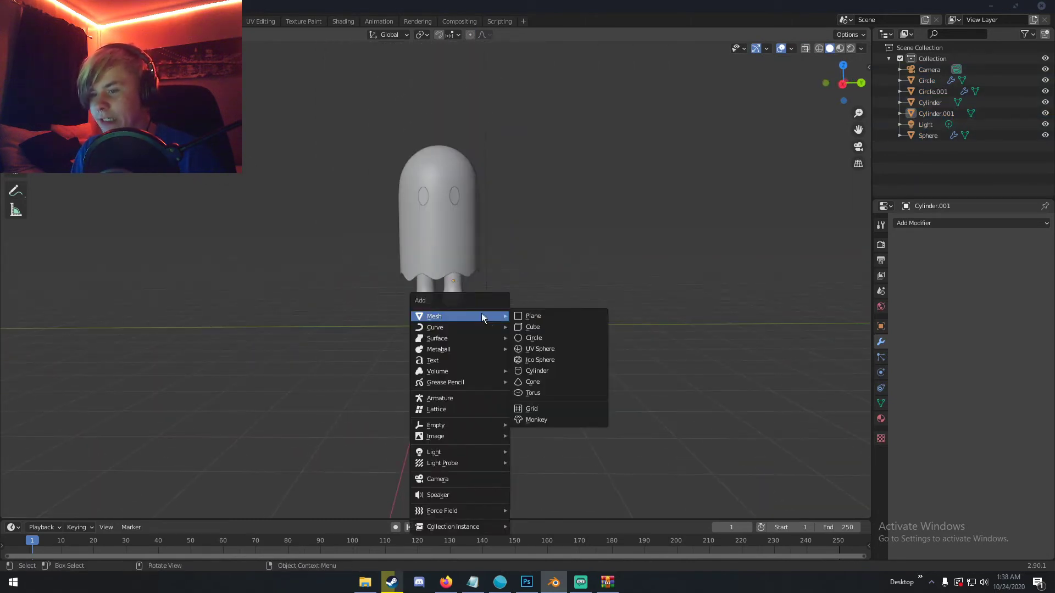
{"action": "left_click", "coordinate": [541, 350]}
{"action": "key", "text": "g"}
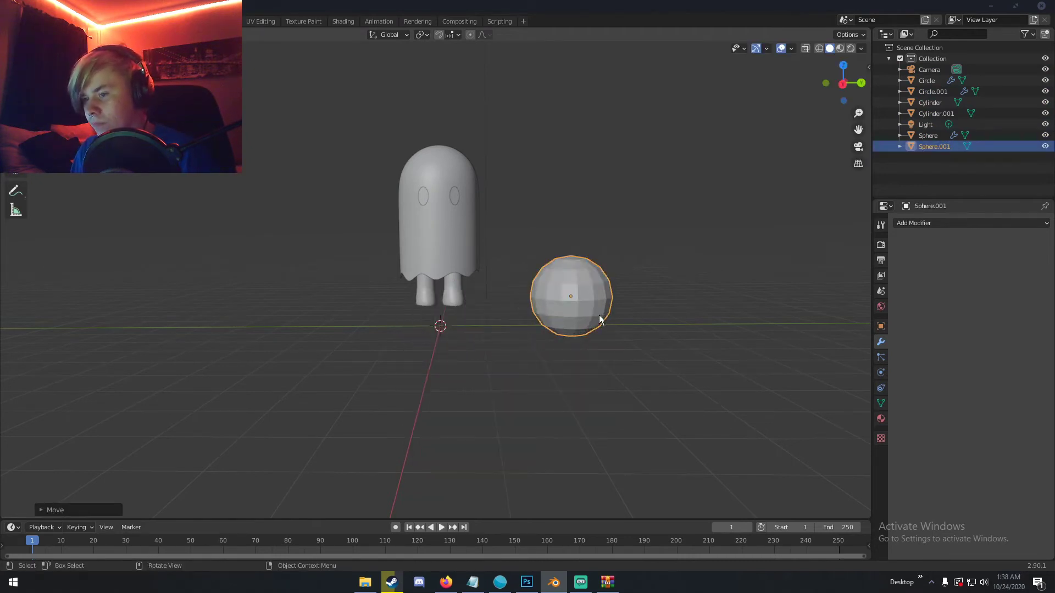
{"action": "left_click", "coordinate": [596, 318]}
Step: Scale the new sphere into a flattened oval that is longer along the X axis
{"action": "middle_click_drag", "start_coordinate": [539, 296], "coordinate": [521, 308]}
{"action": "key", "text": "s"}
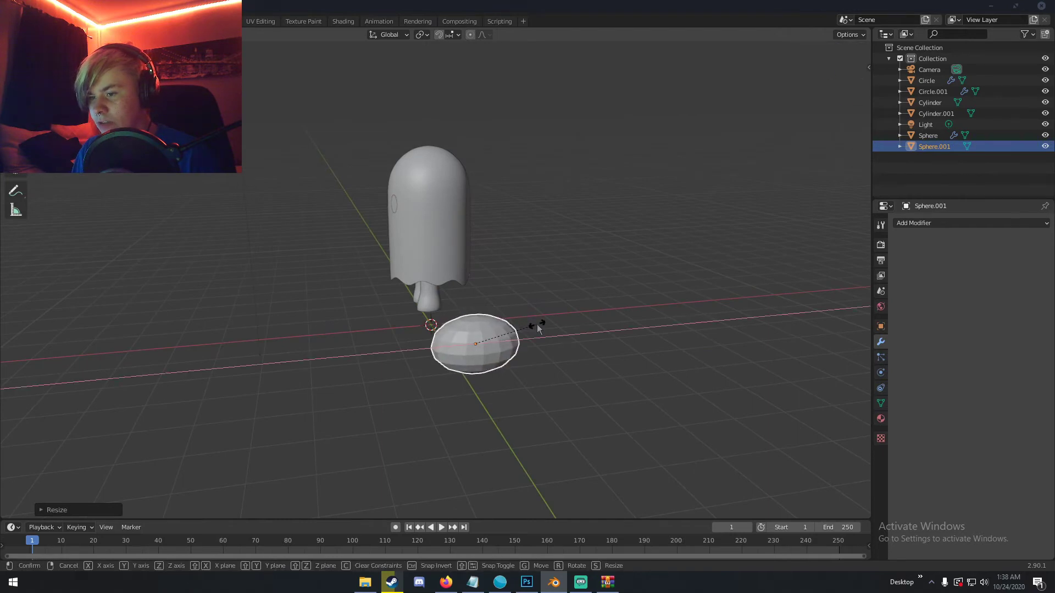
{"action": "left_click", "coordinate": [534, 322]}
Step: Enter Sculpt Mode on the oval sphere and flatten its upper surface with the Flatten brush
{"action": "middle_click_drag", "start_coordinate": [534, 323], "coordinate": [606, 325]}
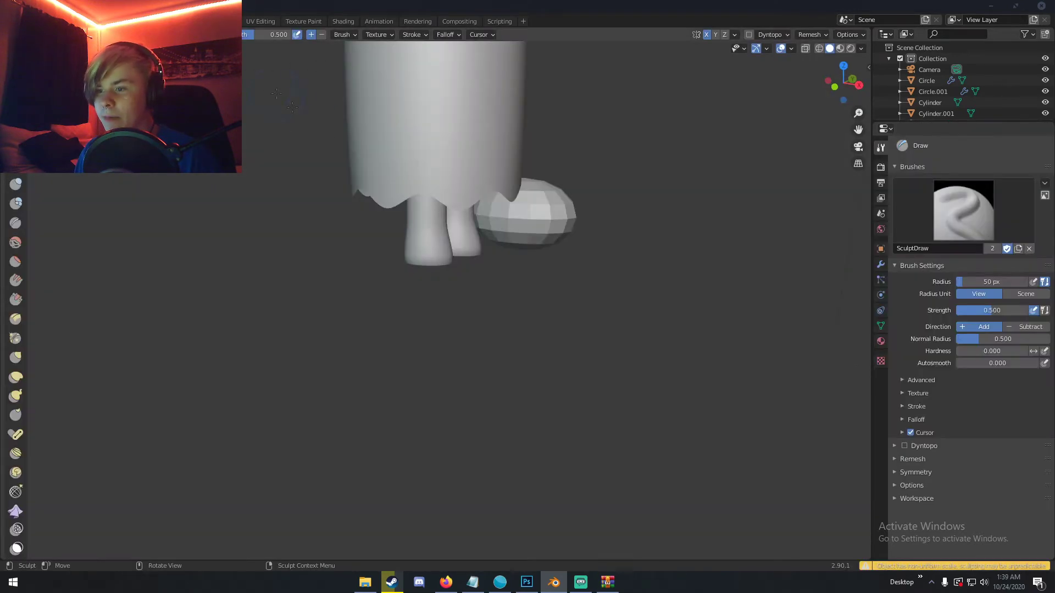
{"action": "middle_click_drag", "start_coordinate": [455, 199], "coordinate": [388, 219]}
{"action": "scroll", "coordinate": [419, 220], "scroll_direction": "down", "scroll_amount": 3}
{"action": "middle_click_drag", "start_coordinate": [599, 239], "coordinate": [541, 271]}
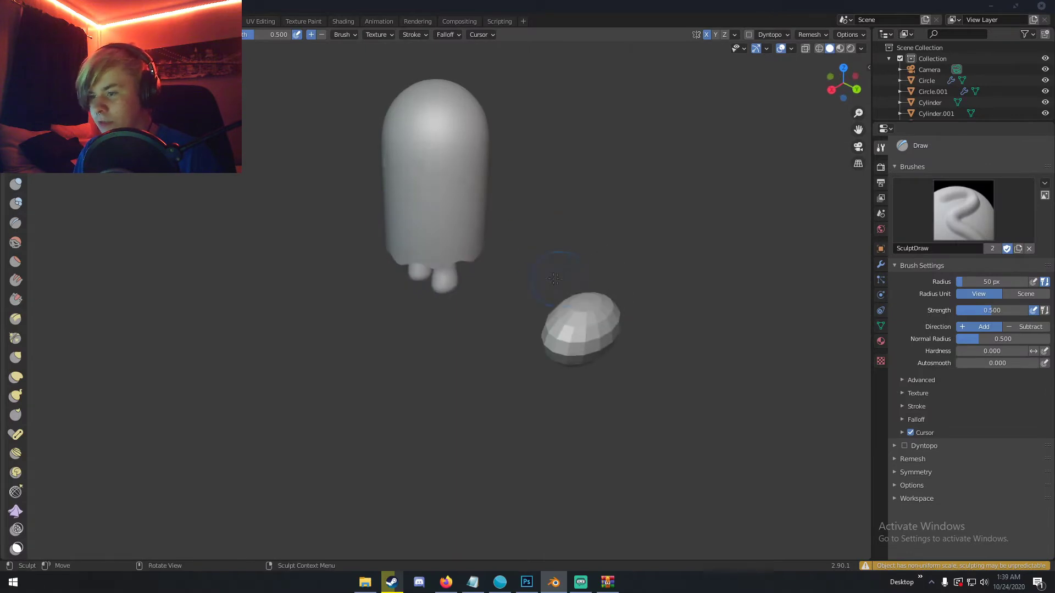
{"action": "left_click", "coordinate": [13, 263]}
{"action": "middle_click_drag", "start_coordinate": [544, 360], "coordinate": [512, 399]}
{"action": "left_click_drag", "start_coordinate": [512, 400], "coordinate": [491, 405]}
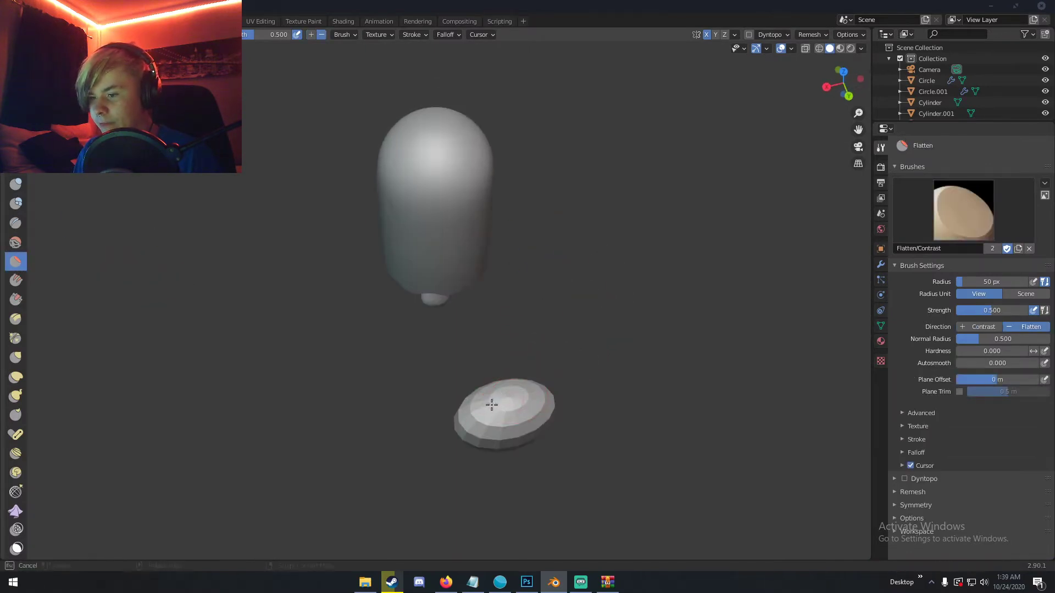
Step: Enable dynamic topology for the sphere and set its detailing method to Constant Detail
{"action": "left_click", "coordinate": [748, 36]}
{"action": "left_click", "coordinate": [731, 69]}
{"action": "left_click", "coordinate": [767, 35]}
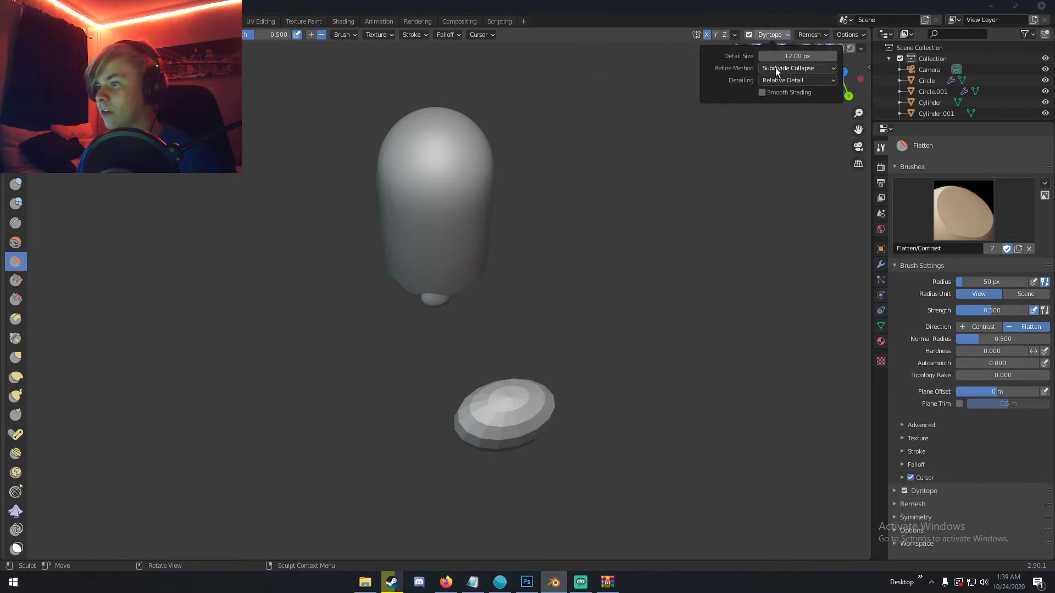
{"action": "left_click", "coordinate": [775, 67]}
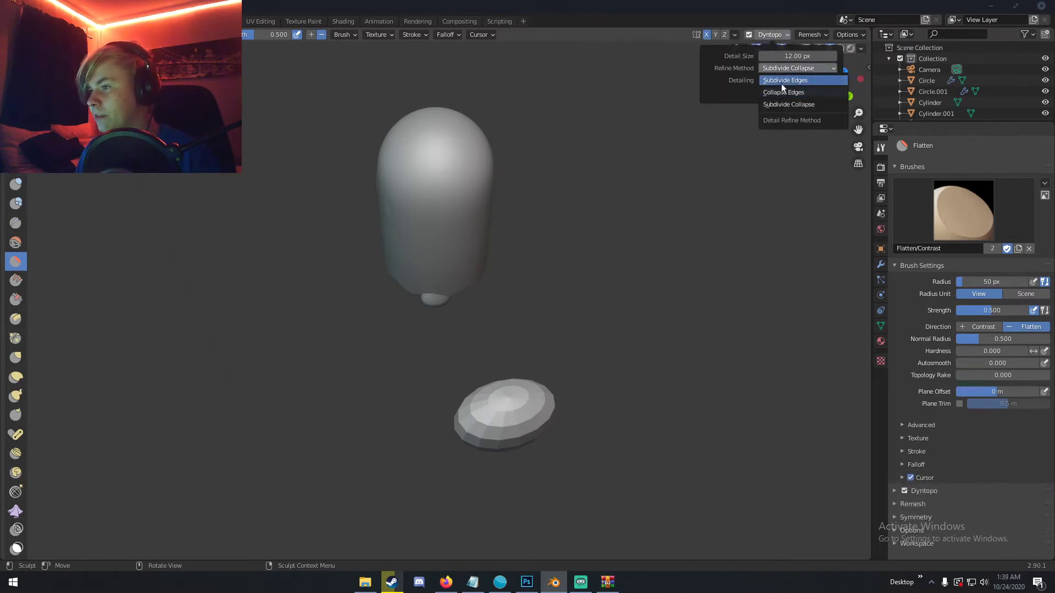
{"action": "left_click", "coordinate": [773, 80]}
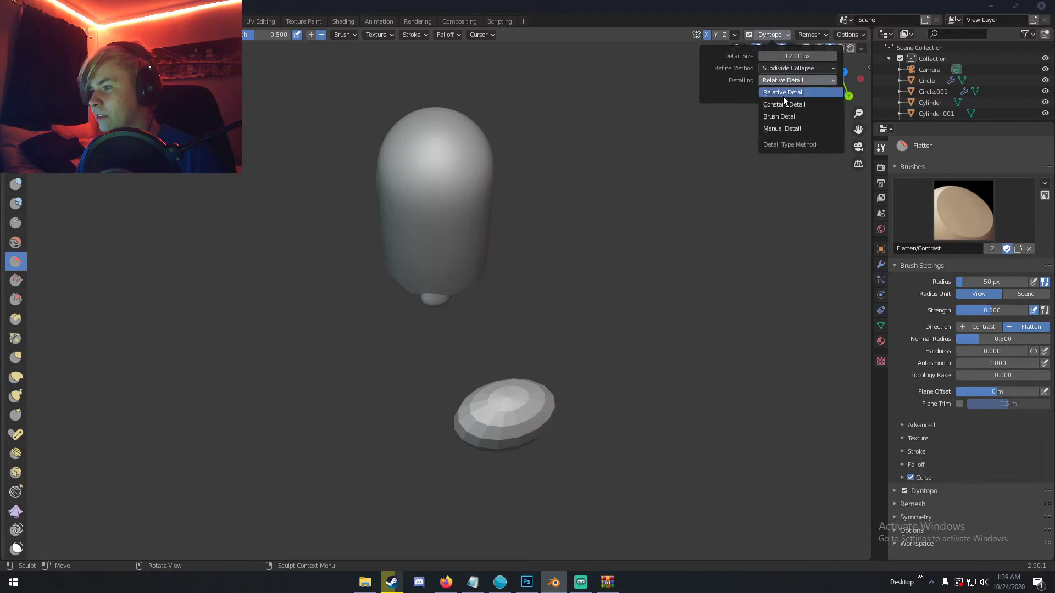
{"action": "left_click", "coordinate": [782, 101]}
Step: Turn off X symmetry and flatten the oval's upper surface with further Flatten strokes
{"action": "middle_click_drag", "start_coordinate": [518, 348], "coordinate": [534, 334]}
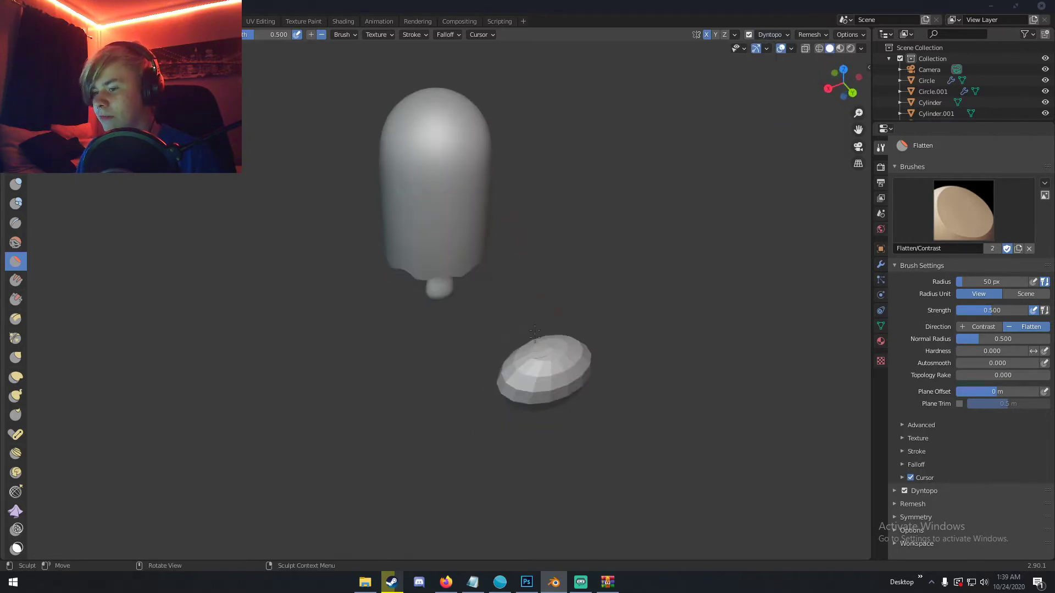
{"action": "left_click", "coordinate": [707, 35]}
{"action": "middle_click_drag", "start_coordinate": [528, 329], "coordinate": [488, 371]}
{"action": "mouse_move", "coordinate": [455, 443]}
{"action": "left_mouse_down"}
{"action": "mouse_move", "coordinate": [430, 453]}
{"action": "mouse_move", "coordinate": [446, 451]}
{"action": "left_mouse_up"}
{"action": "mouse_move", "coordinate": [446, 452]}
{"action": "middle_mouse_down"}
{"action": "mouse_move", "coordinate": [415, 393]}
{"action": "mouse_move", "coordinate": [405, 397]}
{"action": "middle_mouse_up"}
{"action": "scroll", "coordinate": [413, 393], "scroll_direction": "up", "scroll_amount": 2}
{"action": "left_click_drag", "start_coordinate": [404, 397], "coordinate": [420, 400]}
Step: Adjust the dynamic topology detail size and flatten the oval's upper surface and underside with the Flatten brush
{"action": "left_click", "coordinate": [772, 34]}
{"action": "left_click", "coordinate": [784, 56]}
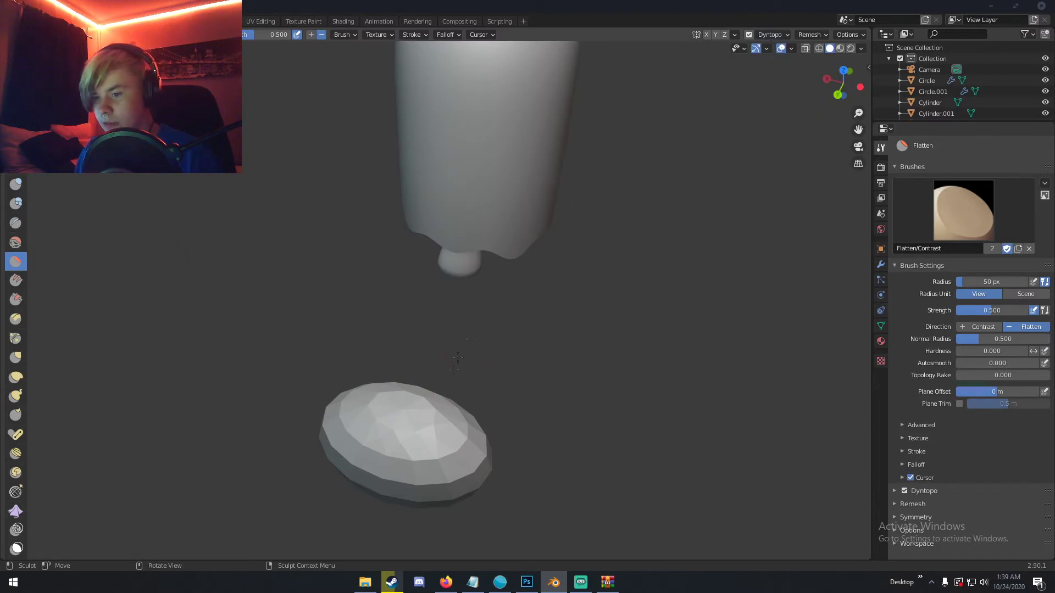
{"action": "left_click_drag", "start_coordinate": [448, 411], "coordinate": [413, 414]}
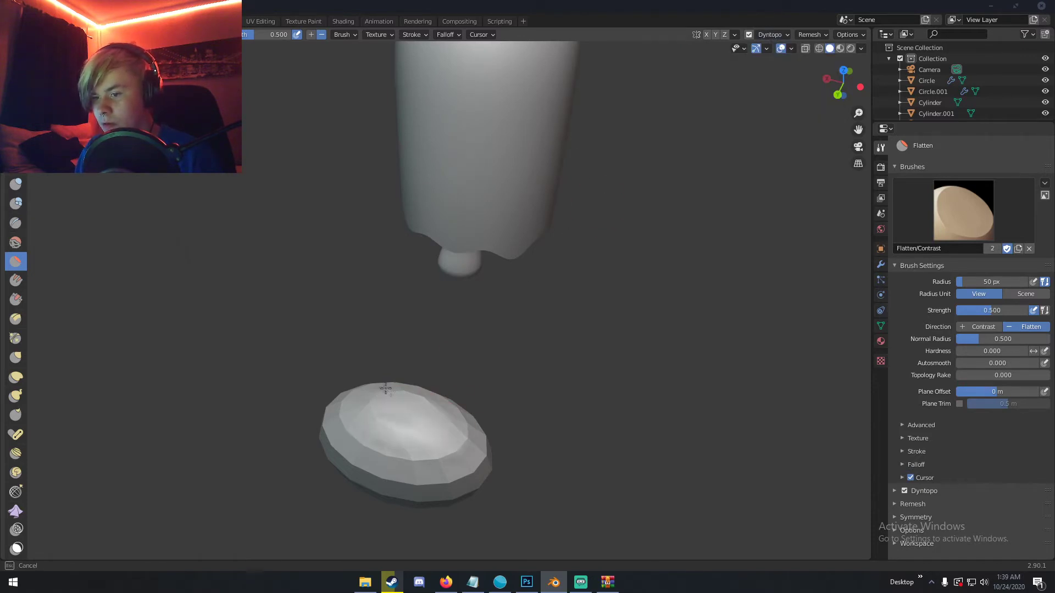
{"action": "left_click_drag", "start_coordinate": [421, 420], "coordinate": [422, 419]}
{"action": "mouse_move", "coordinate": [422, 419]}
{"action": "middle_mouse_down"}
{"action": "mouse_move", "coordinate": [469, 225]}
{"action": "mouse_move", "coordinate": [434, 96]}
{"action": "middle_mouse_up"}
{"action": "left_click_drag", "start_coordinate": [434, 96], "coordinate": [430, 94]}
{"action": "left_click_drag", "start_coordinate": [499, 75], "coordinate": [401, 106]}
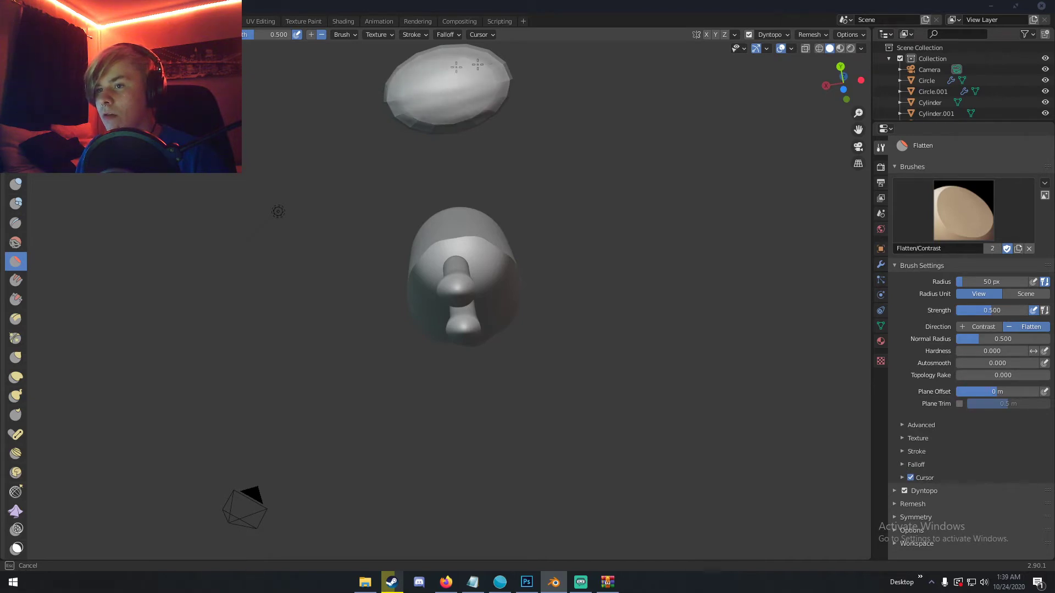
{"action": "left_click_drag", "start_coordinate": [420, 112], "coordinate": [447, 118]}
Step: Use the Grab brush to reshape the oval toward a shoe, pulling its rear end upward
{"action": "mouse_move", "coordinate": [448, 118]}
{"action": "middle_mouse_down"}
{"action": "mouse_move", "coordinate": [483, 177]}
{"action": "mouse_move", "coordinate": [478, 212]}
{"action": "mouse_move", "coordinate": [465, 188]}
{"action": "mouse_move", "coordinate": [447, 224]}
{"action": "mouse_move", "coordinate": [455, 297]}
{"action": "middle_mouse_up"}
{"action": "key", "text": "g"}
{"action": "left_click_drag", "start_coordinate": [454, 292], "coordinate": [452, 292]}
{"action": "middle_click_drag", "start_coordinate": [453, 291], "coordinate": [566, 288]}
{"action": "left_click_drag", "start_coordinate": [547, 292], "coordinate": [551, 288]}
{"action": "middle_click_drag", "start_coordinate": [551, 288], "coordinate": [443, 283]}
{"action": "left_click_drag", "start_coordinate": [472, 269], "coordinate": [479, 260]}
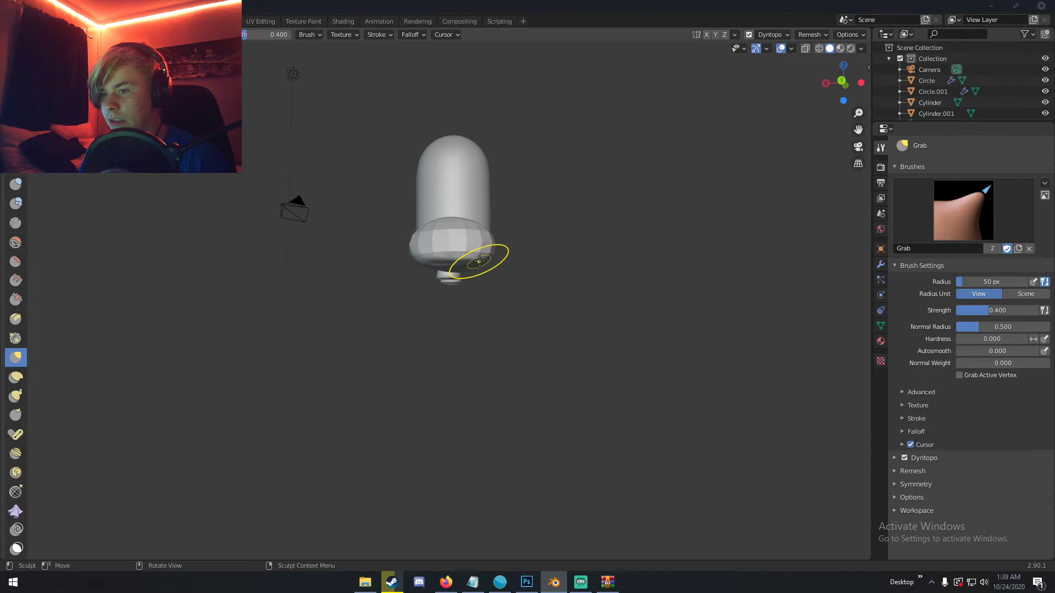
{"action": "middle_click_drag", "start_coordinate": [478, 263], "coordinate": [467, 301]}
{"action": "left_click_drag", "start_coordinate": [452, 304], "coordinate": [458, 293]}
{"action": "middle_click_drag", "start_coordinate": [459, 293], "coordinate": [394, 318]}
{"action": "left_click_drag", "start_coordinate": [361, 323], "coordinate": [351, 314]}
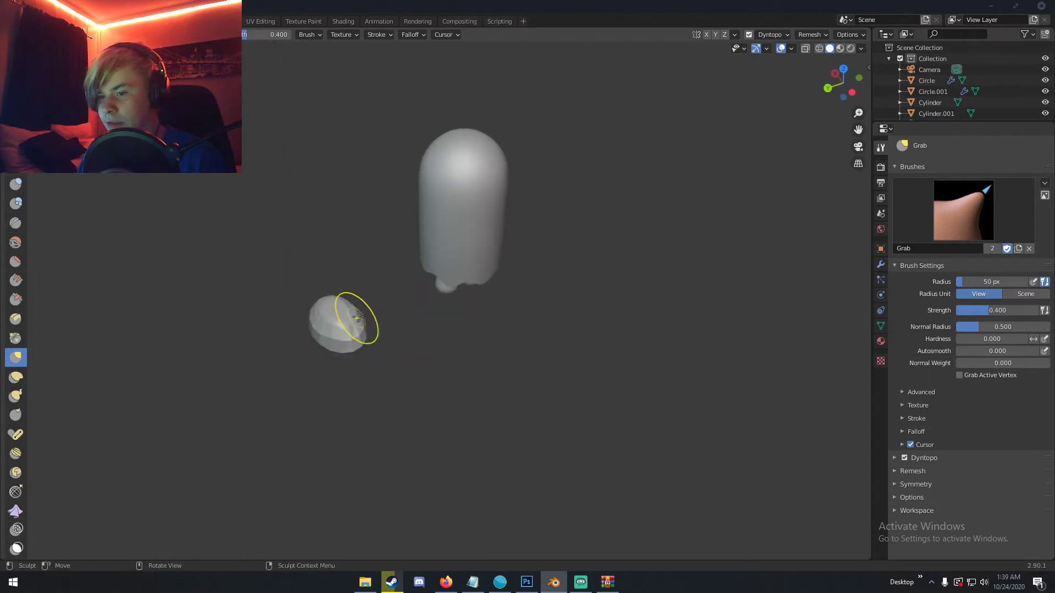
{"action": "middle_click_drag", "start_coordinate": [351, 314], "coordinate": [494, 268]}
{"action": "left_click_drag", "start_coordinate": [494, 268], "coordinate": [506, 256]}
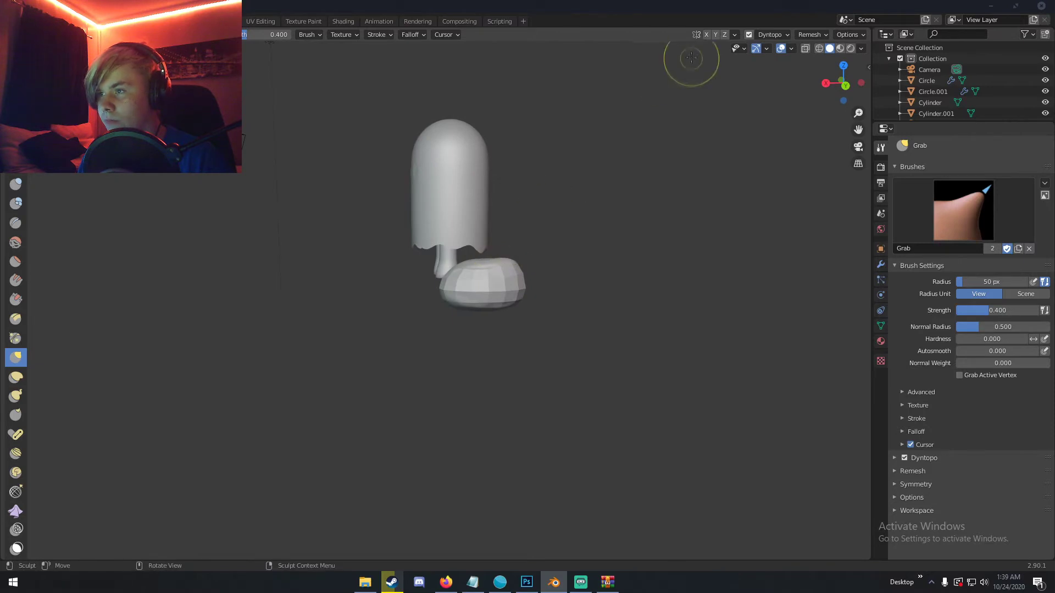
Step: Switch sculpt symmetry to the Y axis and pull the top of the shoe's heel upward with the Grab brush
{"action": "left_click", "coordinate": [708, 36]}
{"action": "middle_click_drag", "start_coordinate": [614, 149], "coordinate": [605, 183]}
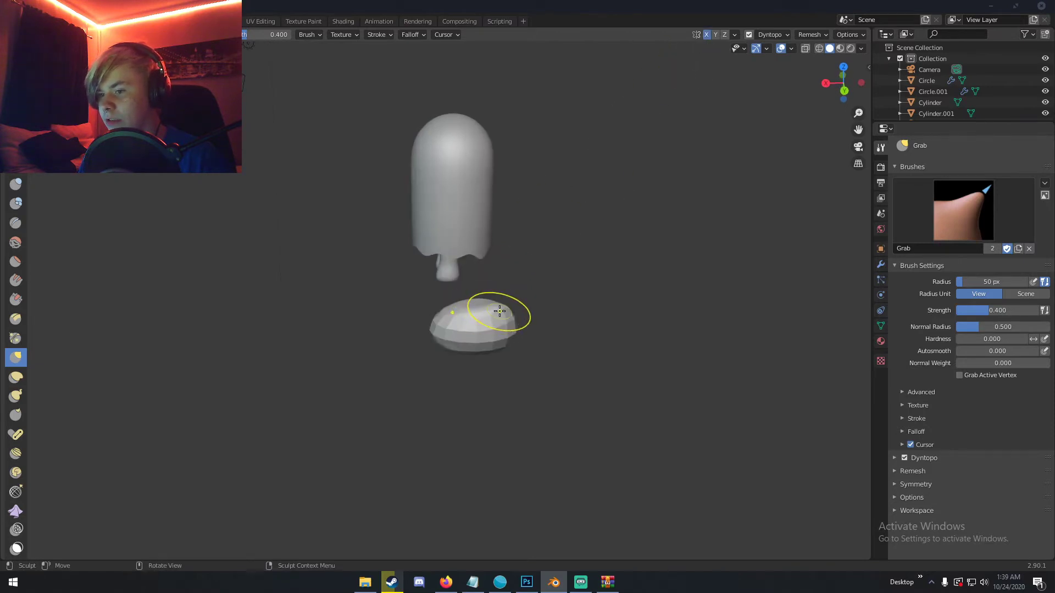
{"action": "middle_click_drag", "start_coordinate": [496, 312], "coordinate": [592, 313]}
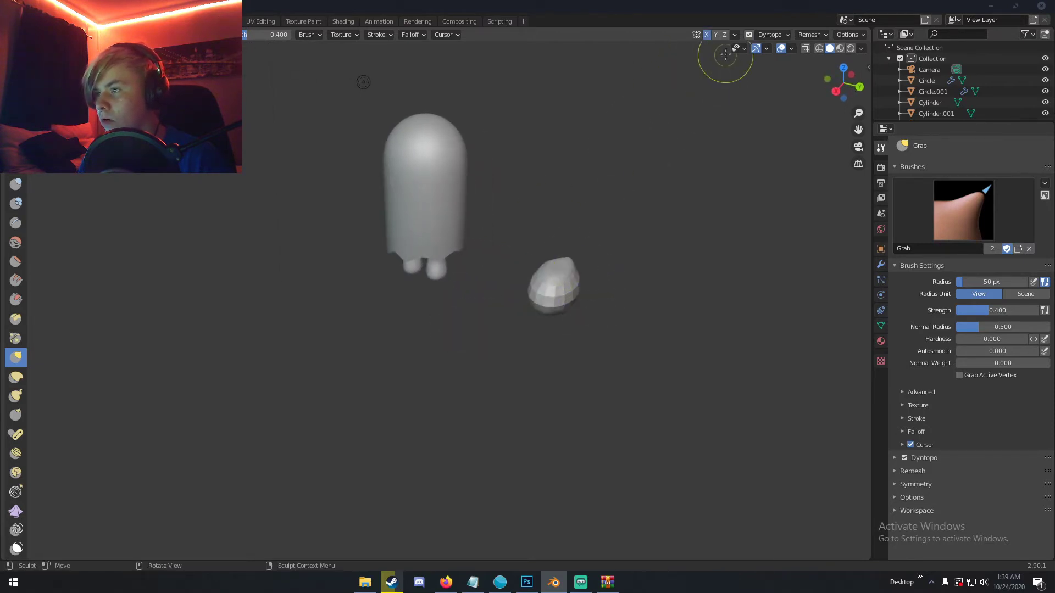
{"action": "left_click_drag", "start_coordinate": [570, 265], "coordinate": [571, 251]}
{"action": "middle_click_drag", "start_coordinate": [558, 258], "coordinate": [462, 194]}
{"action": "mouse_move", "coordinate": [459, 238]}
{"action": "middle_mouse_down"}
{"action": "mouse_move", "coordinate": [466, 278]}
{"action": "mouse_move", "coordinate": [591, 309]}
{"action": "mouse_move", "coordinate": [588, 294]}
{"action": "middle_mouse_up"}
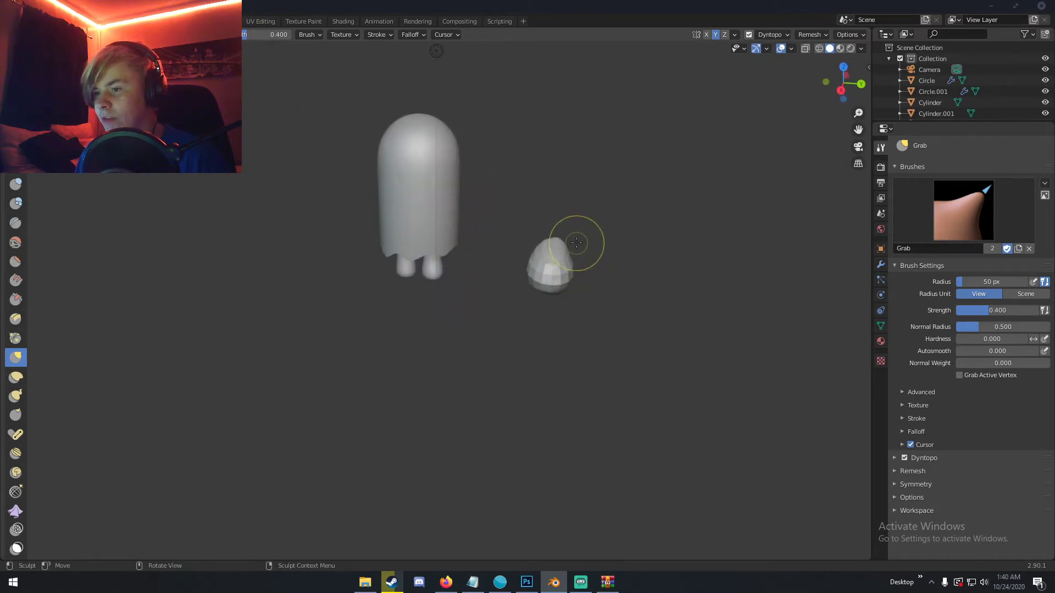
{"action": "middle_click_drag", "start_coordinate": [575, 243], "coordinate": [454, 243]}
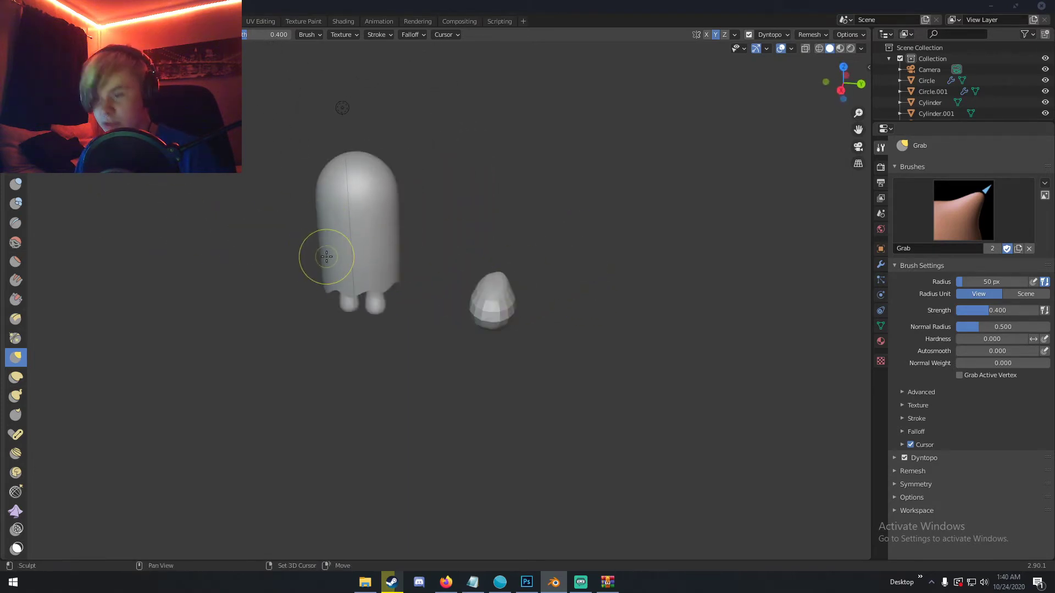
Step: Smooth the raised heel of the shoe with the Smooth brush at strength 0.700
{"action": "key", "text": "shift+s"}
{"action": "scroll", "coordinate": [530, 276], "scroll_direction": "up", "scroll_amount": 3}
{"action": "middle_click_drag", "start_coordinate": [531, 277], "coordinate": [498, 308], "text": "shift"}
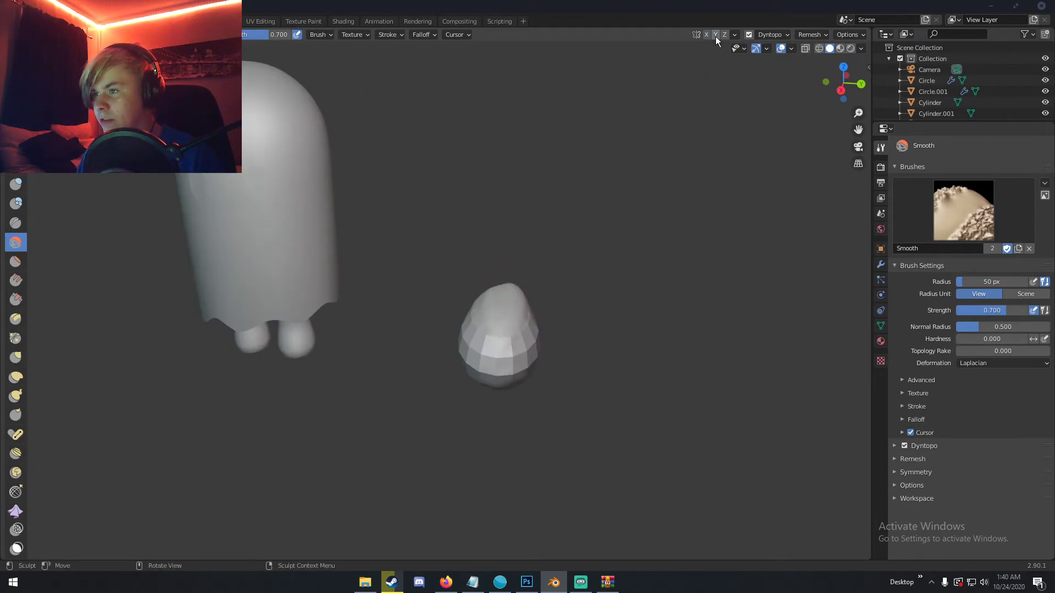
{"action": "left_click_drag", "start_coordinate": [506, 274], "coordinate": [508, 286]}
{"action": "mouse_move", "coordinate": [509, 286]}
{"action": "middle_mouse_down"}
{"action": "mouse_move", "coordinate": [377, 238]}
{"action": "mouse_move", "coordinate": [394, 257]}
{"action": "middle_mouse_up"}
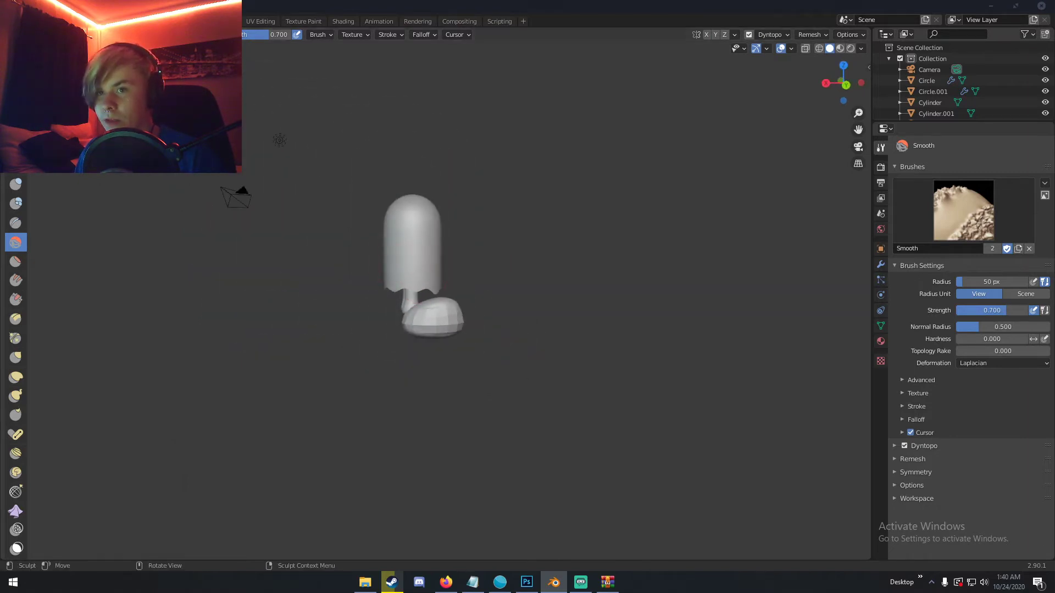
Step: Return to the Layout workspace, scale the shoe along the Z axis and apply smooth shading to it
{"action": "left_click", "coordinate": [151, 21]}
{"action": "mouse_move", "coordinate": [565, 272]}
{"action": "middle_mouse_down"}
{"action": "mouse_move", "coordinate": [421, 243]}
{"action": "mouse_move", "coordinate": [494, 298]}
{"action": "middle_mouse_up"}
{"action": "key", "text": "s"}
{"action": "key", "text": "z"}
{"action": "left_click", "coordinate": [389, 258]}
{"action": "right_click", "coordinate": [526, 331]}
{"action": "left_click", "coordinate": [526, 332]}
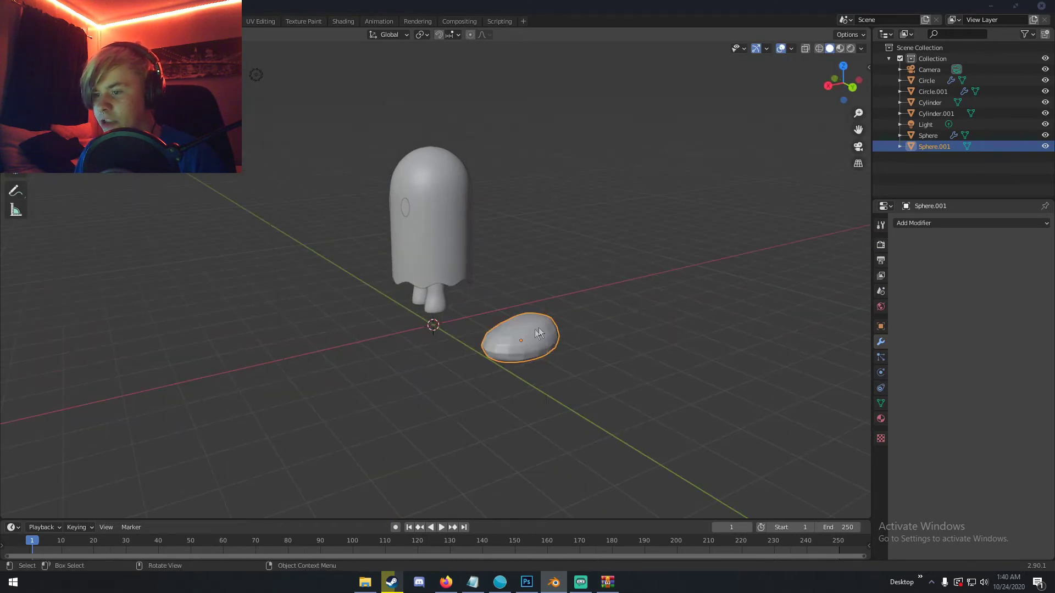
Step: Add a Subdivision Surface modifier to the shoe
{"action": "middle_click_drag", "start_coordinate": [659, 337], "coordinate": [768, 337]}
{"action": "left_click", "coordinate": [934, 223]}
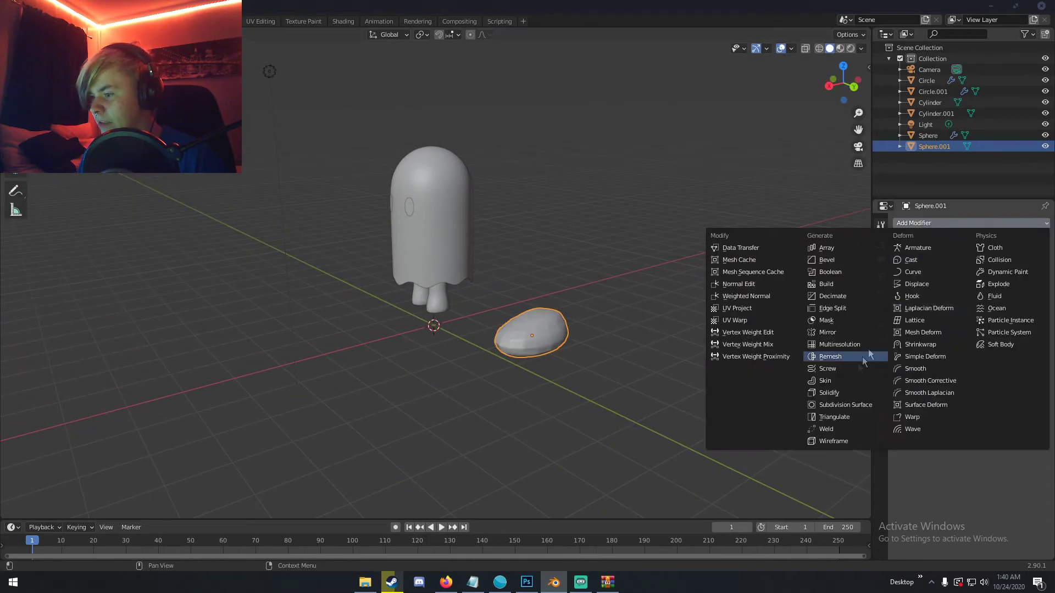
{"action": "left_click", "coordinate": [841, 405]}
{"action": "left_click", "coordinate": [700, 379]}
{"action": "middle_click_drag", "start_coordinate": [699, 379], "coordinate": [546, 363]}
{"action": "scroll", "coordinate": [654, 367], "scroll_direction": "up", "scroll_amount": 3}
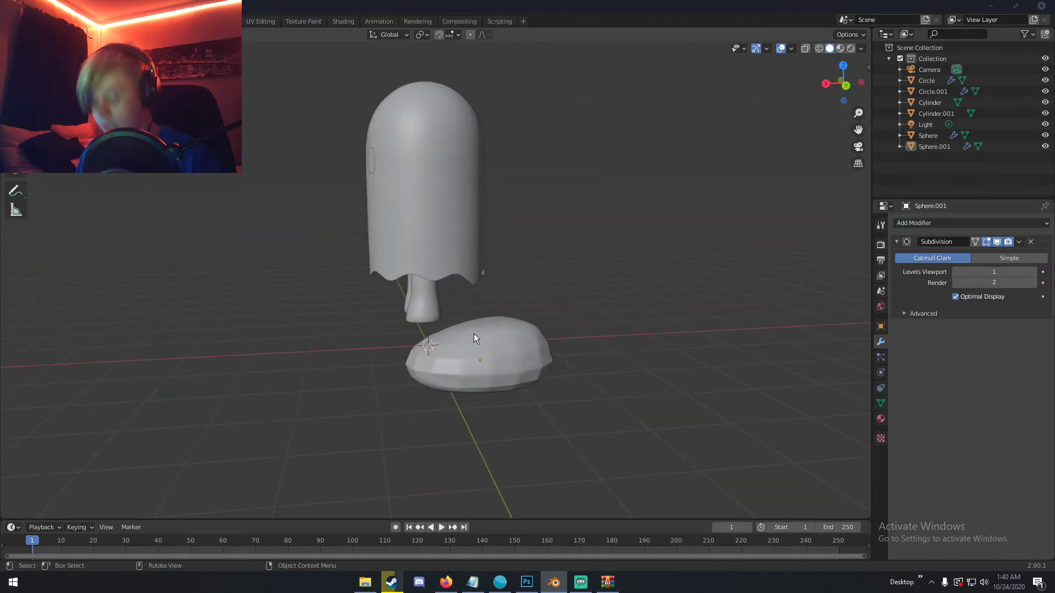
Step: Save the project as ghost.blend
{"action": "key", "text": "ctrl+s"}
{"action": "left_click", "coordinate": [486, 423]}
{"action": "type", "text": "ghost"}
{"action": "key", "text": "Return"}
{"action": "left_click", "coordinate": [696, 419]}
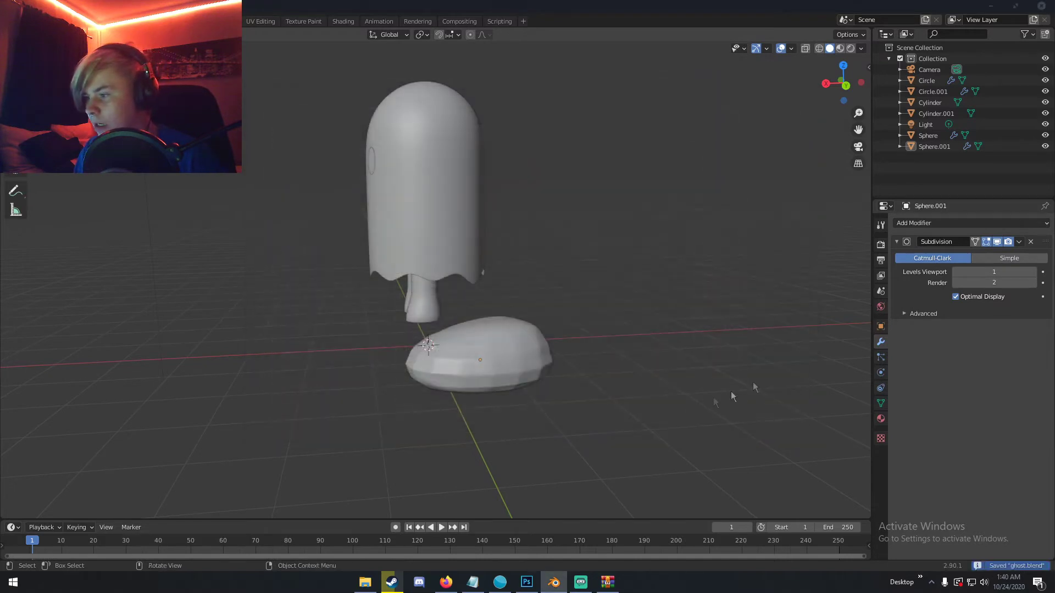
Step: Set the shoe's viewport subdivision level to 2 and select the shoe
{"action": "left_click", "coordinate": [1033, 272]}
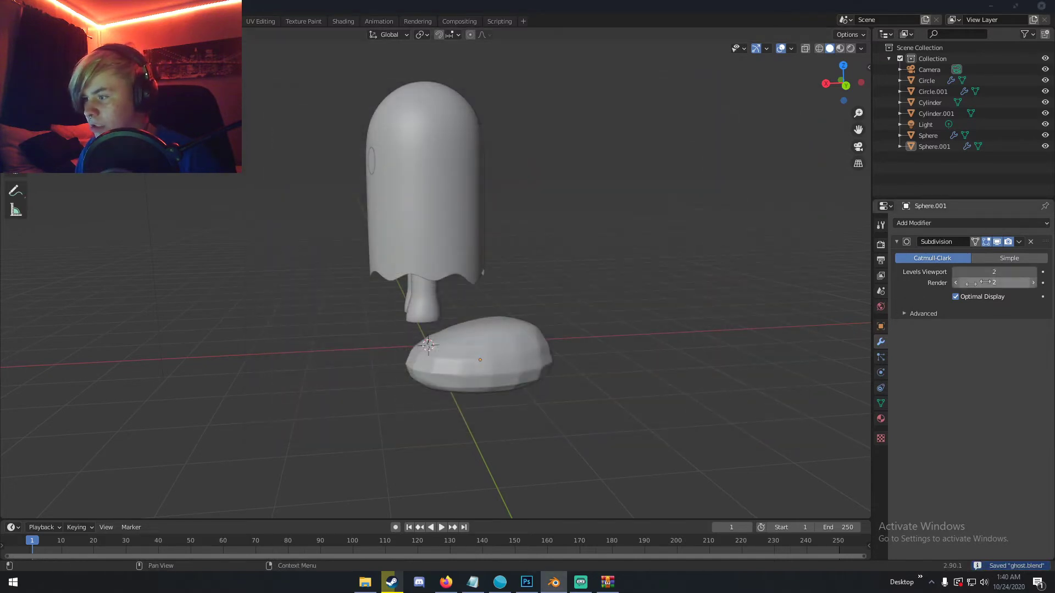
{"action": "middle_click_drag", "start_coordinate": [731, 335], "coordinate": [692, 341]}
{"action": "left_click", "coordinate": [486, 328]}
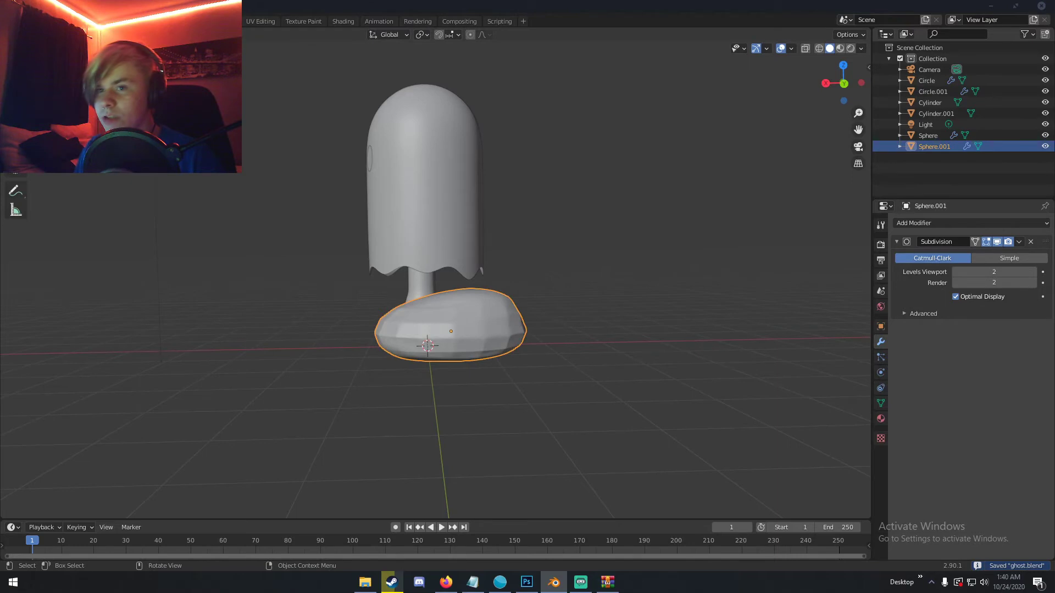
Step: Smooth the shoe's sides, toe and heel in the Sculpting workspace with the Smooth brush at strength 0.700
{"action": "left_click", "coordinate": [222, 22]}
{"action": "scroll", "coordinate": [397, 257], "scroll_direction": "up", "scroll_amount": 4}
{"action": "mouse_move", "coordinate": [418, 346]}
{"action": "left_mouse_down"}
{"action": "mouse_move", "coordinate": [428, 354]}
{"action": "mouse_move", "coordinate": [388, 357]}
{"action": "mouse_move", "coordinate": [439, 350]}
{"action": "mouse_move", "coordinate": [435, 371]}
{"action": "left_mouse_up"}
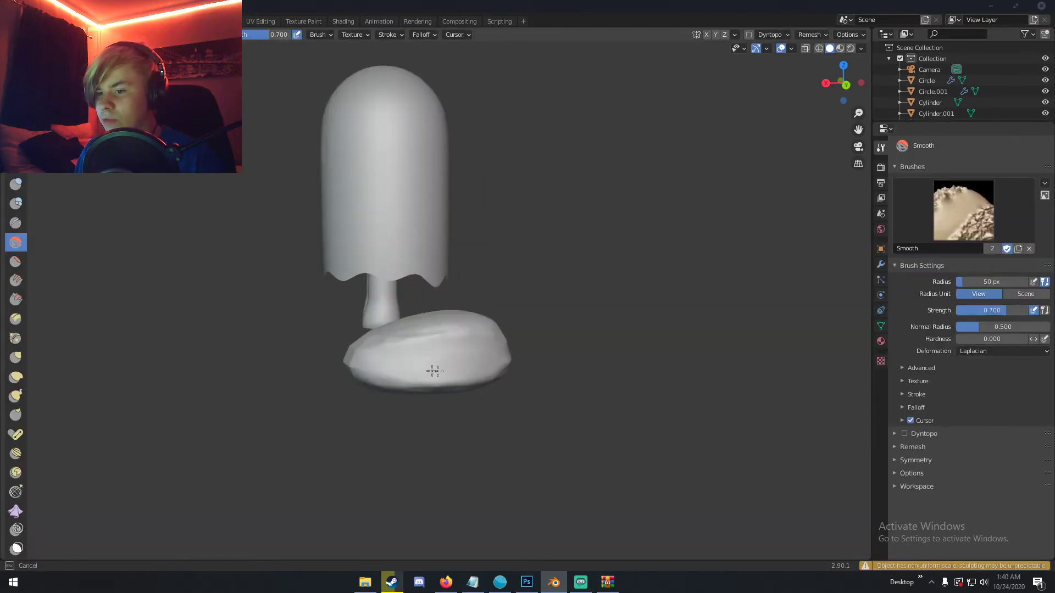
{"action": "mouse_move", "coordinate": [468, 338]}
{"action": "middle_mouse_down"}
{"action": "mouse_move", "coordinate": [486, 367]}
{"action": "mouse_move", "coordinate": [490, 337]}
{"action": "mouse_move", "coordinate": [474, 335]}
{"action": "mouse_move", "coordinate": [541, 331]}
{"action": "mouse_move", "coordinate": [436, 337]}
{"action": "middle_mouse_up"}
{"action": "left_click_drag", "start_coordinate": [436, 337], "coordinate": [426, 319]}
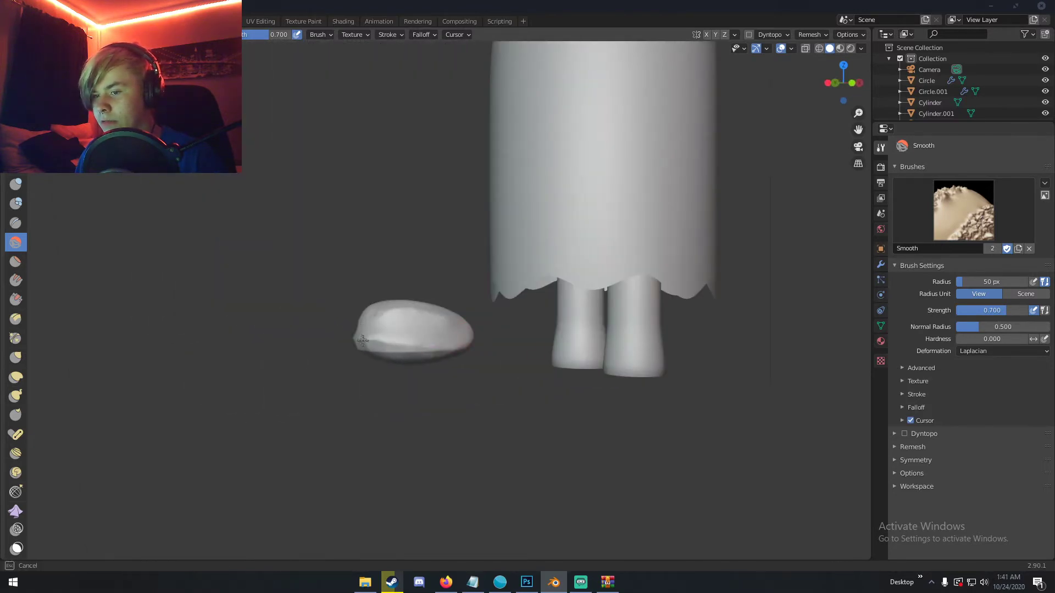
{"action": "middle_click_drag", "start_coordinate": [357, 323], "coordinate": [474, 333]}
{"action": "left_click_drag", "start_coordinate": [374, 342], "coordinate": [345, 343]}
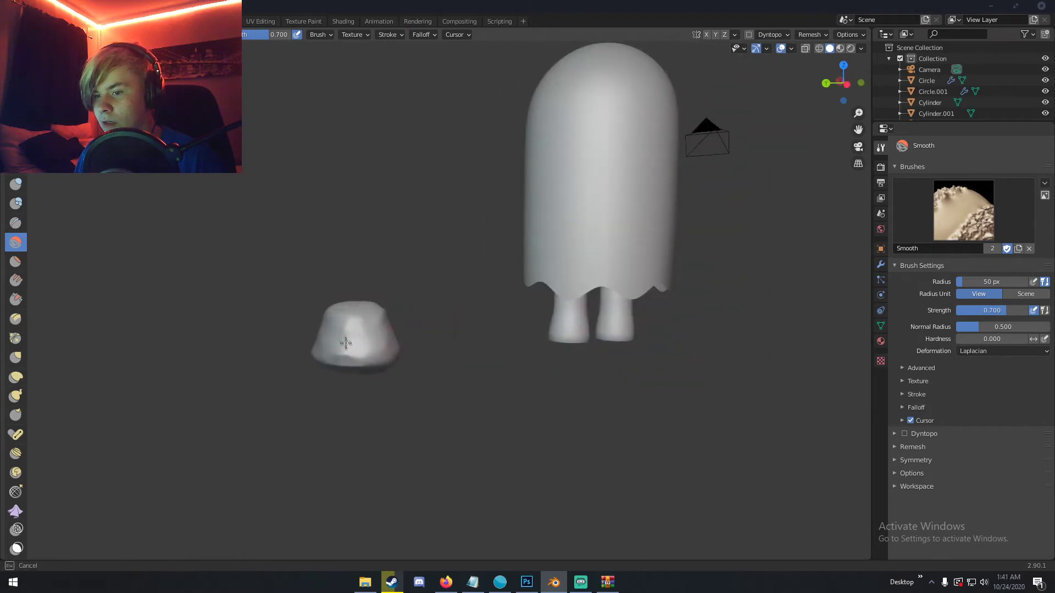
{"action": "mouse_move", "coordinate": [333, 356]}
{"action": "middle_mouse_down"}
{"action": "mouse_move", "coordinate": [461, 360]}
{"action": "mouse_move", "coordinate": [470, 380]}
{"action": "mouse_move", "coordinate": [514, 365]}
{"action": "middle_mouse_up"}
{"action": "mouse_move", "coordinate": [514, 365]}
{"action": "left_mouse_down"}
{"action": "mouse_move", "coordinate": [495, 386]}
{"action": "mouse_move", "coordinate": [541, 365]}
{"action": "left_mouse_up"}
Step: Return to the Layout workspace and set the shoe's viewport and render subdivision levels to 1
{"action": "left_click", "coordinate": [144, 21]}
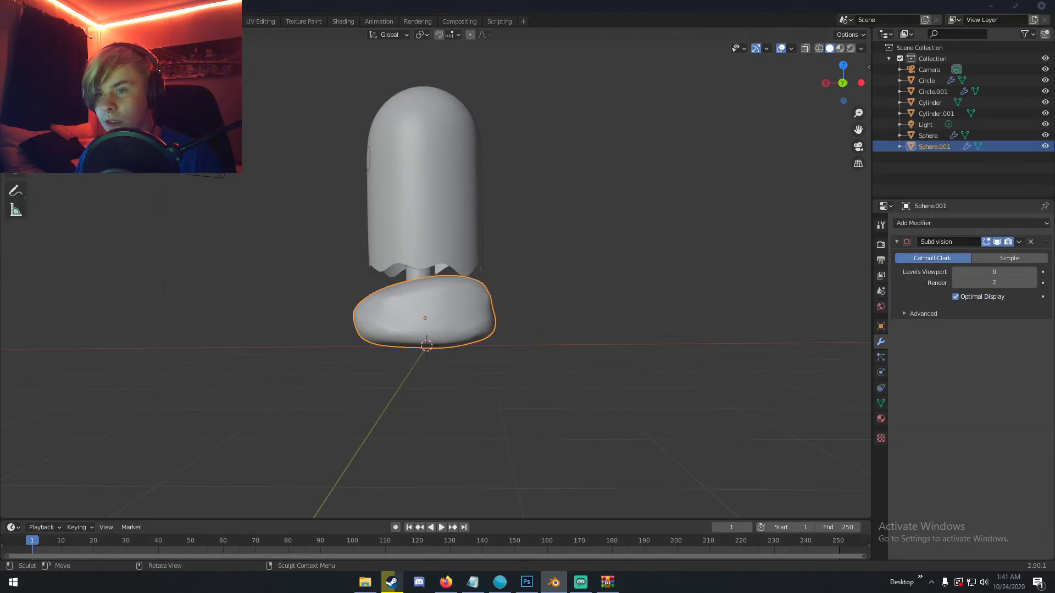
{"action": "middle_click_drag", "start_coordinate": [665, 238], "coordinate": [724, 266]}
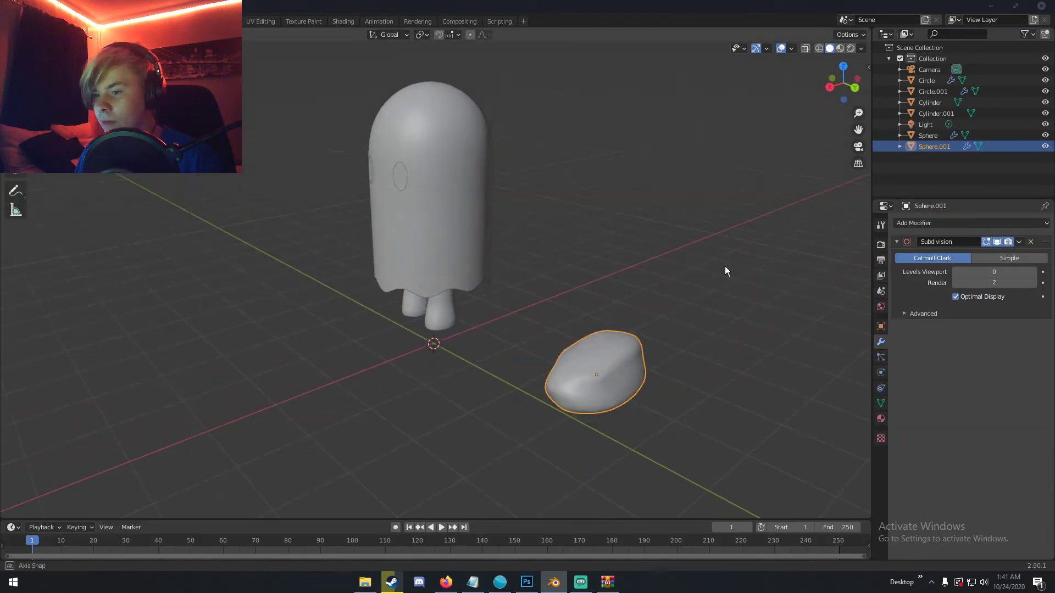
{"action": "left_click", "coordinate": [1033, 272]}
{"action": "left_click", "coordinate": [956, 283]}
Step: Scale the shoe down and place it under one of the ghost's legs
{"action": "middle_click_drag", "start_coordinate": [776, 289], "coordinate": [838, 272]}
{"action": "key", "text": "s"}
{"action": "left_click", "coordinate": [688, 293]}
{"action": "key", "text": "g"}
{"action": "left_click", "coordinate": [473, 305]}
{"action": "middle_click_drag", "start_coordinate": [474, 305], "coordinate": [525, 361]}
{"action": "key", "text": "s"}
{"action": "left_click", "coordinate": [503, 311]}
Step: Rotate the shoe about the Z axis so its toe points slightly outward, and align it with the leg
{"action": "left_click", "coordinate": [15, 128]}
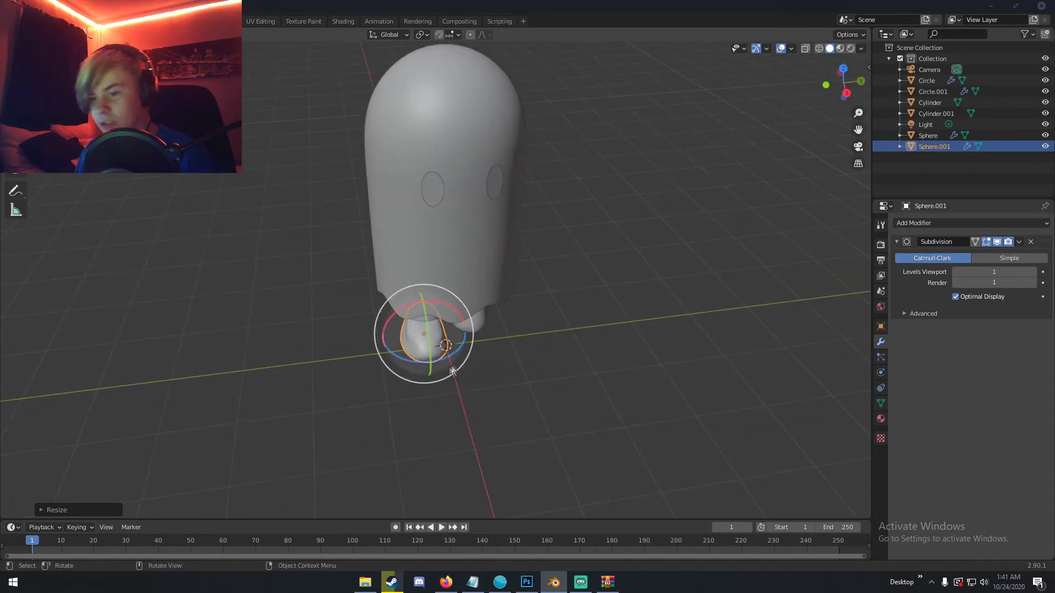
{"action": "left_click_drag", "start_coordinate": [446, 359], "coordinate": [431, 361]}
{"action": "middle_click_drag", "start_coordinate": [433, 360], "coordinate": [454, 336]}
{"action": "key", "text": "g"}
{"action": "left_click", "coordinate": [408, 313]}
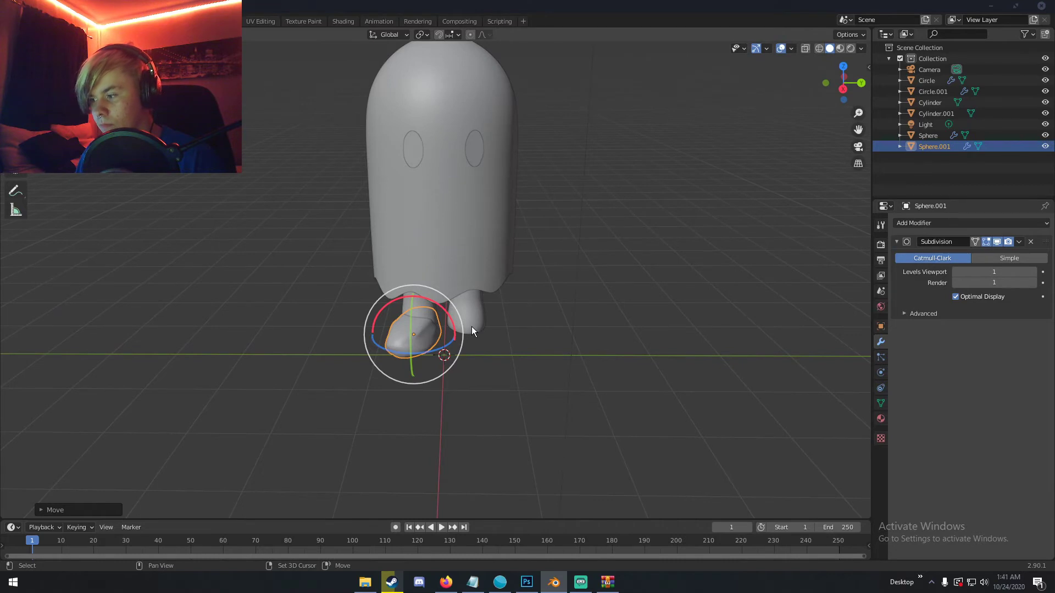
Step: Duplicate the shoe, rotate the copy outward about the Z axis, and fit it under the other leg
{"action": "key", "text": "shift+d"}
{"action": "left_click", "coordinate": [517, 328]}
{"action": "key", "text": "r"}
{"action": "key", "text": "z"}
{"action": "left_click_drag", "start_coordinate": [511, 336], "coordinate": [501, 315]}
{"action": "middle_click_drag", "start_coordinate": [501, 315], "coordinate": [549, 254]}
{"action": "key", "text": "g"}
{"action": "left_click", "coordinate": [500, 312]}
{"action": "key", "text": "g"}
{"action": "left_click", "coordinate": [511, 264]}
{"action": "key", "text": "a"}
{"action": "key", "text": "a"}
Step: Add a cylinder, flatten it along the Z axis and enlarge it into a wide disc around the ghost's feet
{"action": "scroll", "coordinate": [516, 287], "scroll_direction": "down", "scroll_amount": 4}
{"action": "key", "text": "shift+a"}
{"action": "mouse_move", "coordinate": [551, 254]}
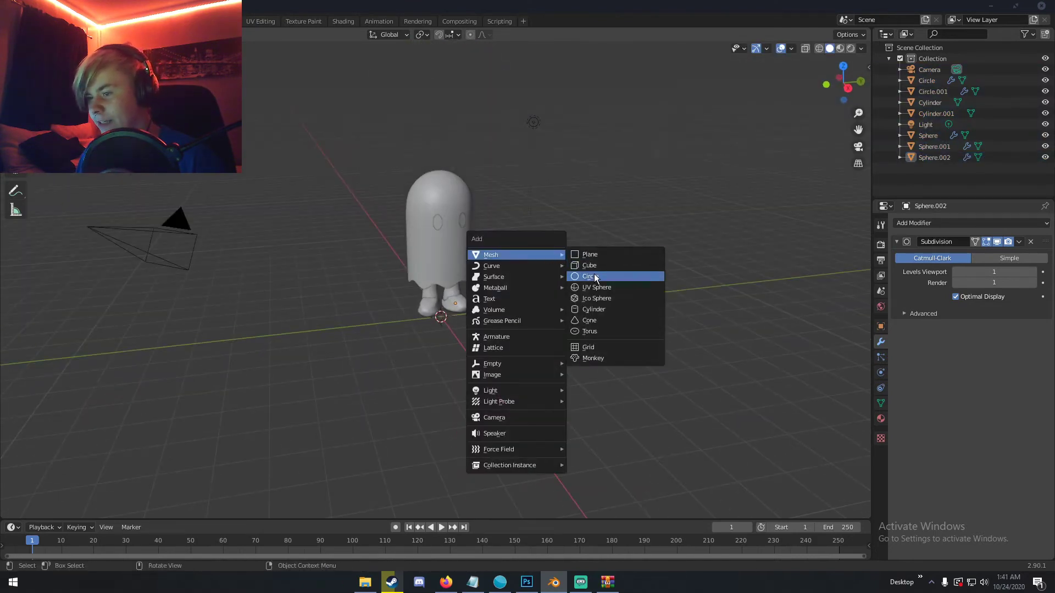
{"action": "left_click", "coordinate": [593, 308]}
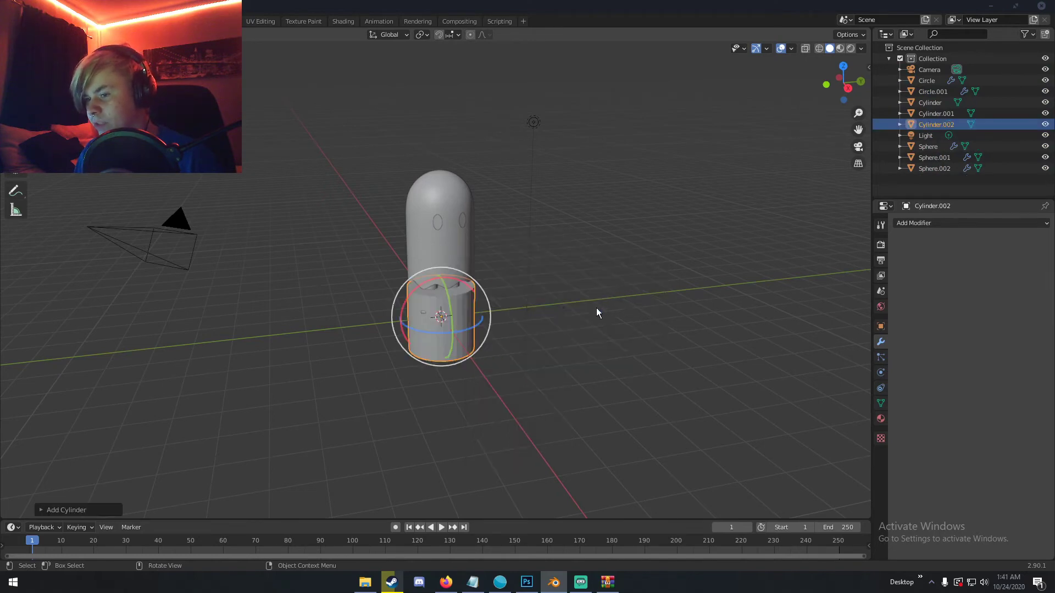
{"action": "key", "text": "s"}
{"action": "key", "text": "z"}
{"action": "left_click", "coordinate": [442, 317]}
{"action": "key", "text": "s"}
{"action": "left_click", "coordinate": [559, 322]}
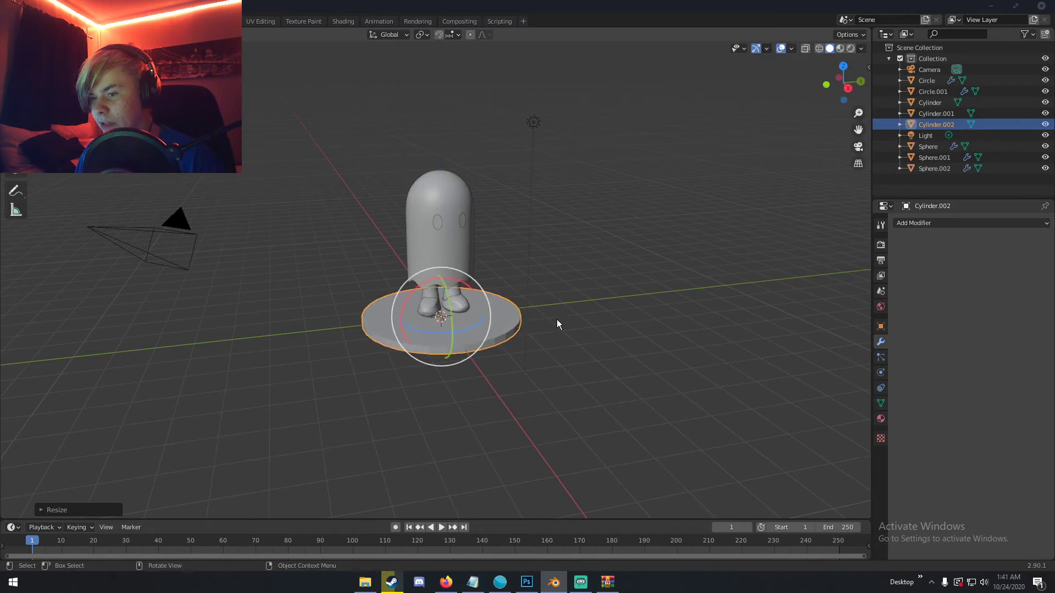
Step: Thin the disc further along the Z axis and position it directly beneath the ghost's shoes
{"action": "middle_click_drag", "start_coordinate": [558, 322], "coordinate": [542, 290]}
{"action": "key", "text": "g"}
{"action": "left_click", "coordinate": [536, 271]}
{"action": "key", "text": "s"}
{"action": "key", "text": "z"}
{"action": "left_click", "coordinate": [433, 250]}
{"action": "middle_click_drag", "start_coordinate": [433, 251], "coordinate": [443, 321]}
{"action": "key", "text": "g"}
{"action": "left_click", "coordinate": [437, 271]}
Step: Inset the disc's upper face to form a narrow rim along its edge
{"action": "key", "text": "Tab"}
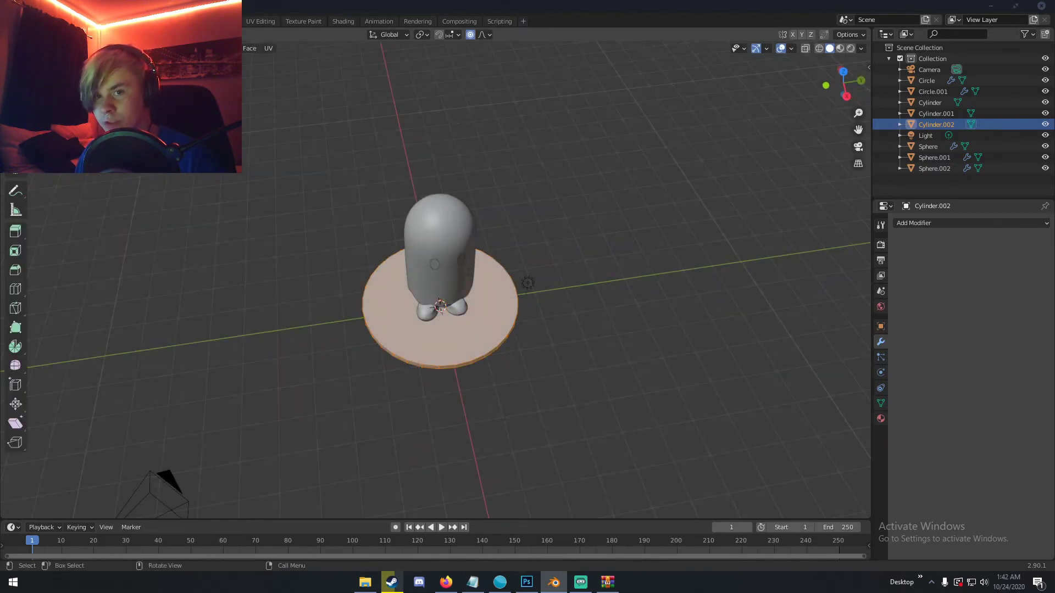
{"action": "middle_click_drag", "start_coordinate": [354, 305], "coordinate": [527, 317]}
{"action": "key", "text": "i"}
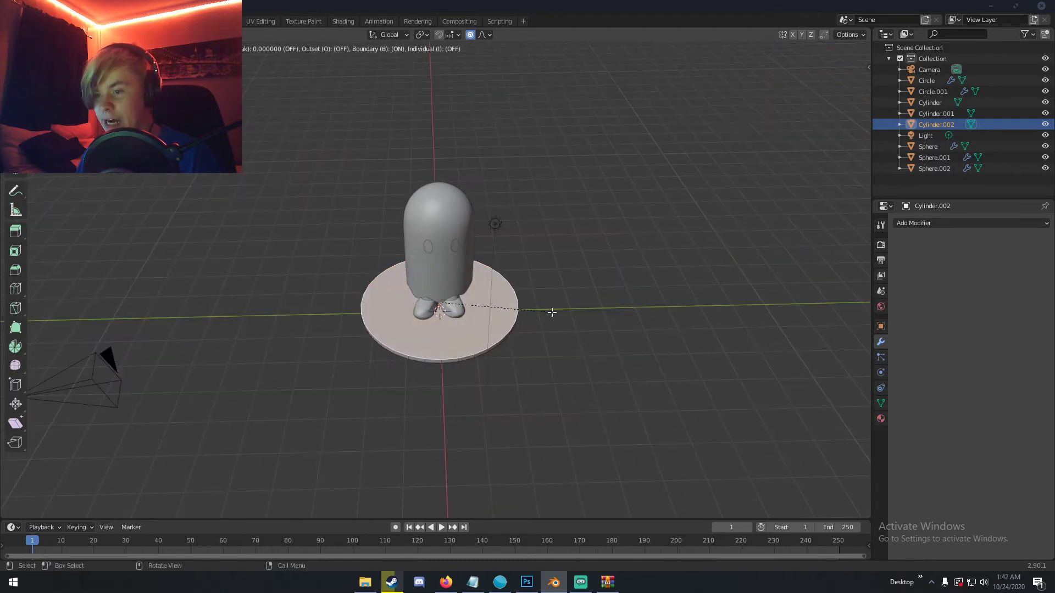
{"action": "left_click", "coordinate": [546, 314]}
{"action": "middle_click_drag", "start_coordinate": [546, 314], "coordinate": [575, 328]}
{"action": "scroll", "coordinate": [574, 328], "scroll_direction": "up", "scroll_amount": 4}
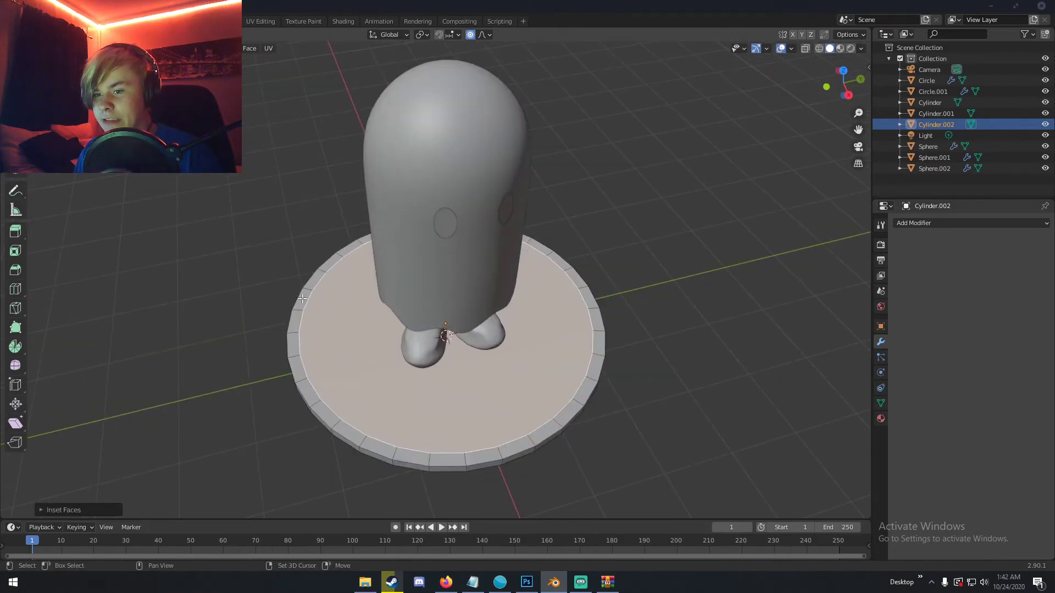
Step: Select the ring of rim faces on the disc and extrude it slightly upward
{"action": "left_click", "coordinate": [302, 298], "text": "shift"}
{"action": "left_click", "coordinate": [310, 288], "text": "alt"}
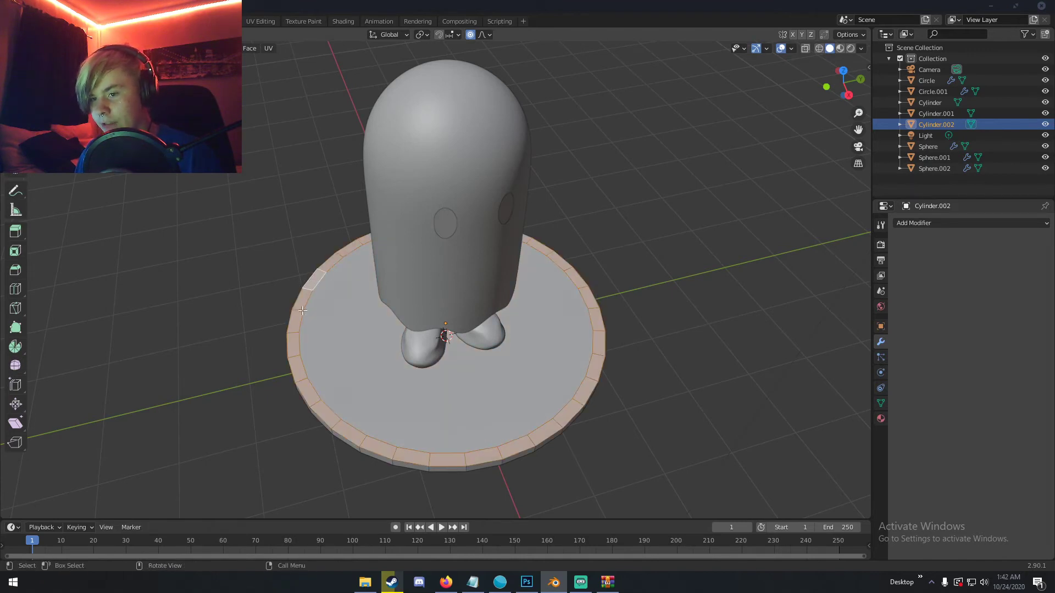
{"action": "middle_click_drag", "start_coordinate": [449, 280], "coordinate": [643, 320]}
{"action": "key", "text": "e"}
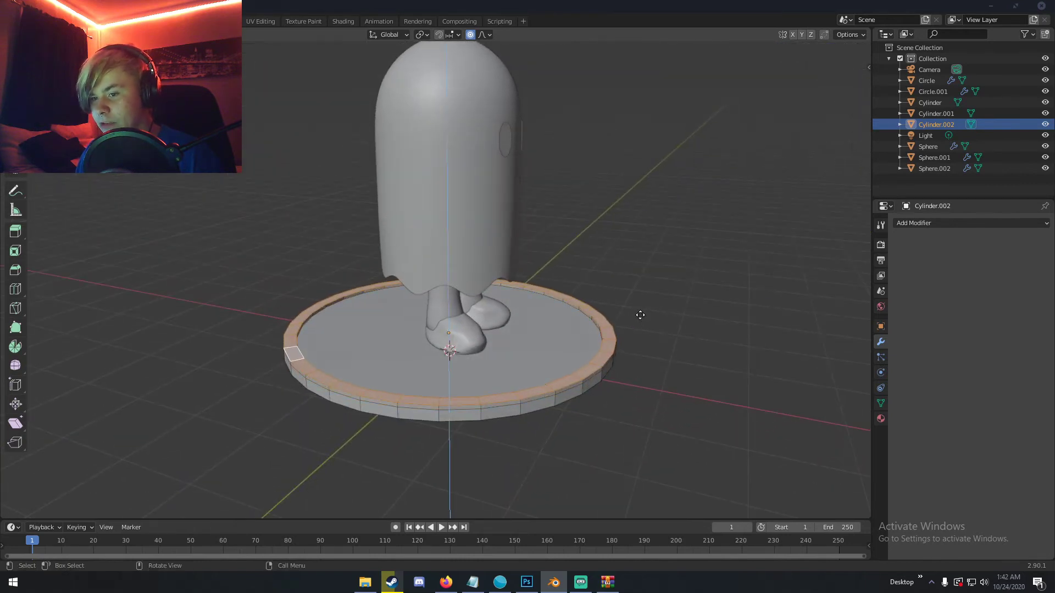
{"action": "left_click", "coordinate": [640, 314]}
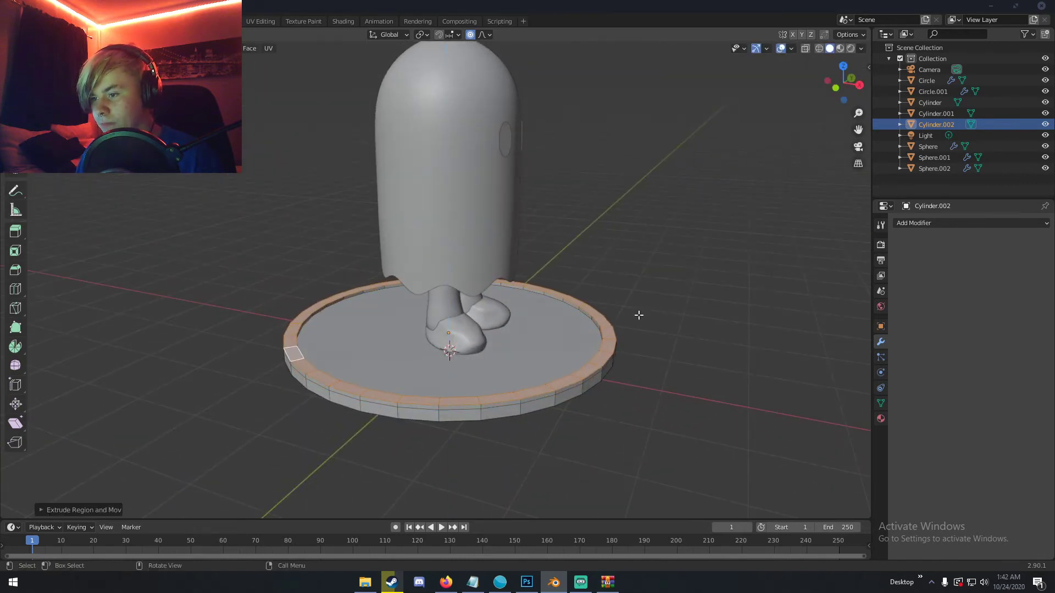
{"action": "key", "text": "Tab"}
{"action": "key", "text": "Tab"}
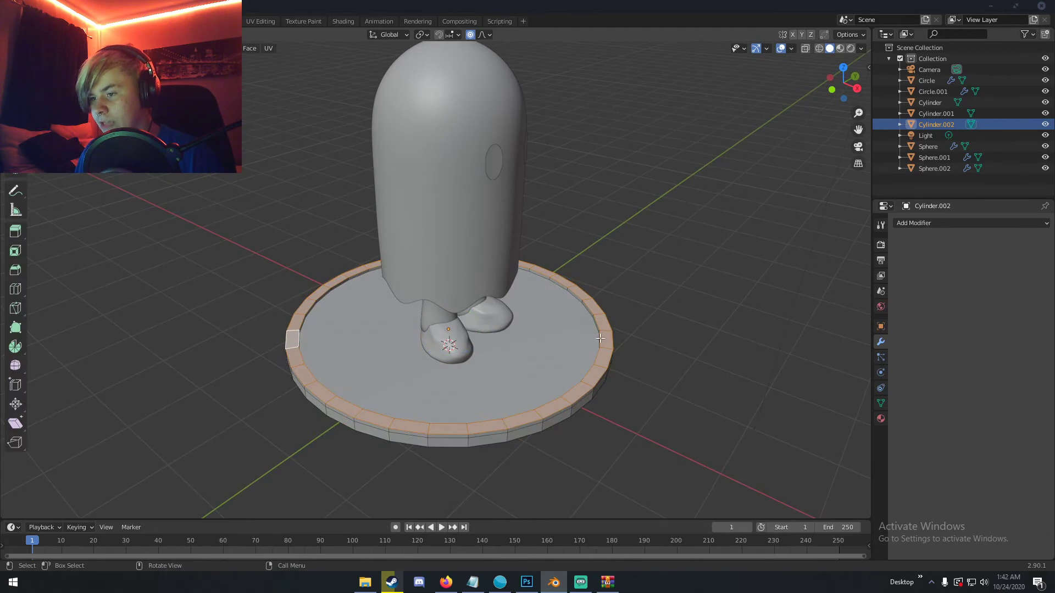
Step: Give the whole disc a new material with a tan base color (H 0.129, S 0.368, V 0.793) and roughness 1.000
{"action": "key", "text": "a"}
{"action": "left_click", "coordinate": [882, 419]}
{"action": "left_click", "coordinate": [956, 271]}
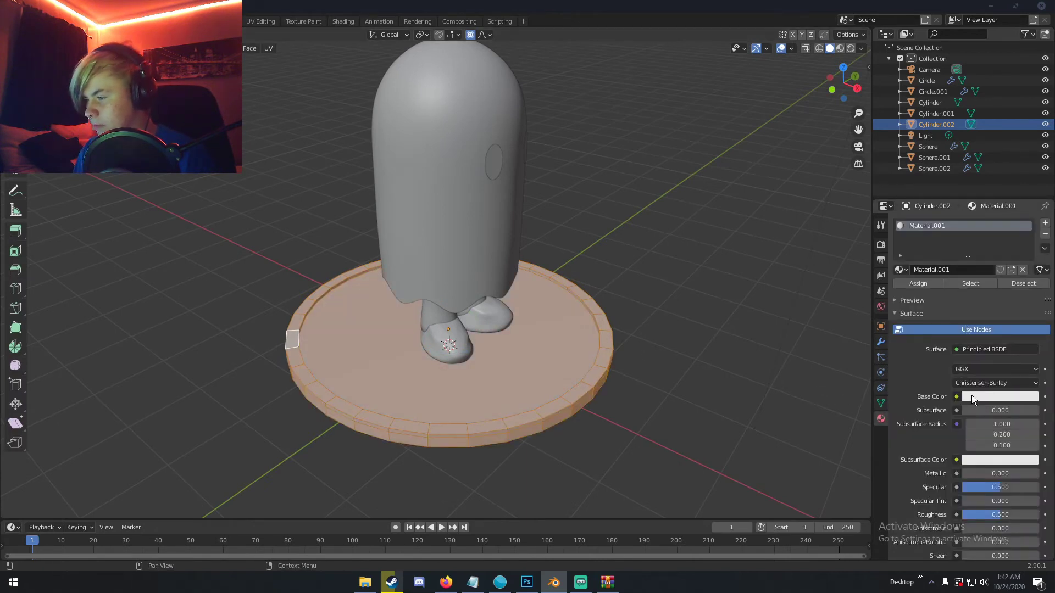
{"action": "left_click", "coordinate": [972, 399]}
{"action": "left_click", "coordinate": [965, 289]}
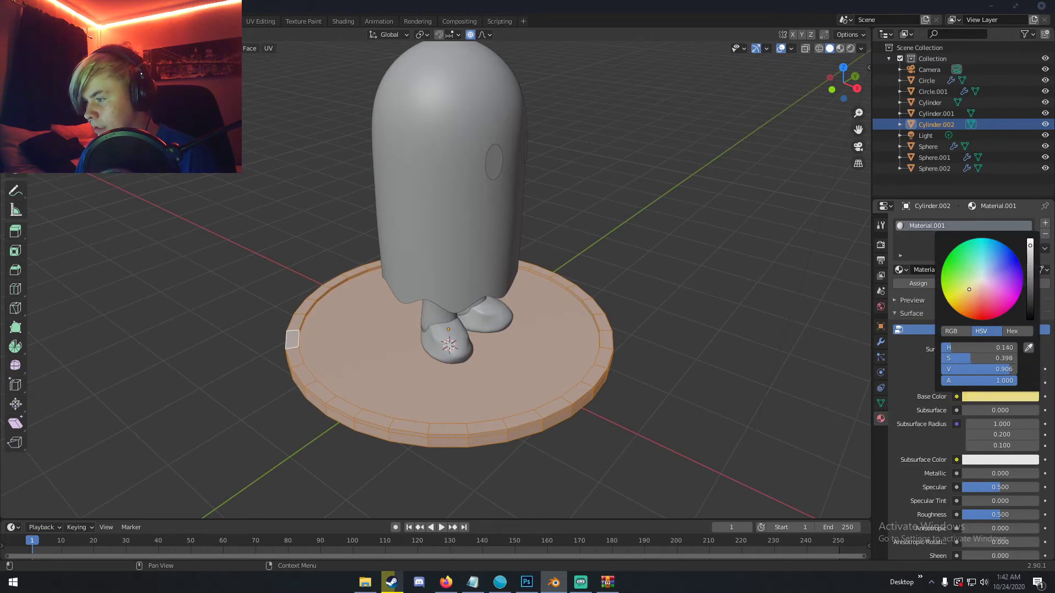
{"action": "left_click", "coordinate": [1032, 254]}
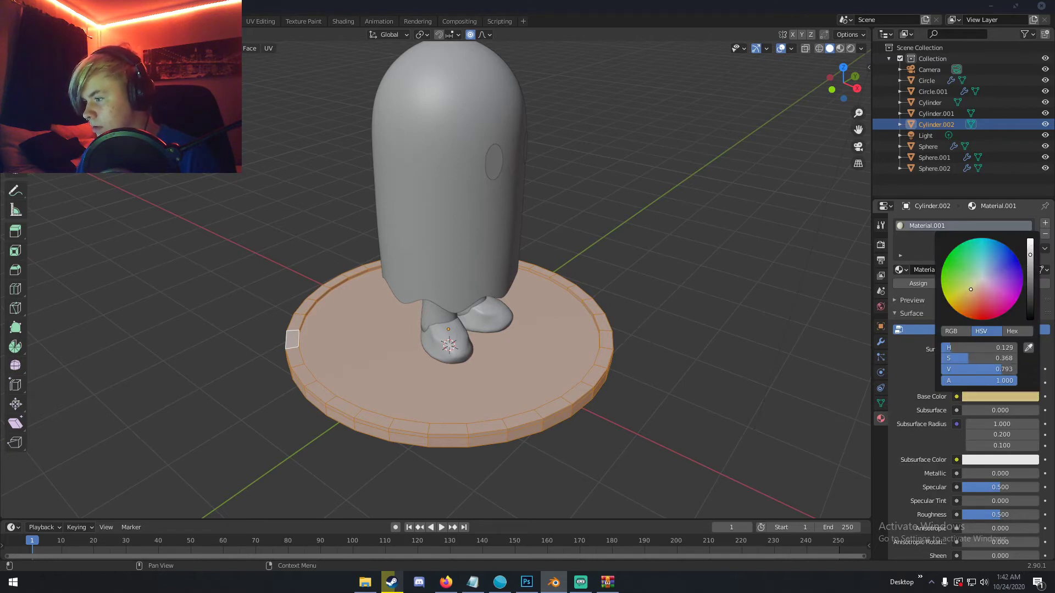
{"action": "left_click_drag", "start_coordinate": [998, 515], "coordinate": [1035, 514]}
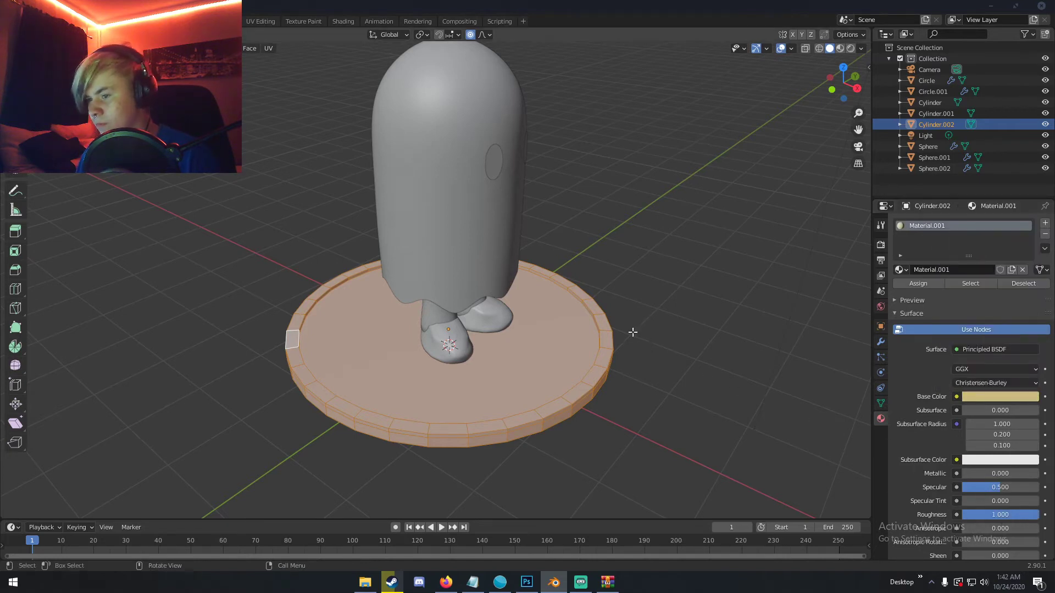
Step: Select the rim's upper face loop and create a second material with a black base color and roughness 1.000
{"action": "left_click", "coordinate": [608, 332]}
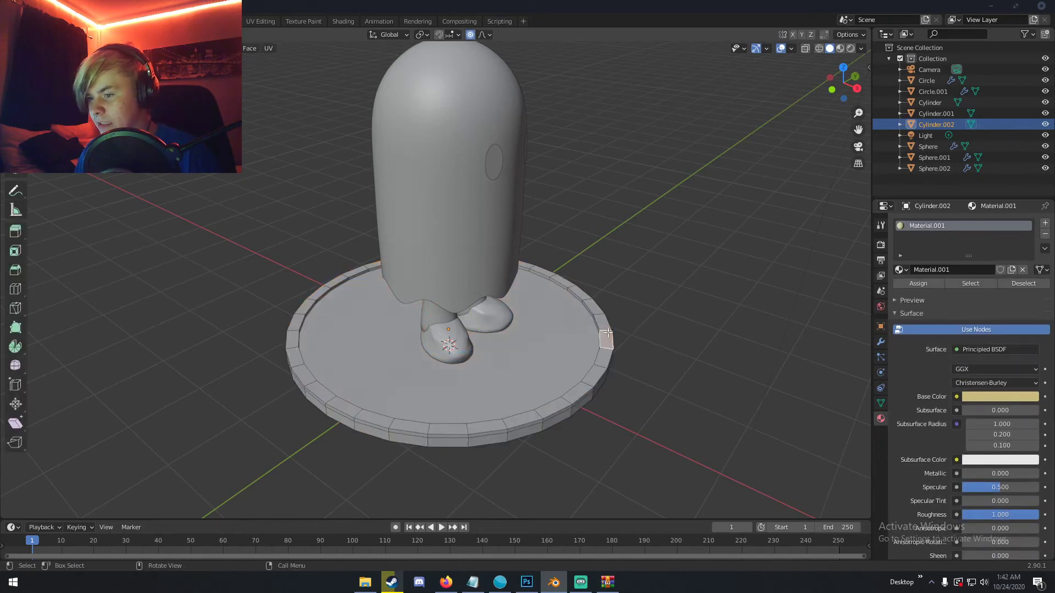
{"action": "left_click", "coordinate": [608, 332], "text": "alt"}
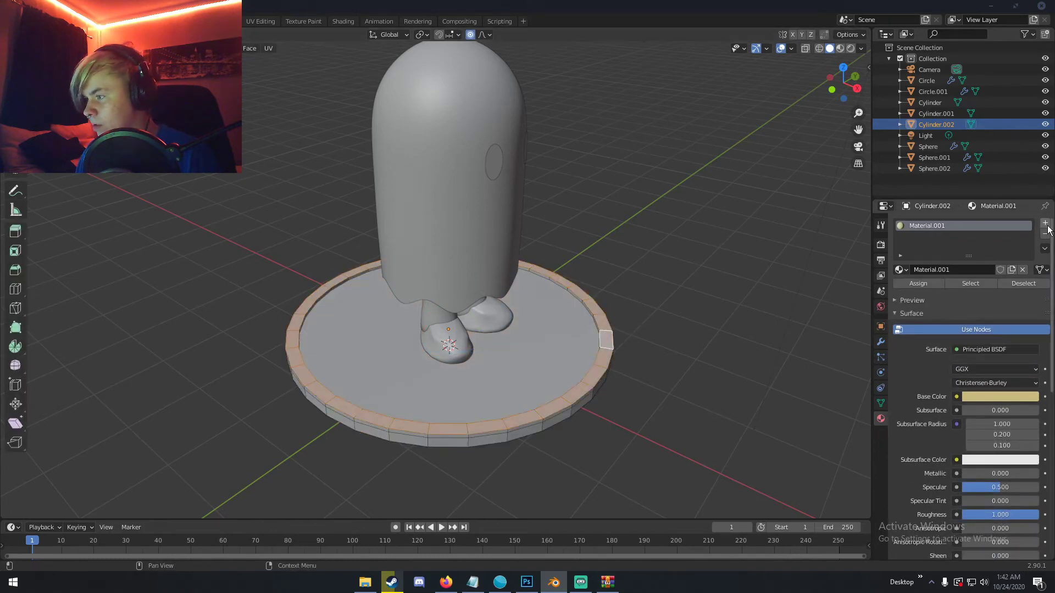
{"action": "left_click", "coordinate": [1045, 223]}
{"action": "middle_click_drag", "start_coordinate": [659, 330], "coordinate": [628, 310]}
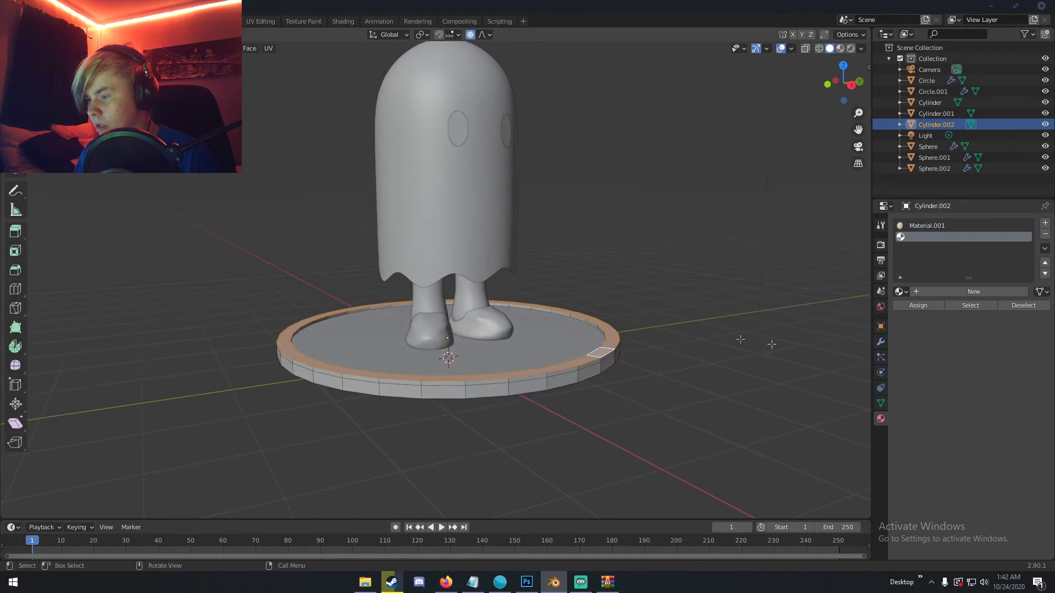
{"action": "left_click", "coordinate": [973, 291]}
{"action": "left_click", "coordinate": [999, 420]}
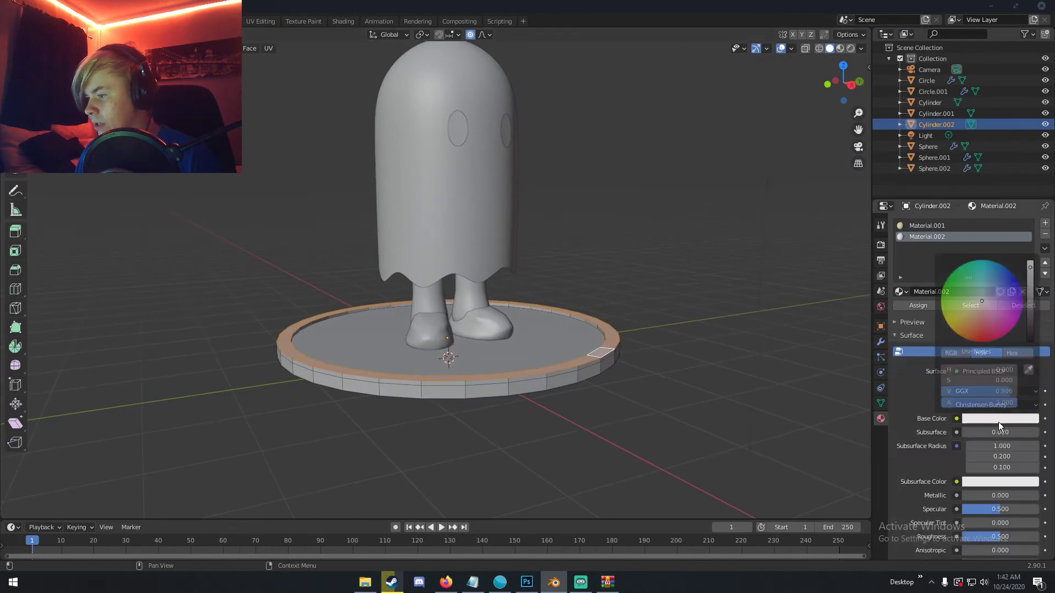
{"action": "left_click_drag", "start_coordinate": [1030, 324], "coordinate": [1030, 342]}
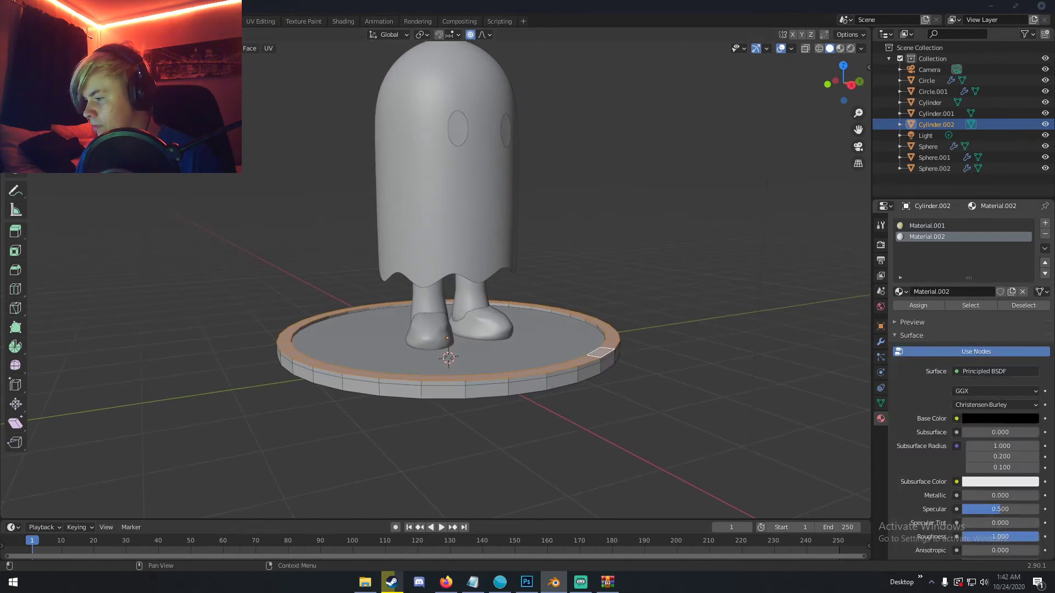
Step: Move the black material to the first slot, assign it to the selected rim faces, and leave Edit Mode
{"action": "left_click", "coordinate": [1044, 263]}
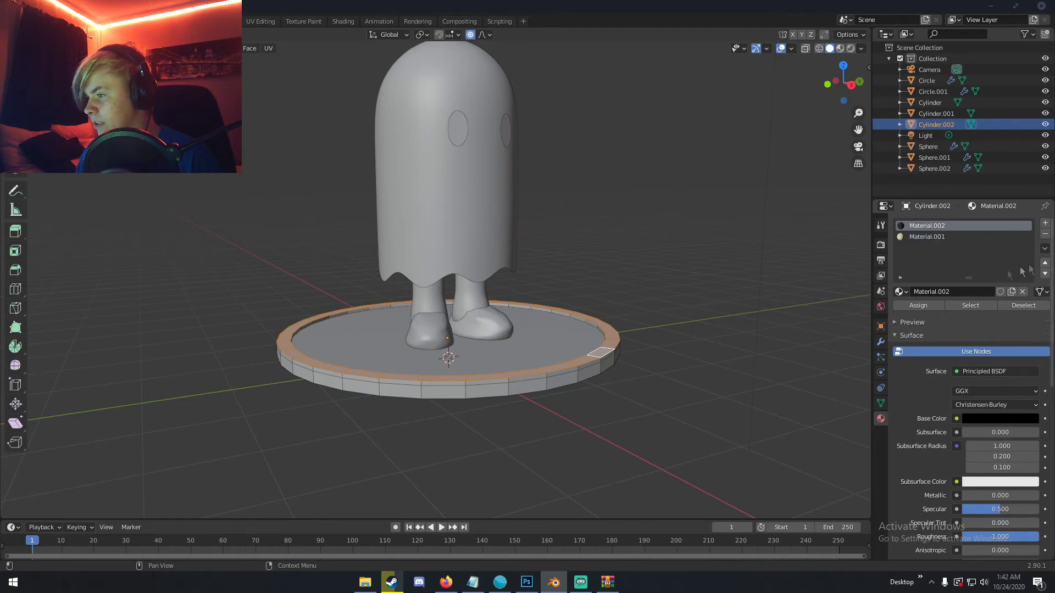
{"action": "left_click", "coordinate": [918, 306]}
{"action": "middle_click_drag", "start_coordinate": [571, 324], "coordinate": [584, 361]}
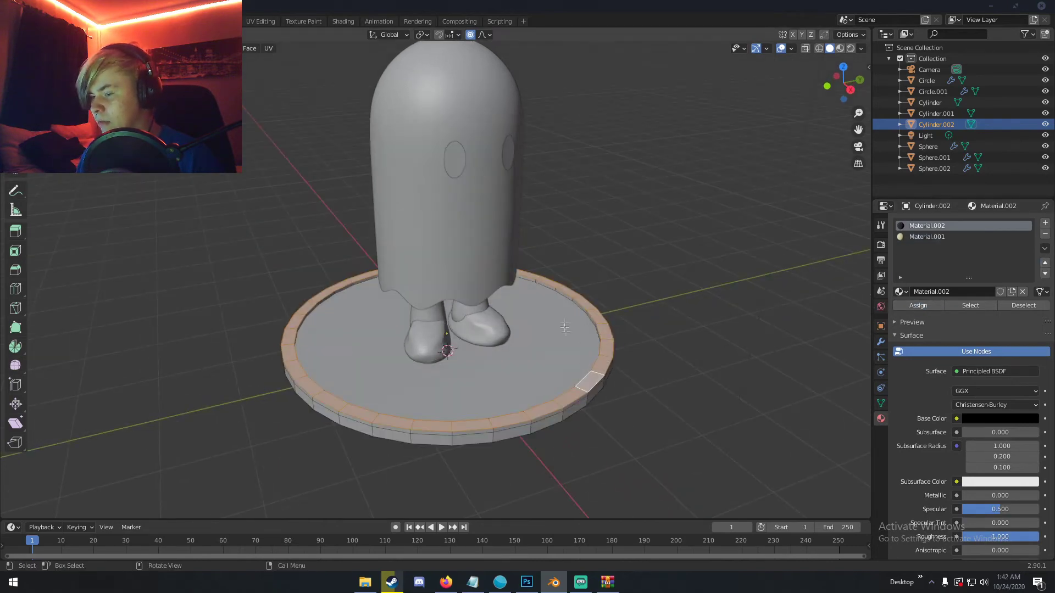
{"action": "key", "text": "Tab"}
{"action": "scroll", "coordinate": [525, 323], "scroll_direction": "down", "scroll_amount": 5}
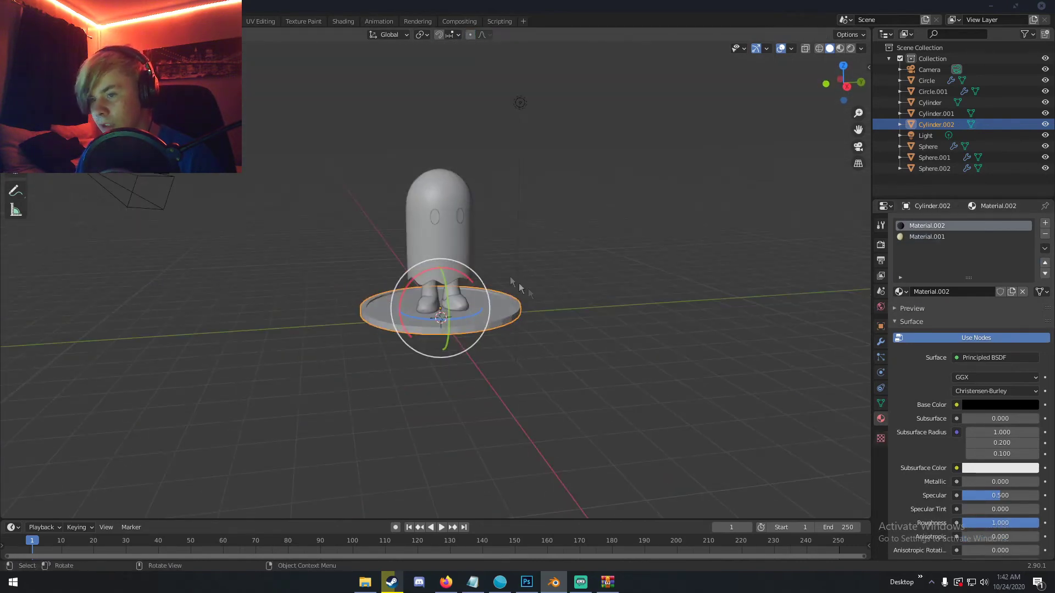
Step: Give the ghost body a new material with a Translucent BSDF surface, keeping its white color
{"action": "left_click", "coordinate": [433, 187]}
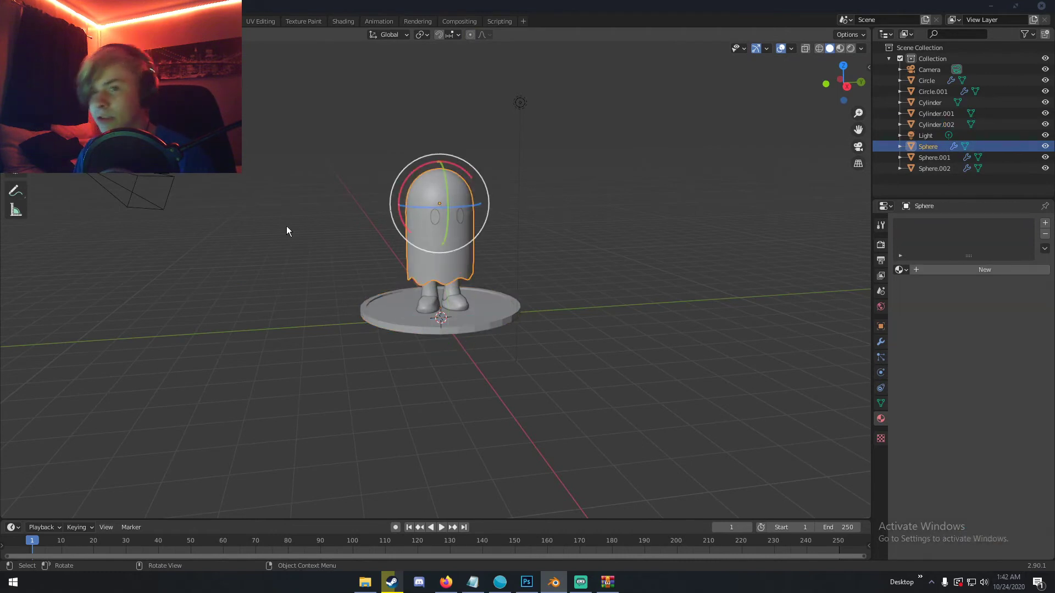
{"action": "left_click", "coordinate": [984, 269]}
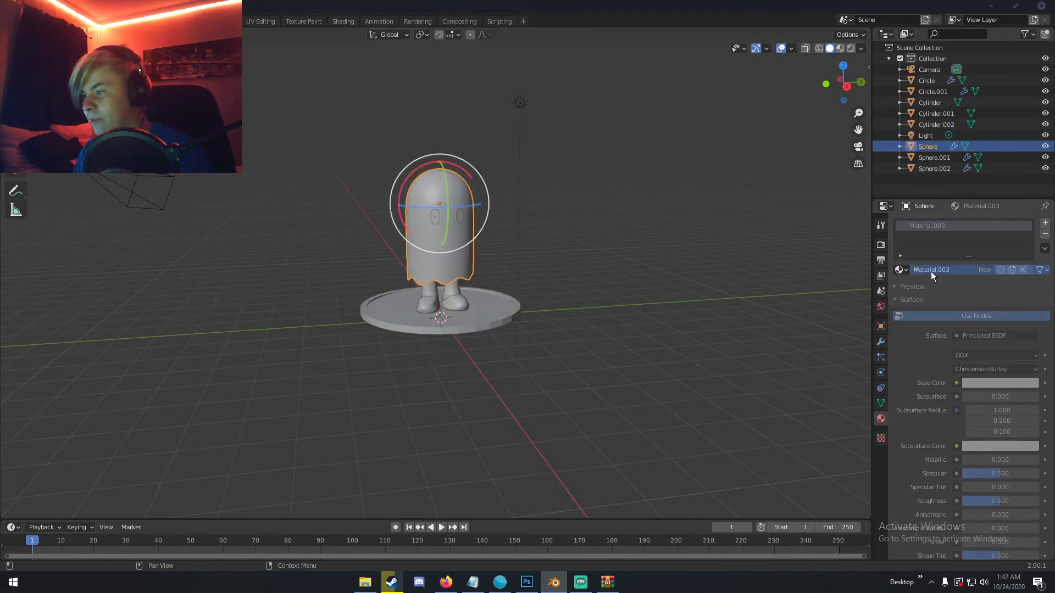
{"action": "left_click", "coordinate": [984, 336]}
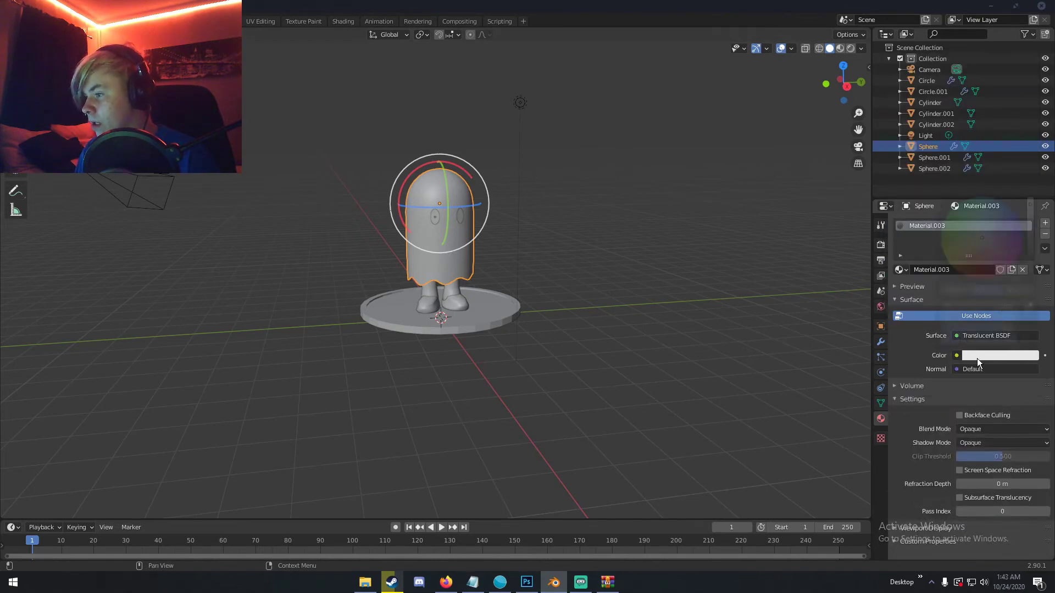
{"action": "left_click", "coordinate": [978, 362]}
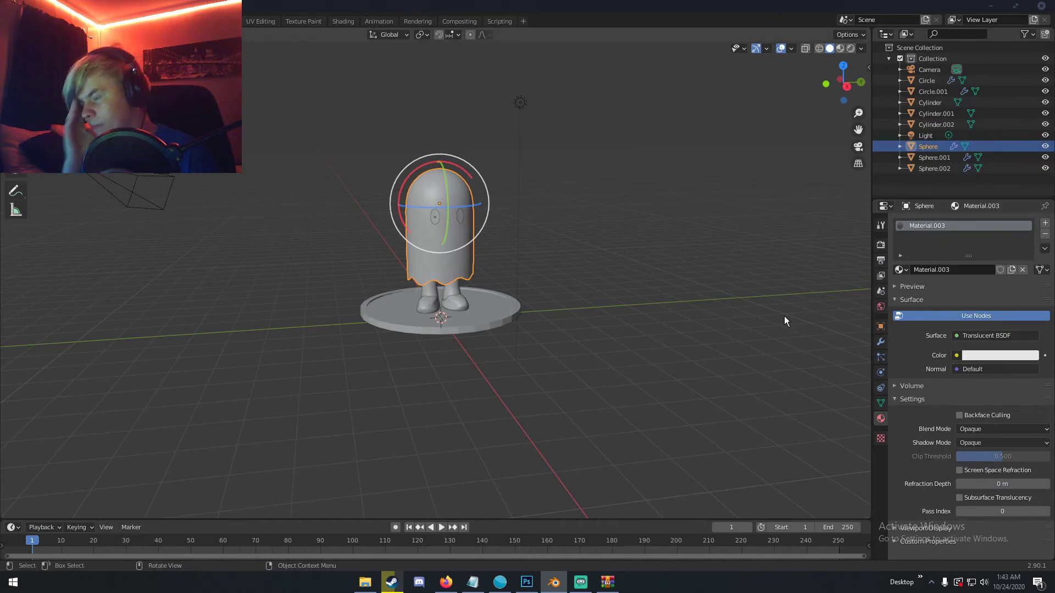
Step: Give the Circle.001 eye a new material with a black base color and roughness 0.791
{"action": "scroll", "coordinate": [783, 321], "scroll_direction": "up", "scroll_amount": 8}
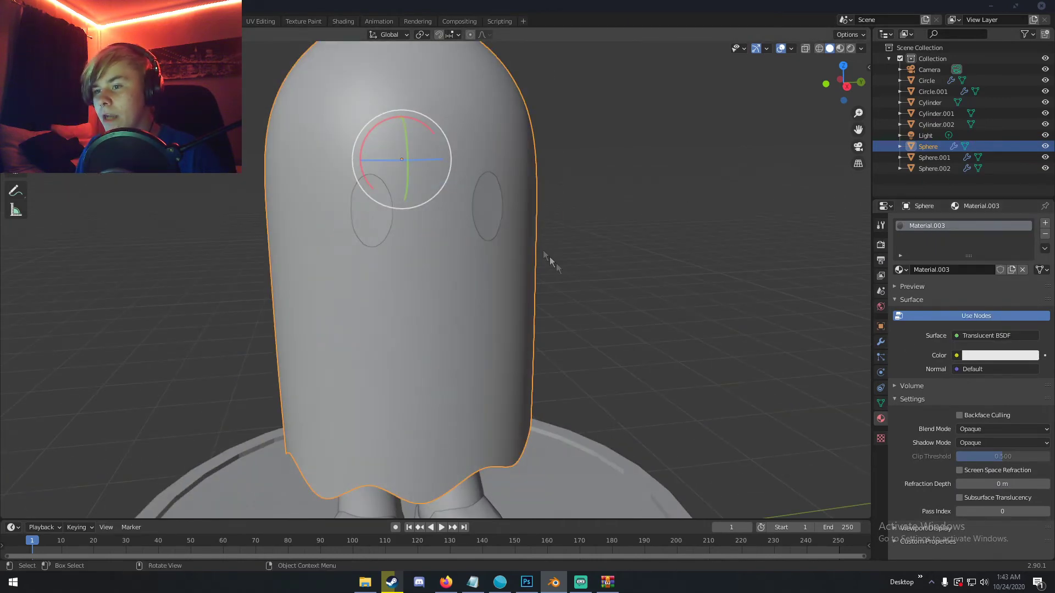
{"action": "left_click", "coordinate": [498, 217]}
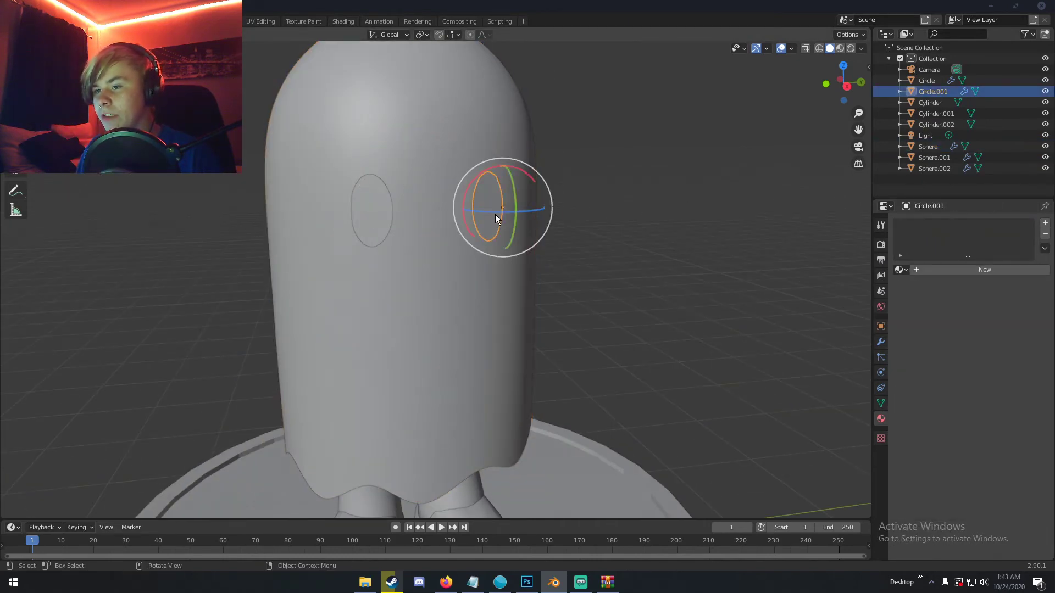
{"action": "left_click", "coordinate": [955, 272]}
{"action": "left_click", "coordinate": [980, 384]}
{"action": "left_click_drag", "start_coordinate": [1030, 278], "coordinate": [1031, 307]}
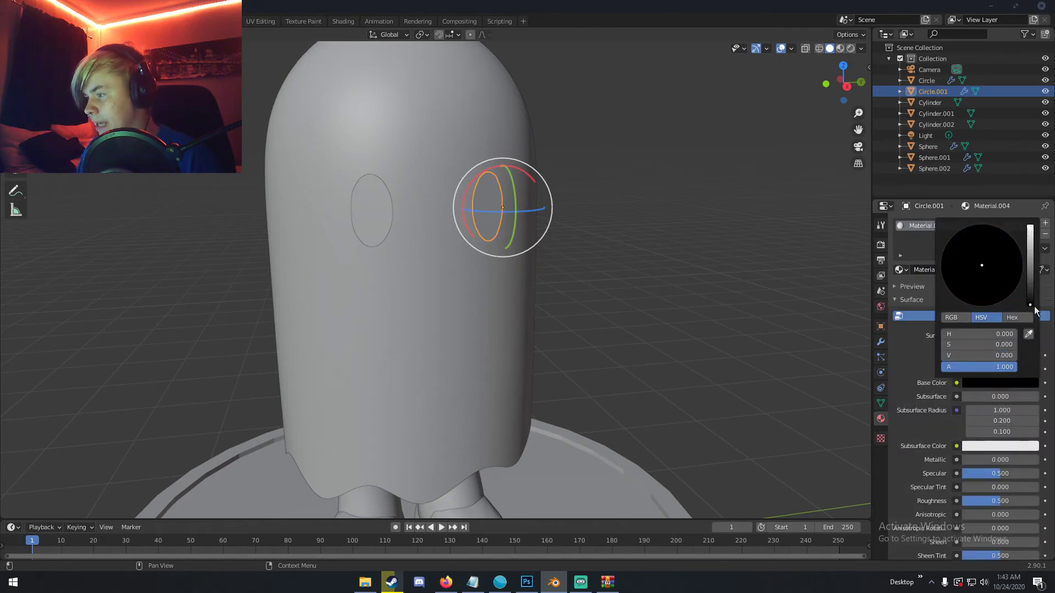
{"action": "left_click_drag", "start_coordinate": [999, 500], "coordinate": [1007, 500]}
Step: Copy the black material from the Circle.001 eye to the other eye and clear the selection
{"action": "left_click", "coordinate": [374, 222]}
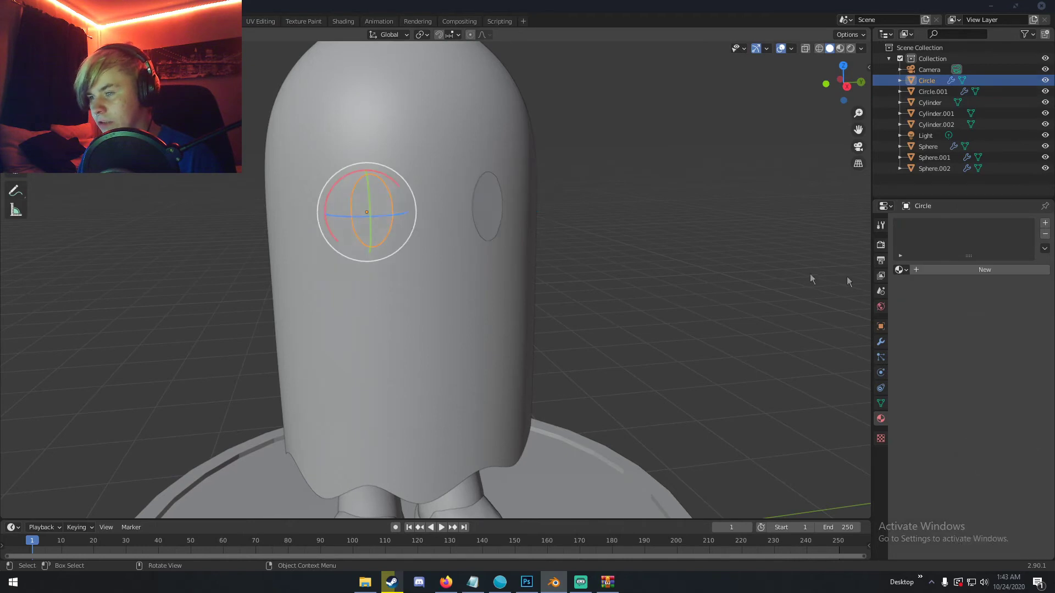
{"action": "left_click", "coordinate": [487, 207]}
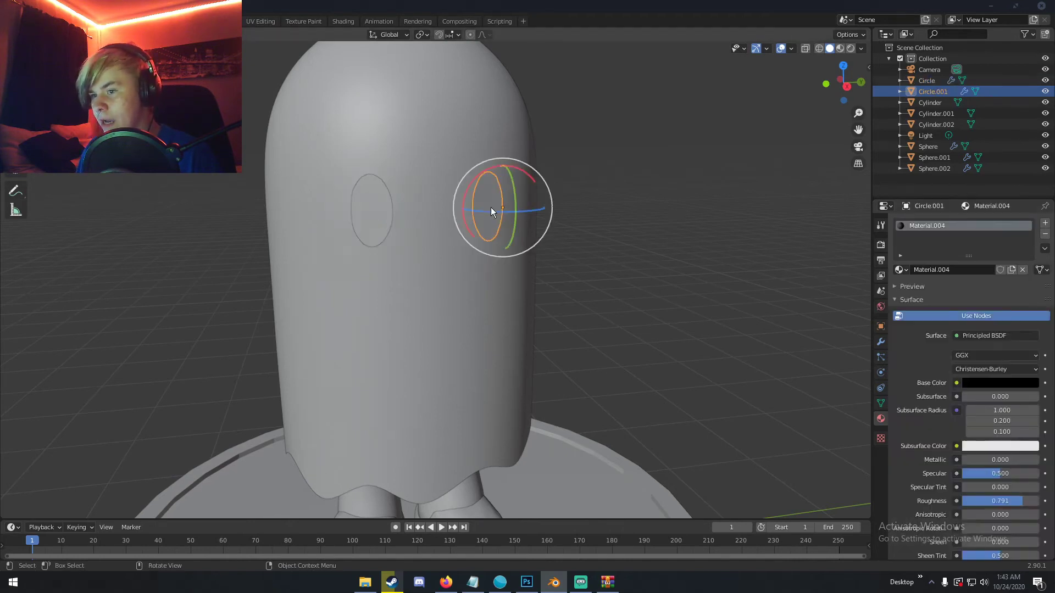
{"action": "left_click", "coordinate": [377, 212]}
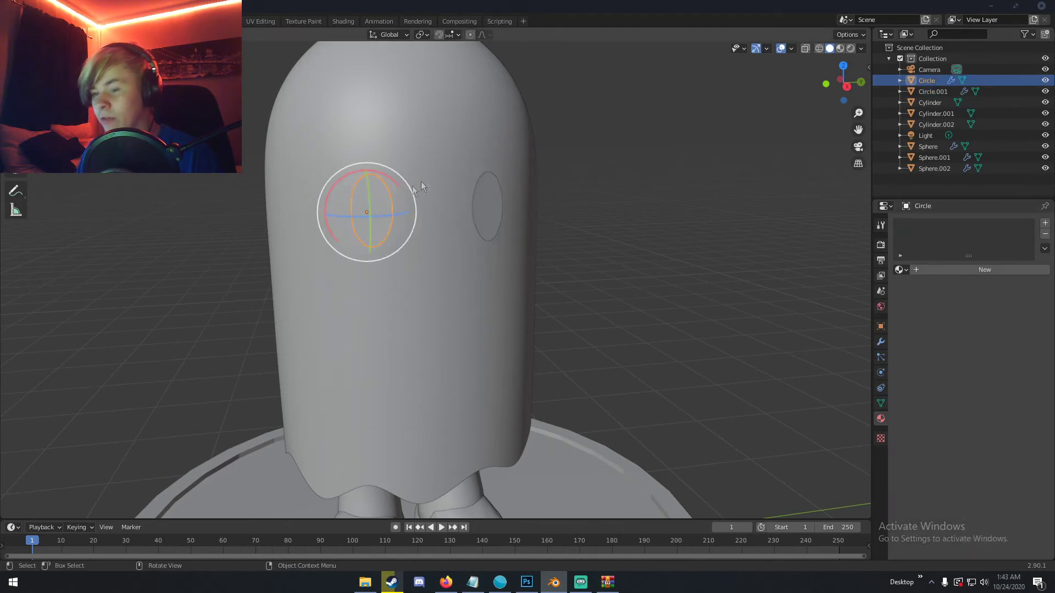
{"action": "left_click", "coordinate": [484, 202], "text": "shift"}
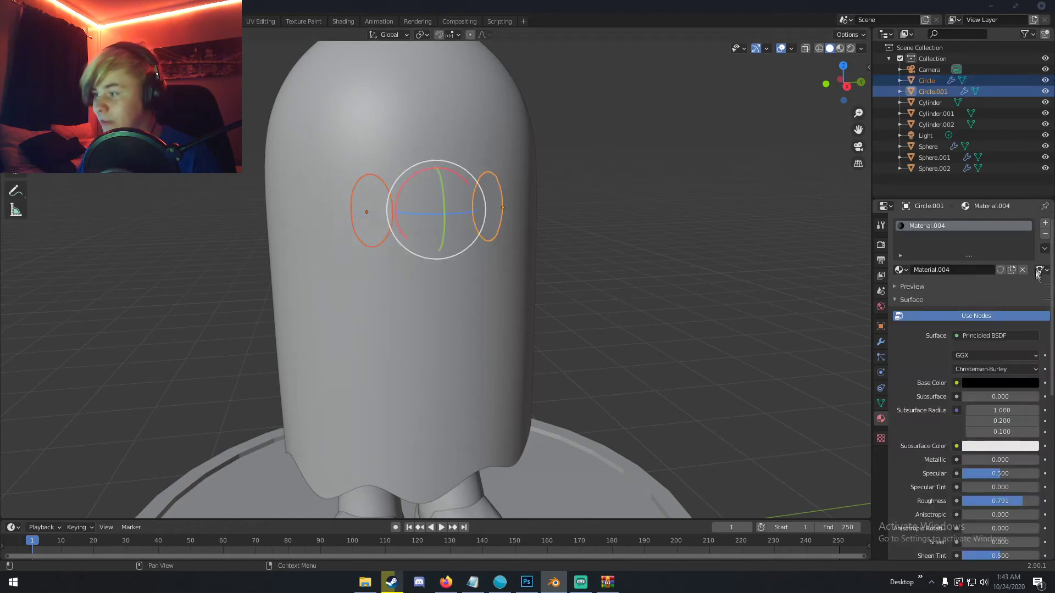
{"action": "left_click", "coordinate": [1045, 248]}
{"action": "left_click", "coordinate": [1021, 272]}
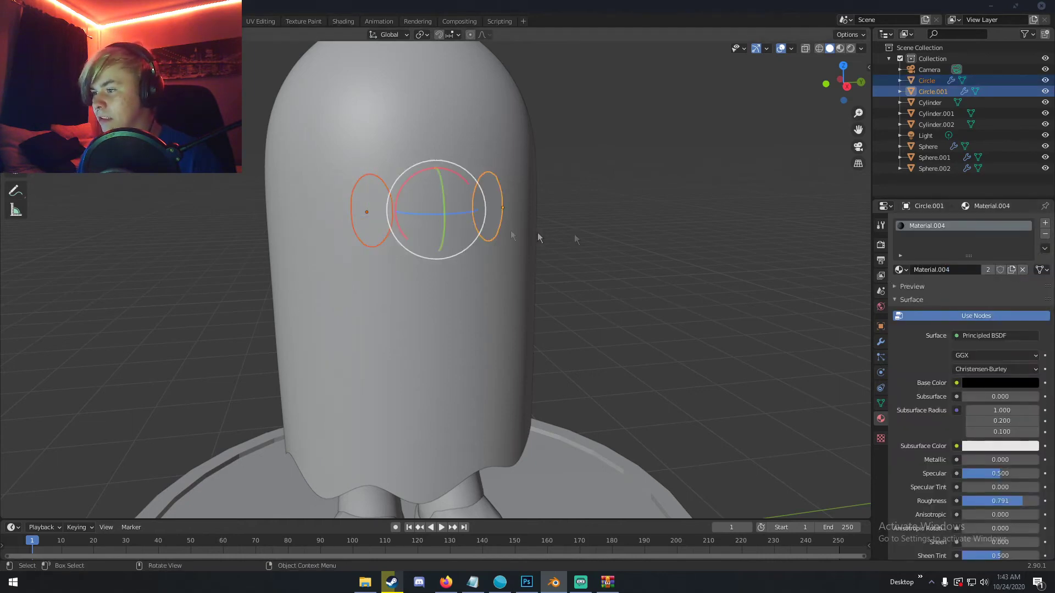
{"action": "left_click", "coordinate": [378, 224]}
{"action": "left_click", "coordinate": [491, 213]}
{"action": "key", "text": "a"}
{"action": "key", "text": "a"}
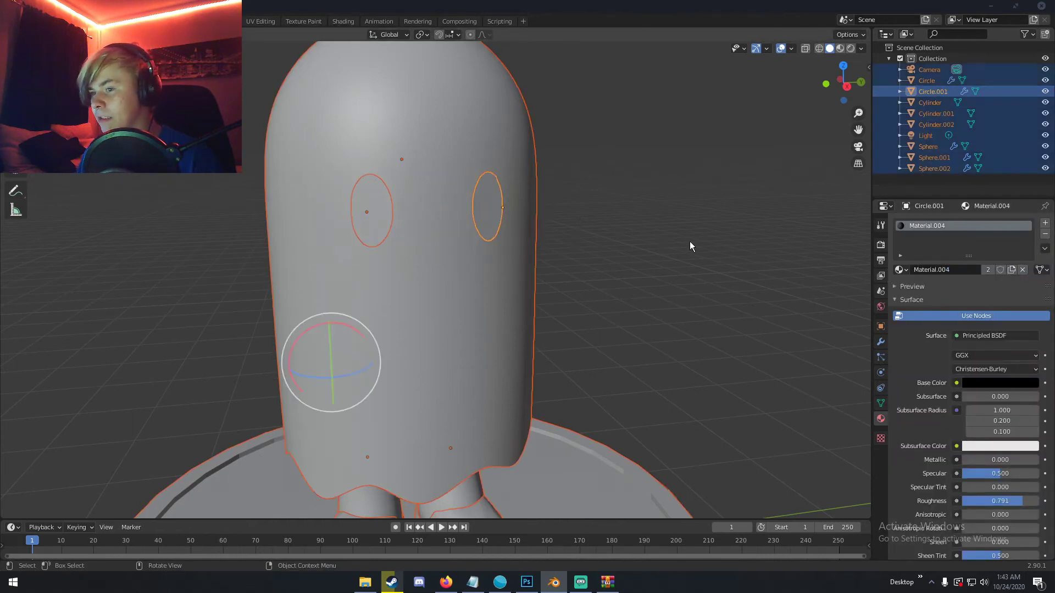
Step: Give the Sphere.002 shoe a new material with a black base color and roughness 1.000
{"action": "scroll", "coordinate": [689, 245], "scroll_direction": "down", "scroll_amount": 4}
{"action": "middle_click_drag", "start_coordinate": [687, 249], "coordinate": [588, 268]}
{"action": "left_click", "coordinate": [473, 418]}
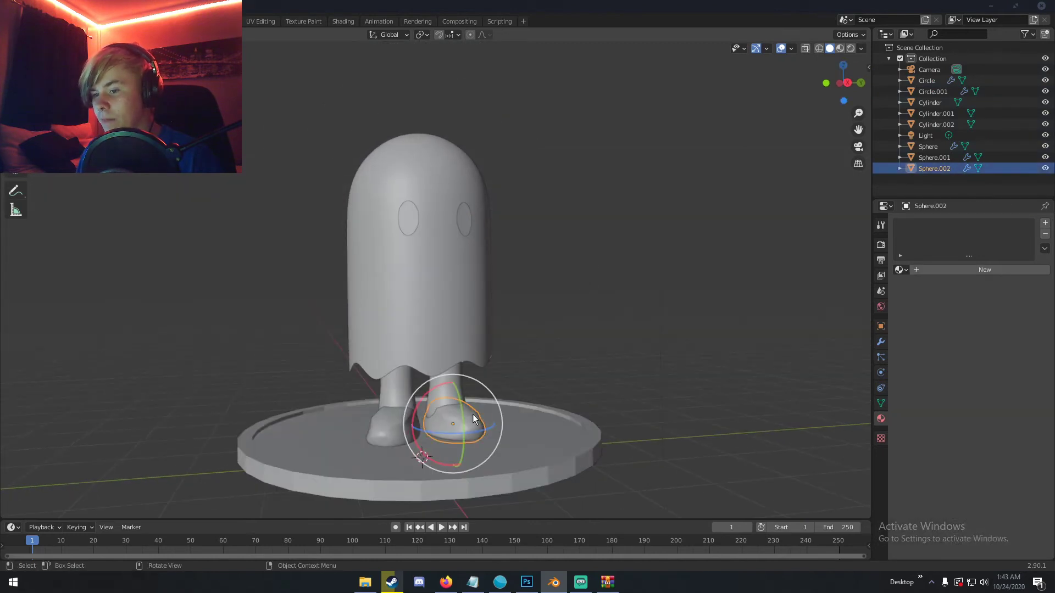
{"action": "left_click", "coordinate": [938, 270]}
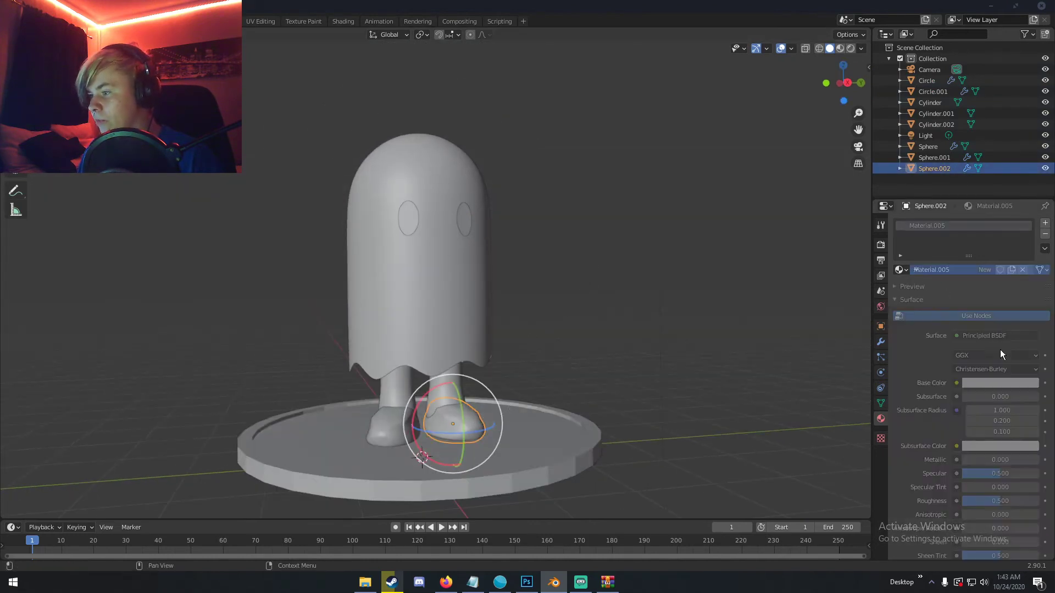
{"action": "left_click", "coordinate": [993, 383]}
{"action": "left_click_drag", "start_coordinate": [1032, 258], "coordinate": [1032, 309]}
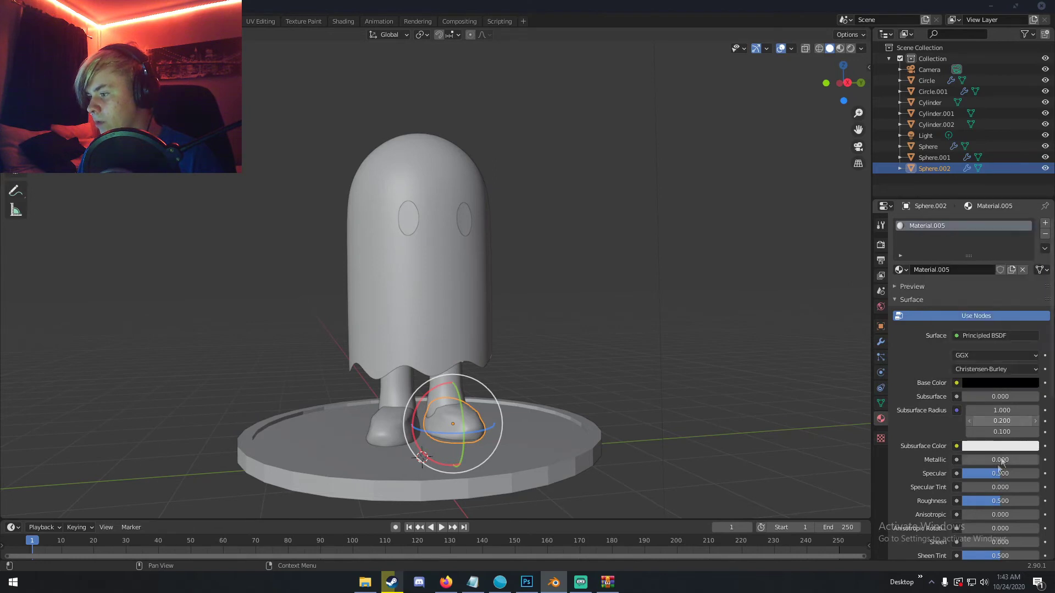
{"action": "left_click_drag", "start_coordinate": [1001, 501], "coordinate": [1042, 501]}
Step: Copy the black shoe material from Sphere.002 to the other shoe
{"action": "left_click", "coordinate": [394, 424], "text": "shift"}
{"action": "left_click", "coordinate": [470, 425], "text": "shift"}
{"action": "left_click", "coordinate": [1044, 248]}
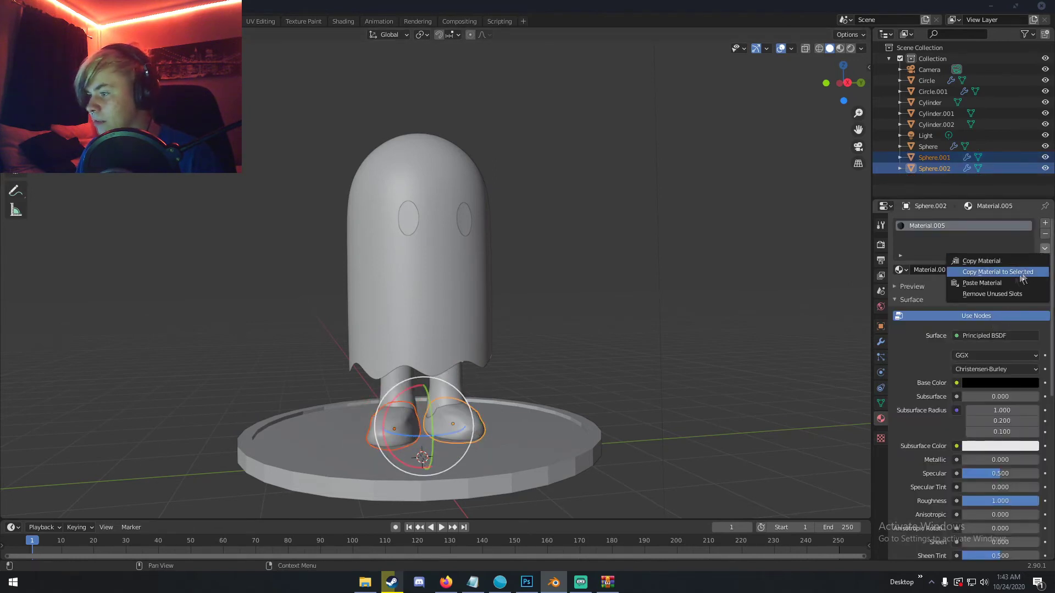
{"action": "left_click", "coordinate": [1022, 273]}
Step: Give the Cylinder.001 leg a new material with a tan base color and roughness 1.000
{"action": "scroll", "coordinate": [598, 388], "scroll_direction": "up", "scroll_amount": 3}
{"action": "left_click", "coordinate": [471, 429]}
{"action": "left_click", "coordinate": [975, 269]}
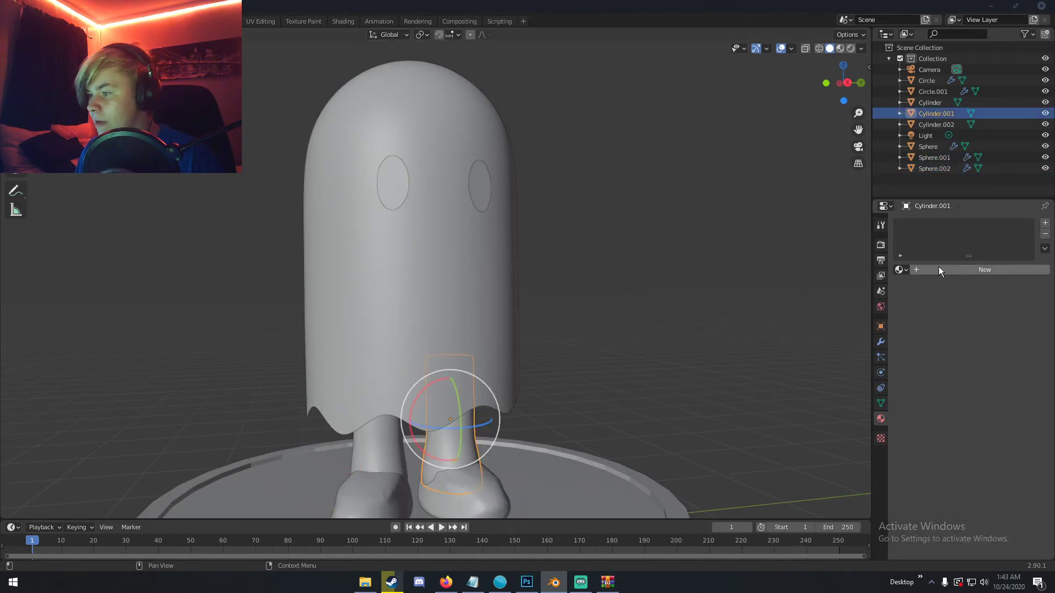
{"action": "left_click", "coordinate": [973, 385]}
{"action": "left_click_drag", "start_coordinate": [977, 278], "coordinate": [973, 273]}
{"action": "left_click_drag", "start_coordinate": [1027, 245], "coordinate": [1029, 256]}
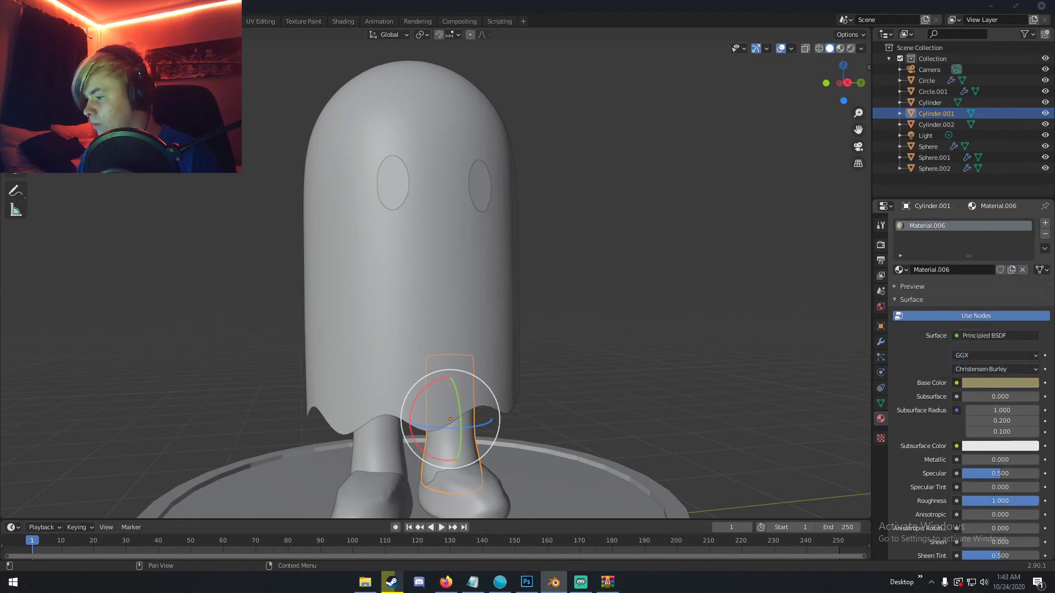
Step: Copy the tan material from the Cylinder.001 leg to the other leg and deselect everything
{"action": "left_click", "coordinate": [375, 453]}
{"action": "left_click", "coordinate": [464, 439], "text": "shift"}
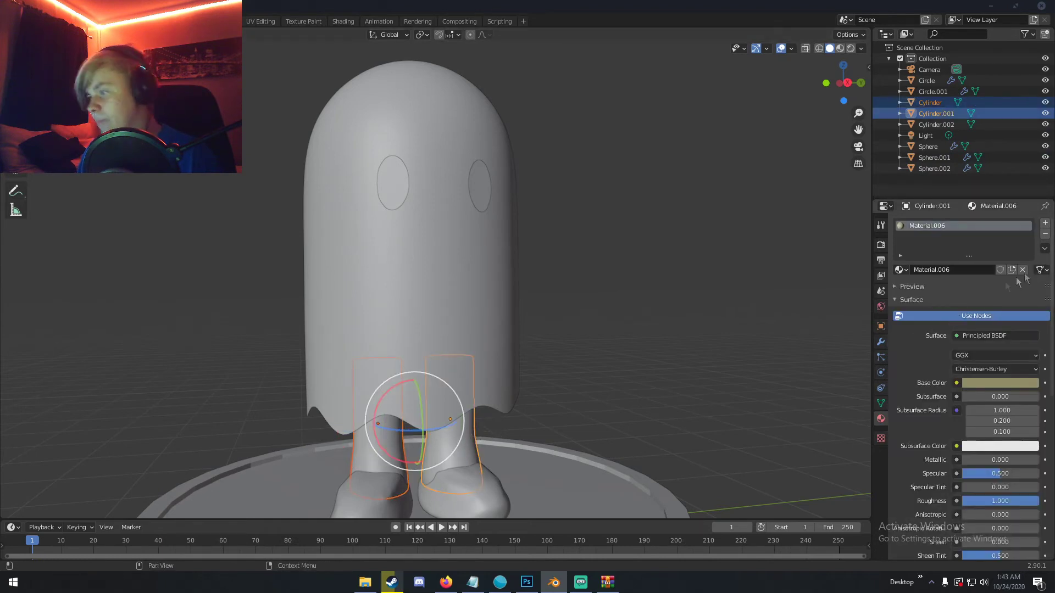
{"action": "left_click", "coordinate": [1045, 248]}
{"action": "left_click", "coordinate": [934, 281]}
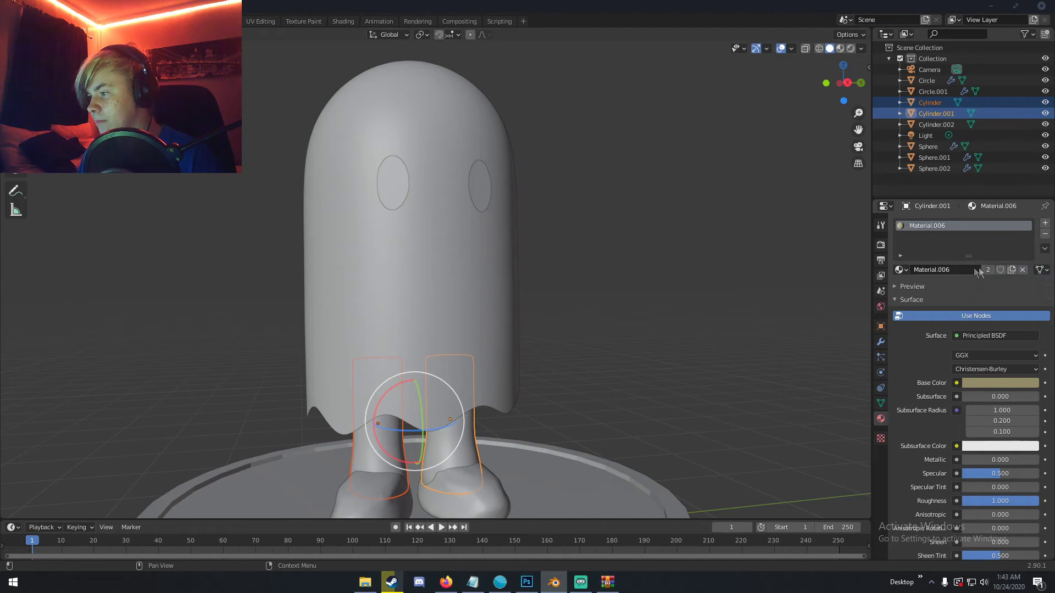
{"action": "key", "text": "a"}
{"action": "key", "text": "alt+a"}
Step: Add a point light and move it up into the middle of the ghost's body
{"action": "scroll", "coordinate": [514, 327], "scroll_direction": "down", "scroll_amount": 6}
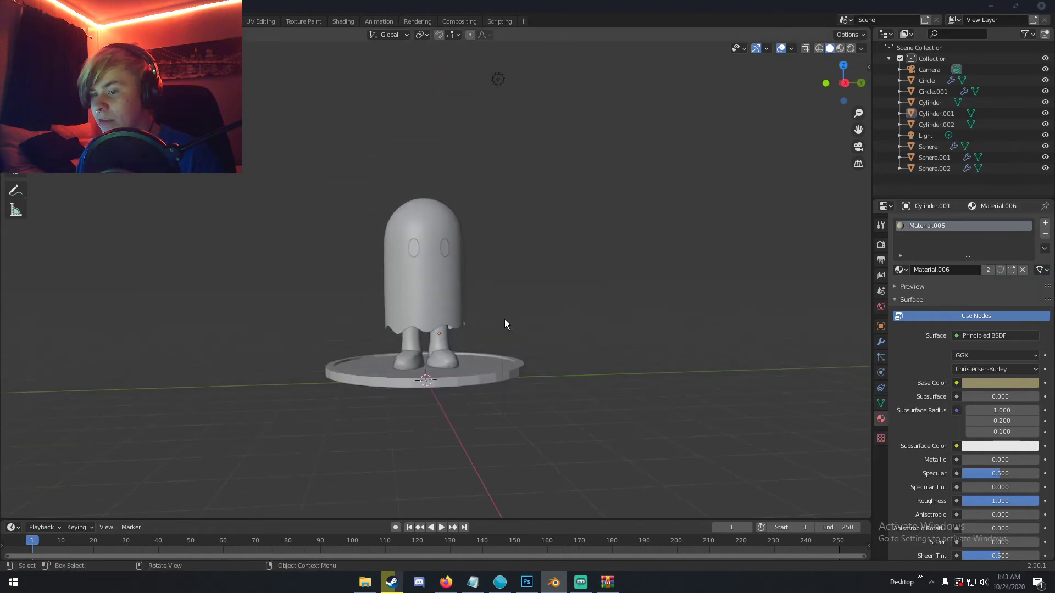
{"action": "key", "text": "shift+a"}
{"action": "mouse_move", "coordinate": [505, 317]}
{"action": "mouse_move", "coordinate": [471, 449]}
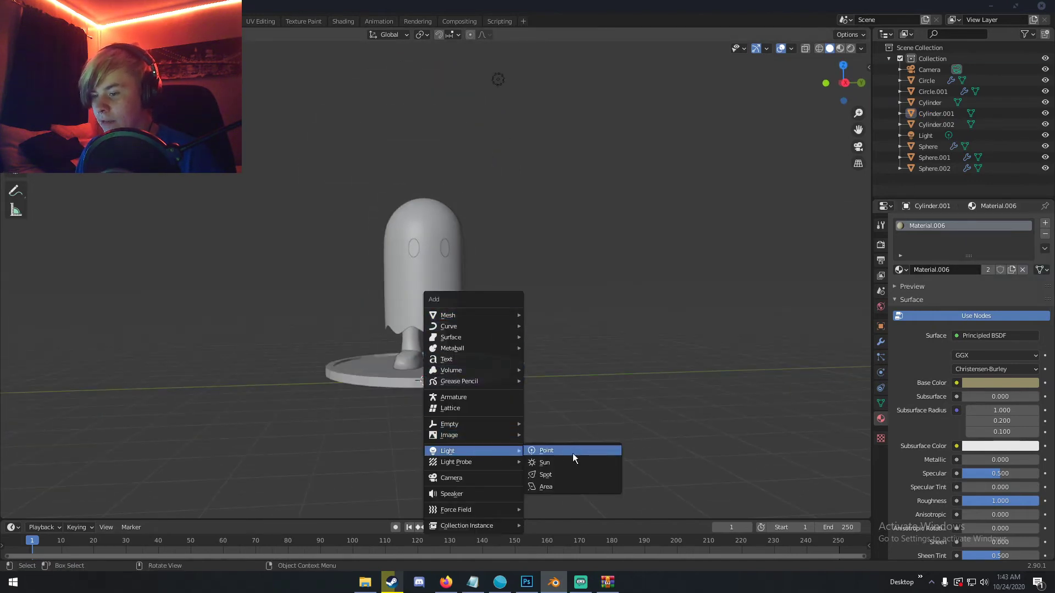
{"action": "left_click", "coordinate": [565, 447]}
{"action": "key", "text": "g"}
{"action": "left_click", "coordinate": [539, 318]}
{"action": "middle_click_drag", "start_coordinate": [540, 319], "coordinate": [651, 297]}
{"action": "key", "text": "g"}
{"action": "left_click", "coordinate": [653, 279]}
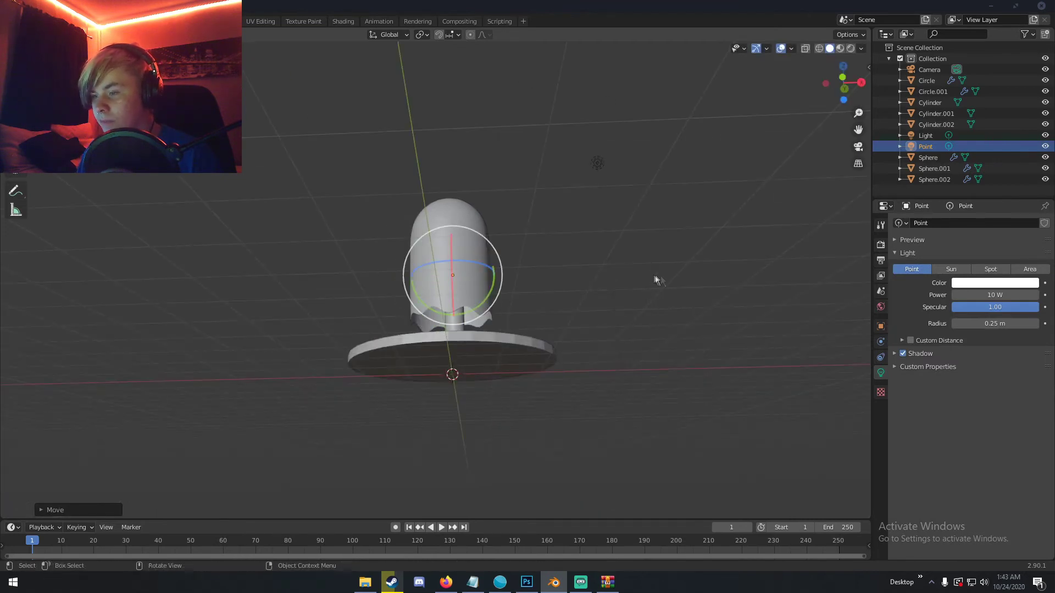
Step: Set the point light's color to pale green (H 0.364, S 0.265, V 1.000)
{"action": "left_click", "coordinate": [984, 282]}
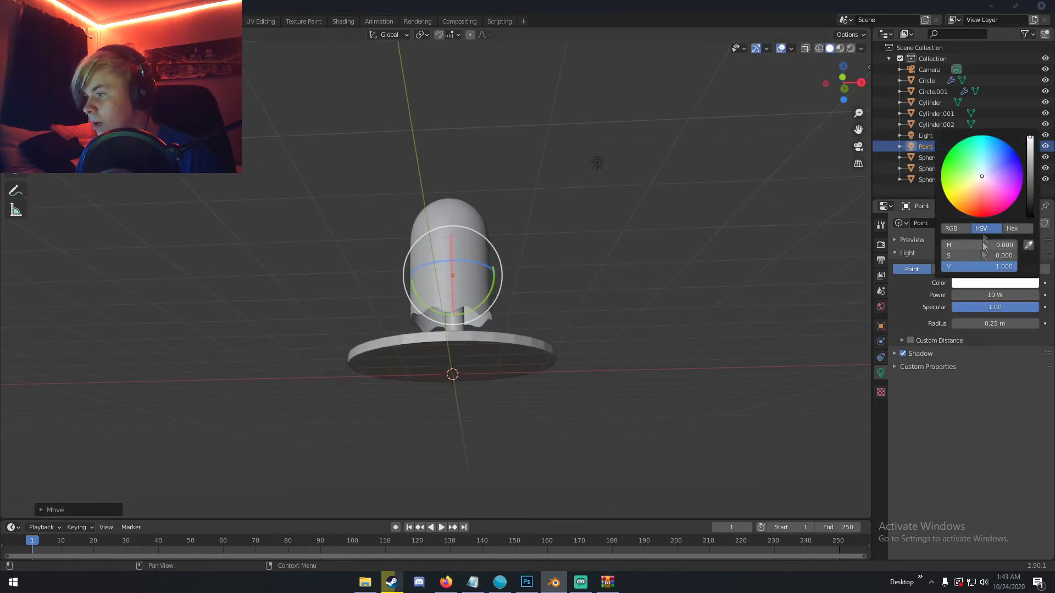
{"action": "left_click", "coordinate": [973, 169]}
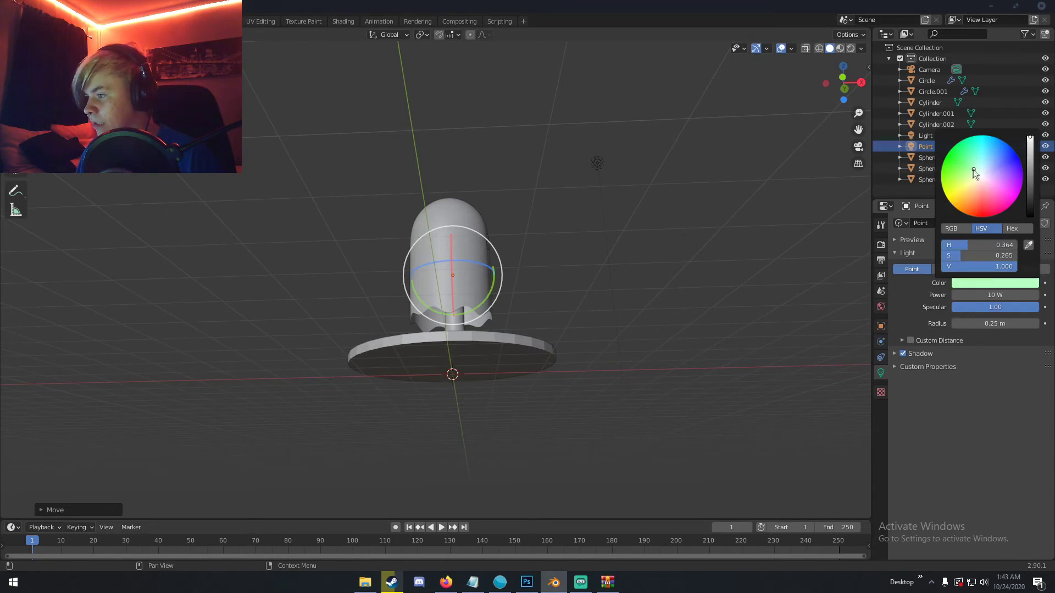
Step: Set the world background color to black and delete the original light above the ghost
{"action": "middle_click_drag", "start_coordinate": [780, 264], "coordinate": [865, 318]}
{"action": "left_click", "coordinate": [881, 305]}
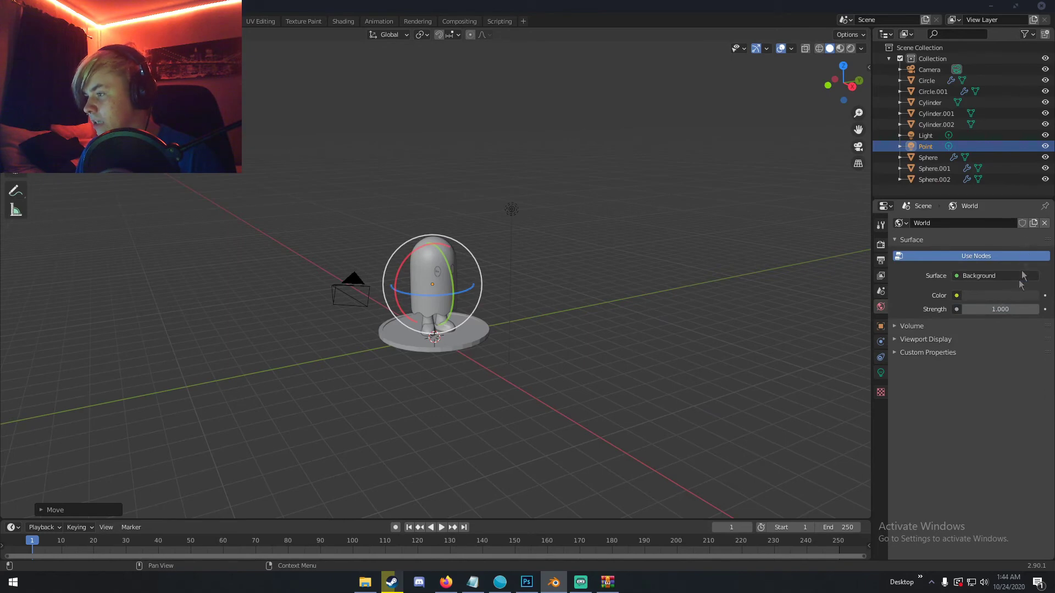
{"action": "left_click", "coordinate": [1010, 297]}
{"action": "left_click", "coordinate": [1029, 218]}
{"action": "left_click", "coordinate": [510, 215]}
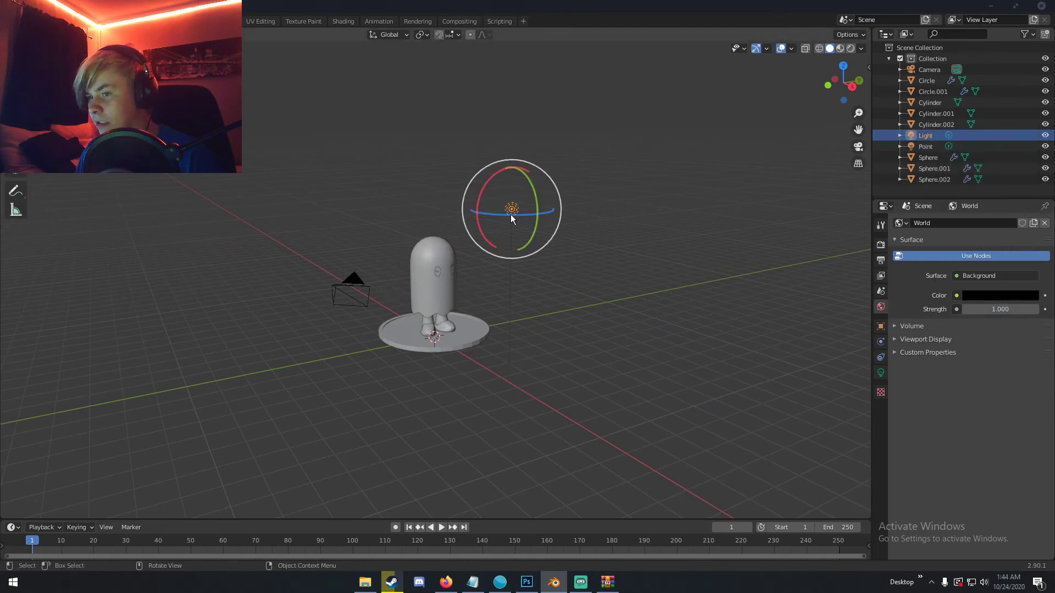
{"action": "key", "text": "Delete"}
Step: Set the render engine to Cycles with GPU Compute as the device
{"action": "left_click", "coordinate": [881, 245]}
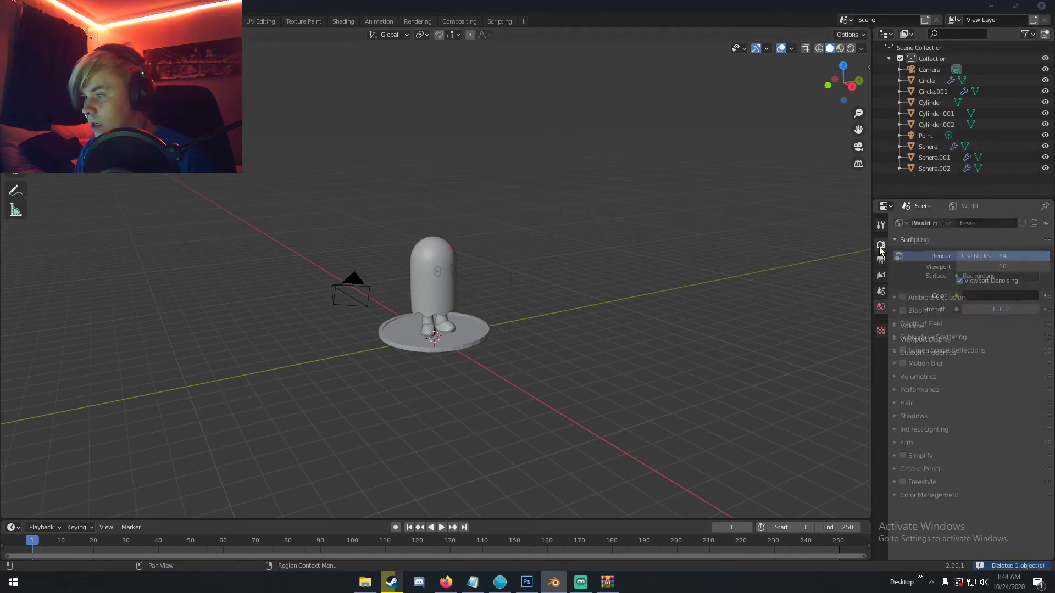
{"action": "left_click", "coordinate": [976, 225]}
{"action": "left_click", "coordinate": [978, 259]}
{"action": "left_click", "coordinate": [978, 251]}
{"action": "left_click", "coordinate": [978, 274]}
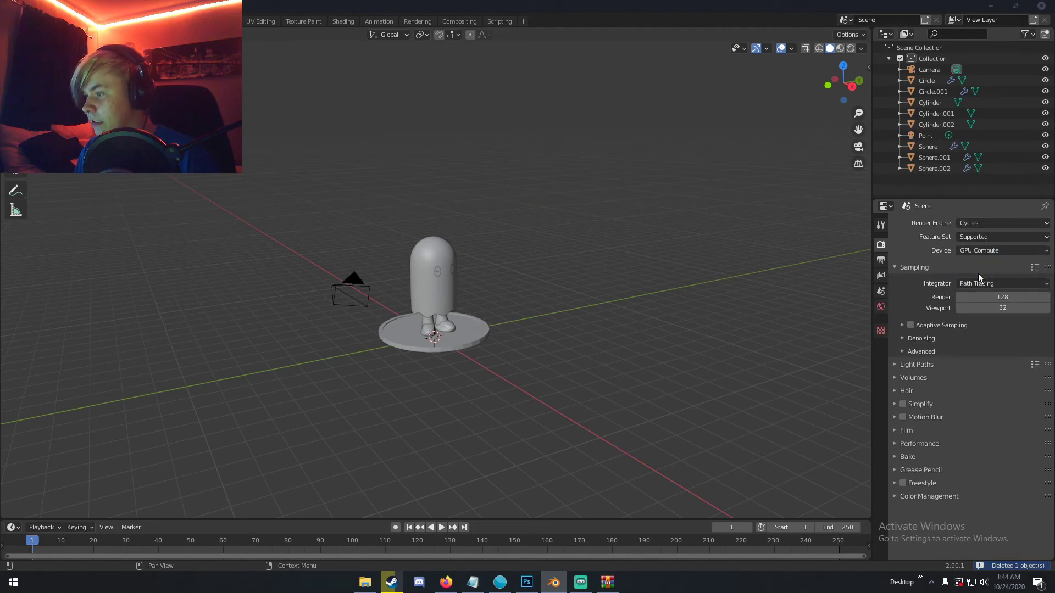
Step: Switch the viewport to Rendered shading and examine the lighting on the ghost and disc
{"action": "key", "text": "z"}
{"action": "mouse_move", "coordinate": [553, 274]}
{"action": "middle_mouse_down"}
{"action": "mouse_move", "coordinate": [447, 250]}
{"action": "mouse_move", "coordinate": [503, 257]}
{"action": "middle_mouse_up"}
{"action": "left_click", "coordinate": [521, 198]}
{"action": "scroll", "coordinate": [493, 246], "scroll_direction": "up", "scroll_amount": 2}
{"action": "scroll", "coordinate": [467, 262], "scroll_direction": "up", "scroll_amount": 3}
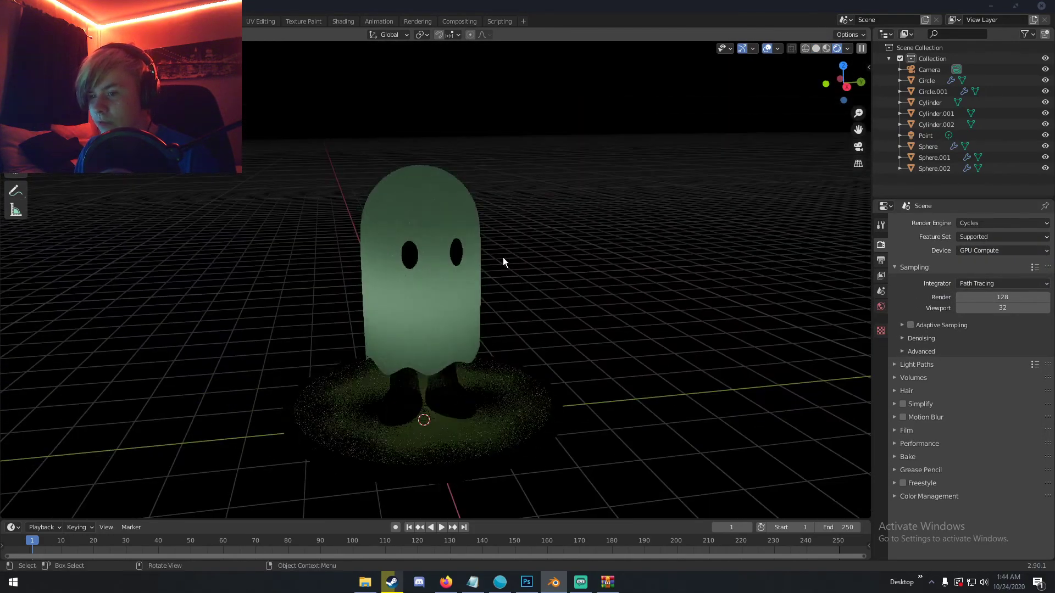
{"action": "scroll", "coordinate": [505, 262], "scroll_direction": "down", "scroll_amount": 2}
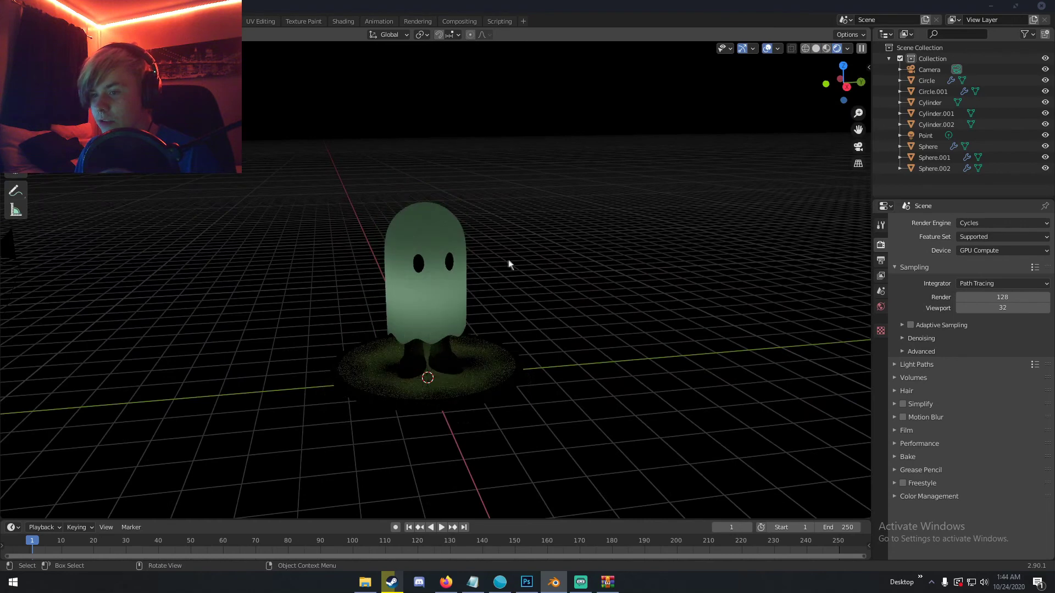
Step: View the rendered ghost without viewport overlays, then restore the overlays and Solid shading
{"action": "left_click", "coordinate": [766, 48]}
{"action": "middle_click_drag", "start_coordinate": [553, 263], "coordinate": [569, 233]}
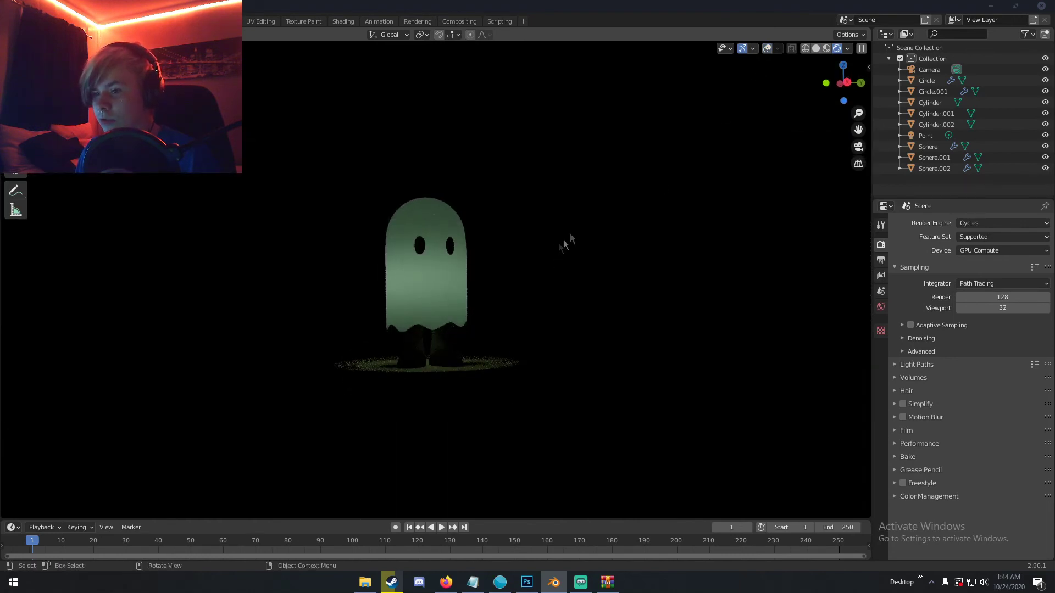
{"action": "left_click", "coordinate": [764, 49]}
{"action": "key", "text": "z"}
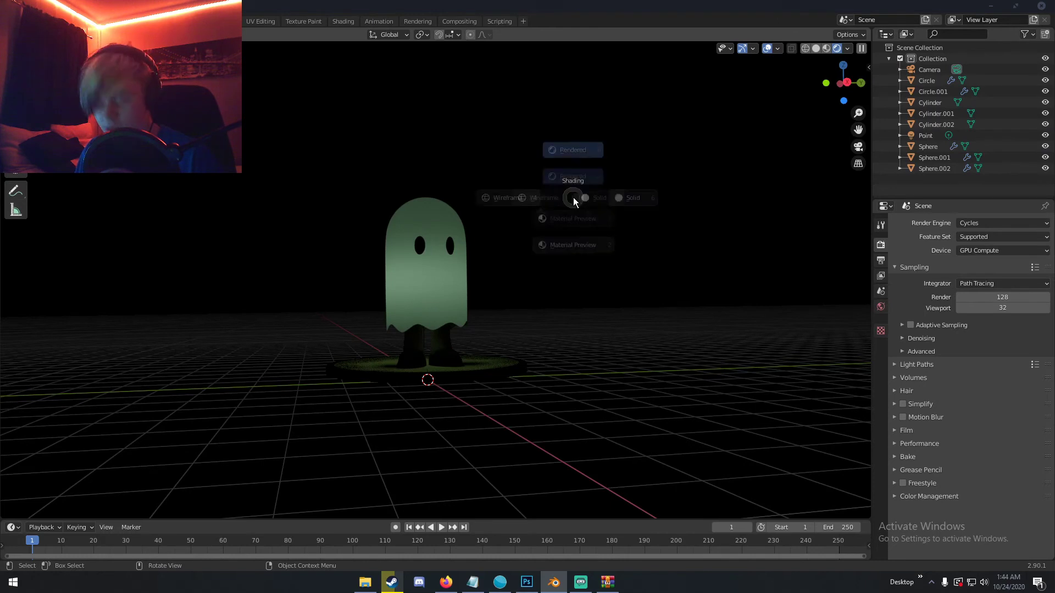
{"action": "left_click", "coordinate": [634, 197]}
Step: Add a mesh cylinder and move it beside the ghost, clear of the disc base
{"action": "key", "text": "shift+a"}
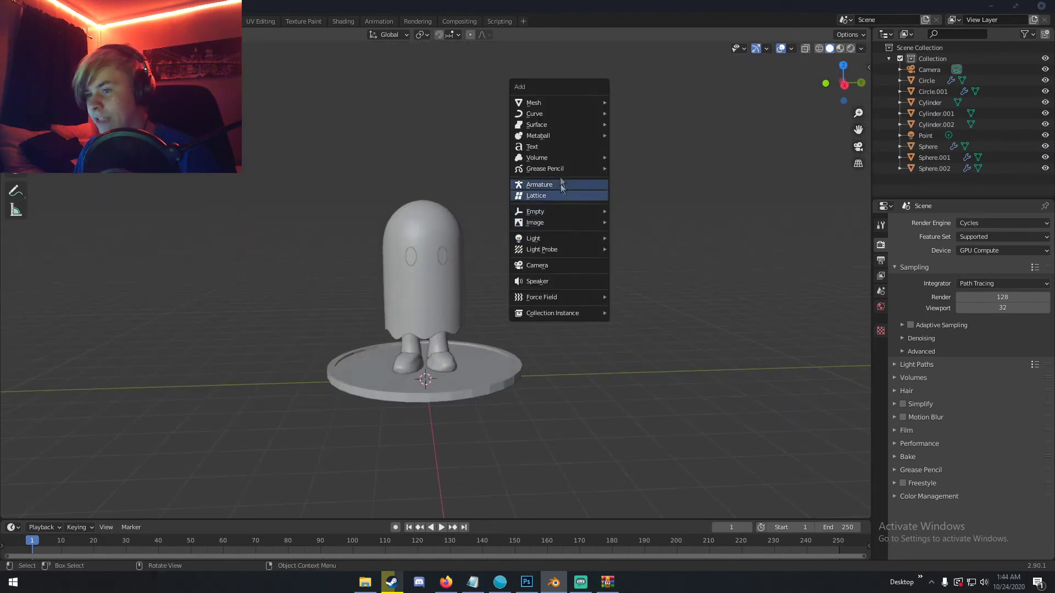
{"action": "mouse_move", "coordinate": [559, 160]}
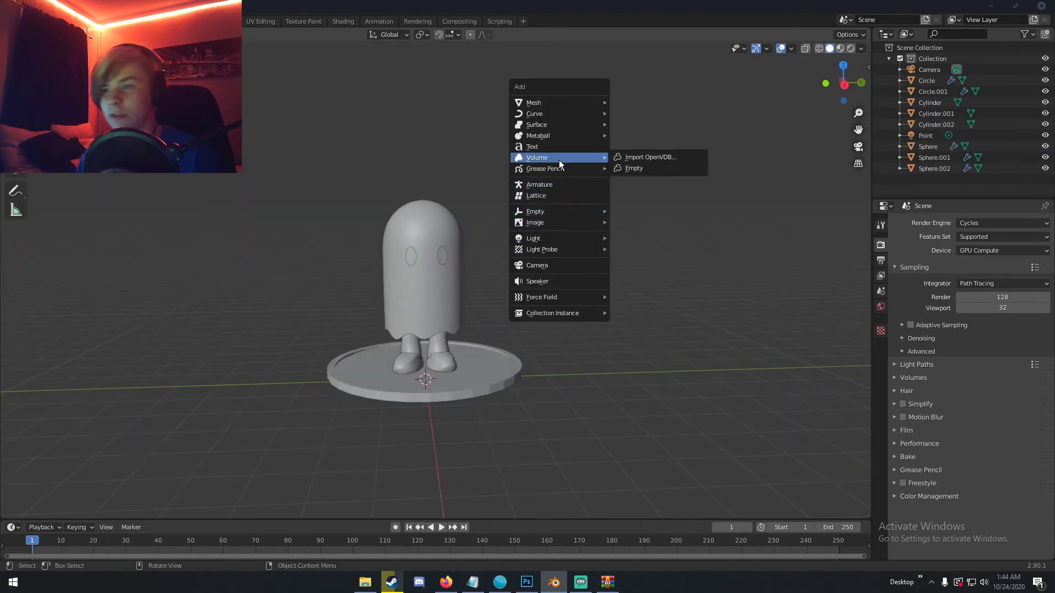
{"action": "mouse_move", "coordinate": [555, 102]}
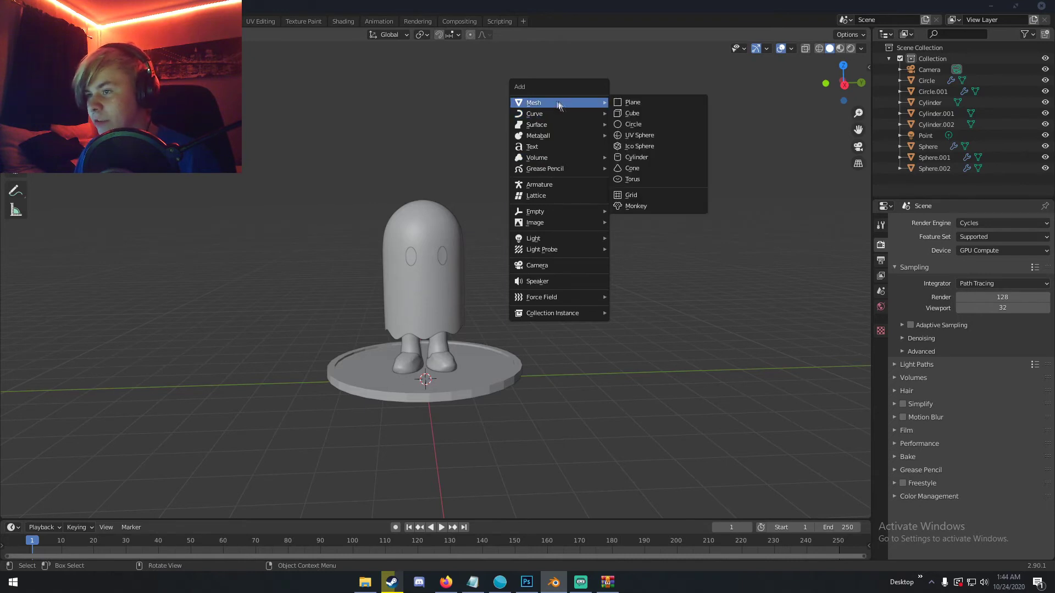
{"action": "left_click", "coordinate": [639, 160]}
{"action": "middle_click_drag", "start_coordinate": [495, 267], "coordinate": [529, 270]}
{"action": "key", "text": "g"}
{"action": "left_click", "coordinate": [662, 166]}
{"action": "middle_click_drag", "start_coordinate": [661, 166], "coordinate": [605, 247]}
{"action": "scroll", "coordinate": [615, 220], "scroll_direction": "up", "scroll_amount": 2}
Step: Cut two edge loops around the new cylinder, one just below its top edge and one just above its bottom edge
{"action": "key", "text": "Tab"}
{"action": "key", "text": "ctrl+r"}
{"action": "left_click", "coordinate": [607, 250]}
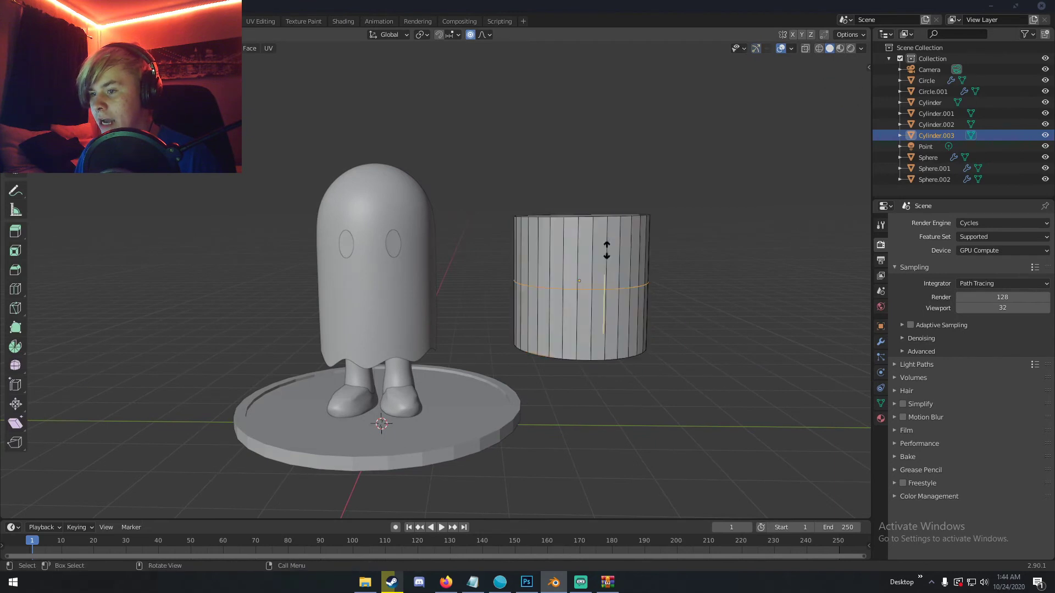
{"action": "left_click", "coordinate": [608, 194]}
{"action": "key", "text": "ctrl+r"}
{"action": "left_click", "coordinate": [610, 298]}
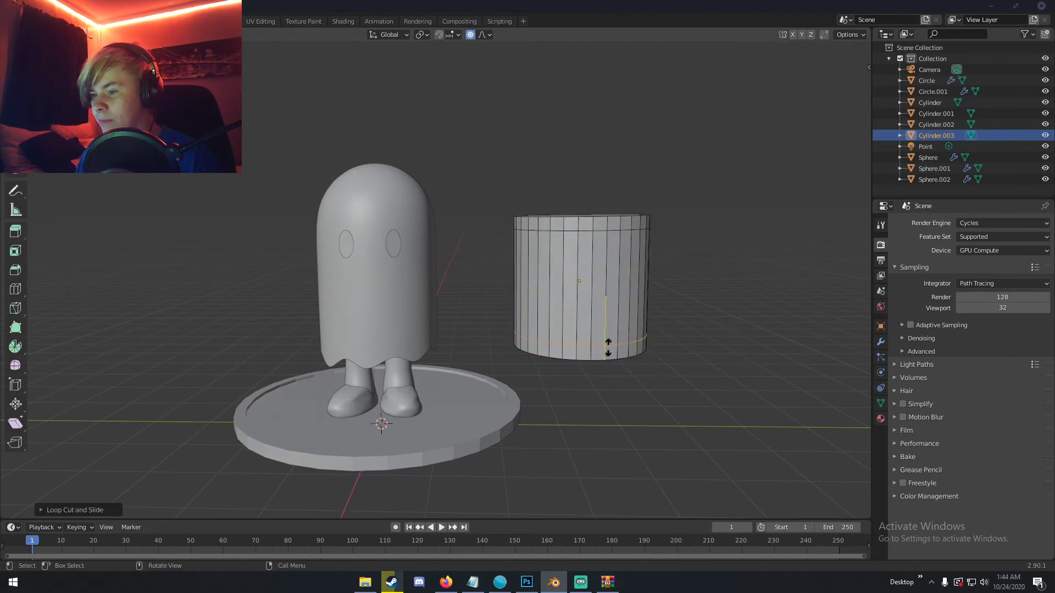
{"action": "left_click", "coordinate": [607, 351]}
Step: Scale the narrow ring of faces at the cylinder's top outward to form a protruding rim
{"action": "key", "text": "alt+a"}
{"action": "left_click", "coordinate": [586, 223], "text": "alt"}
{"action": "key", "text": "alt+a"}
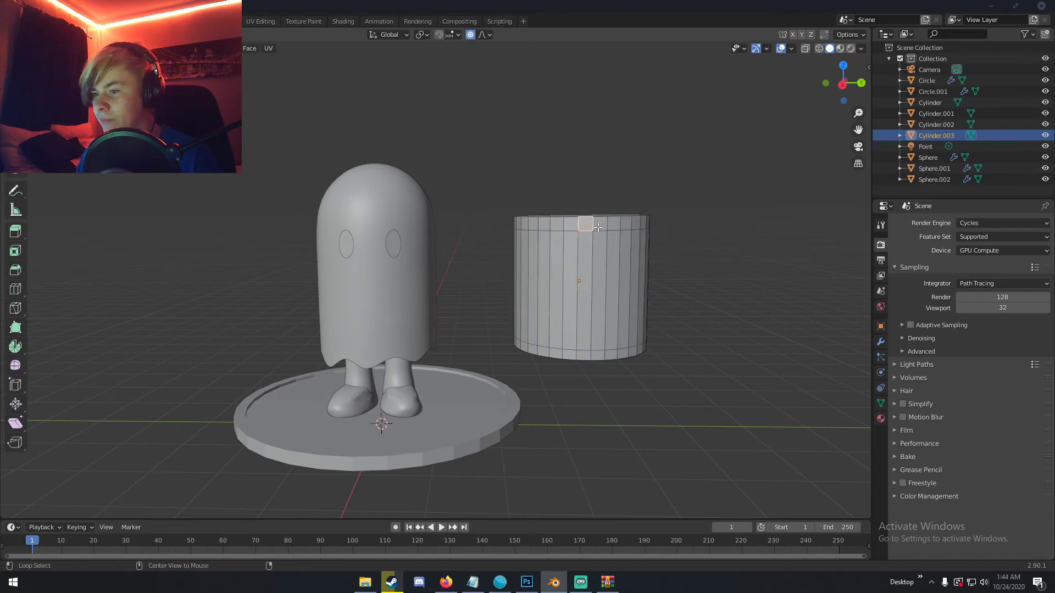
{"action": "left_click", "coordinate": [597, 225], "text": "alt"}
{"action": "middle_click_drag", "start_coordinate": [596, 225], "coordinate": [599, 227]}
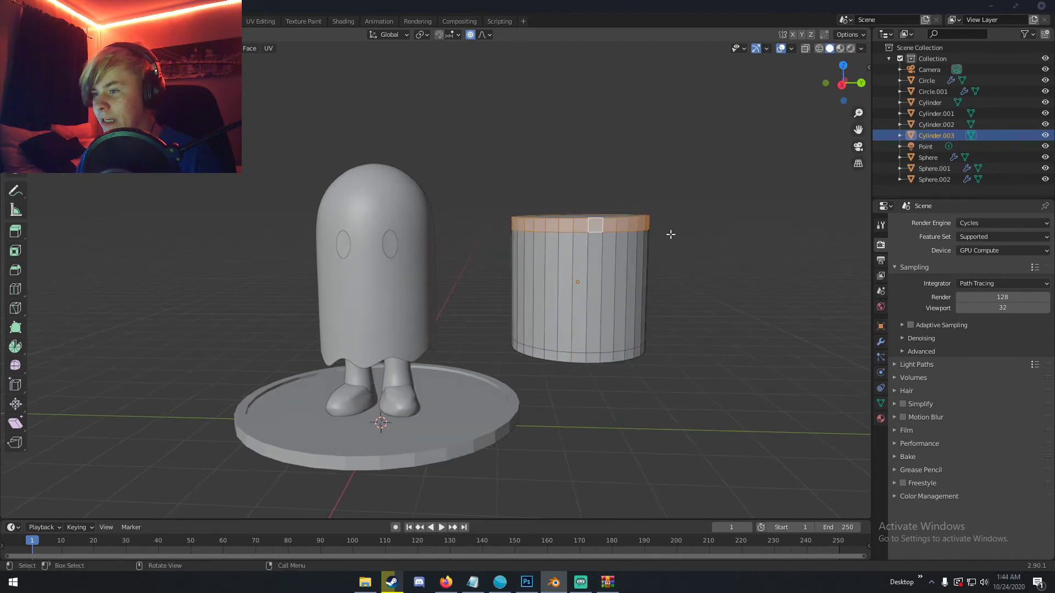
{"action": "key", "text": "s"}
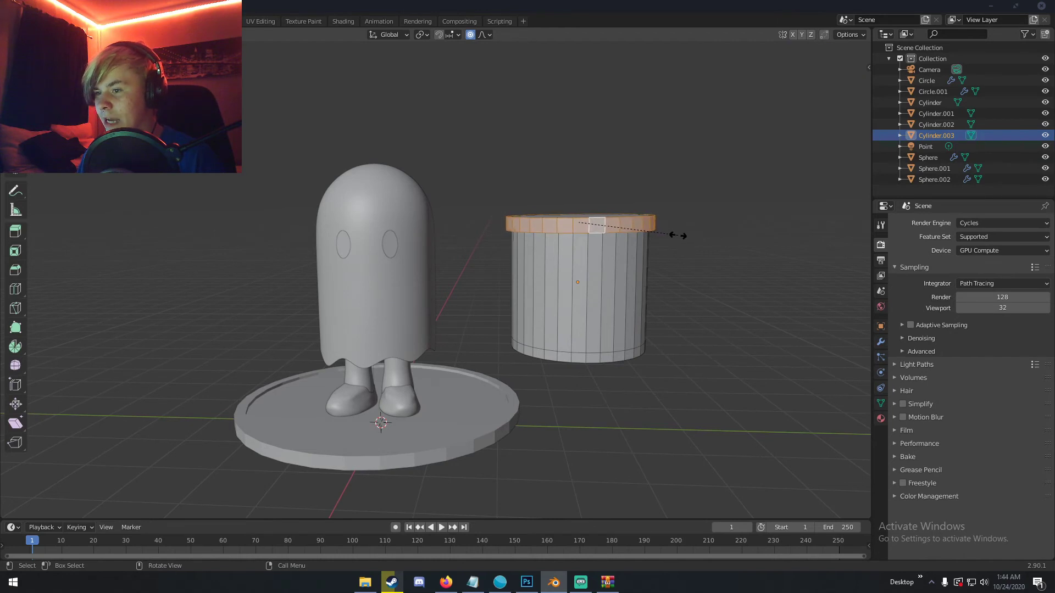
{"action": "left_click", "coordinate": [678, 235]}
Step: Inset and extrude the cylinder's top face repeatedly to build a stepped lid of three progressively smaller tiers
{"action": "middle_click_drag", "start_coordinate": [678, 235], "coordinate": [666, 259]}
{"action": "left_click", "coordinate": [609, 249]}
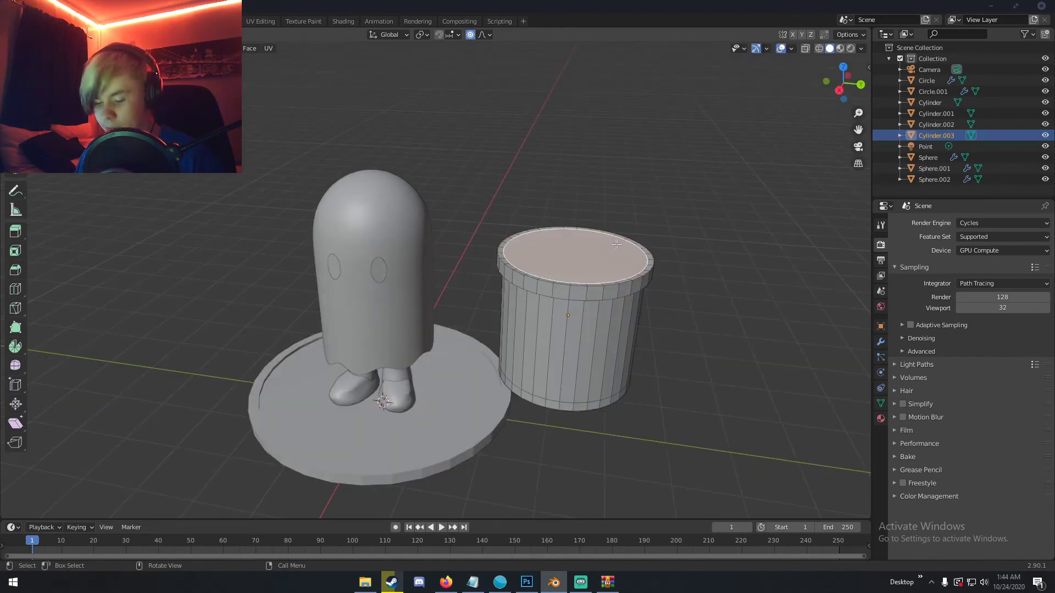
{"action": "key", "text": "i"}
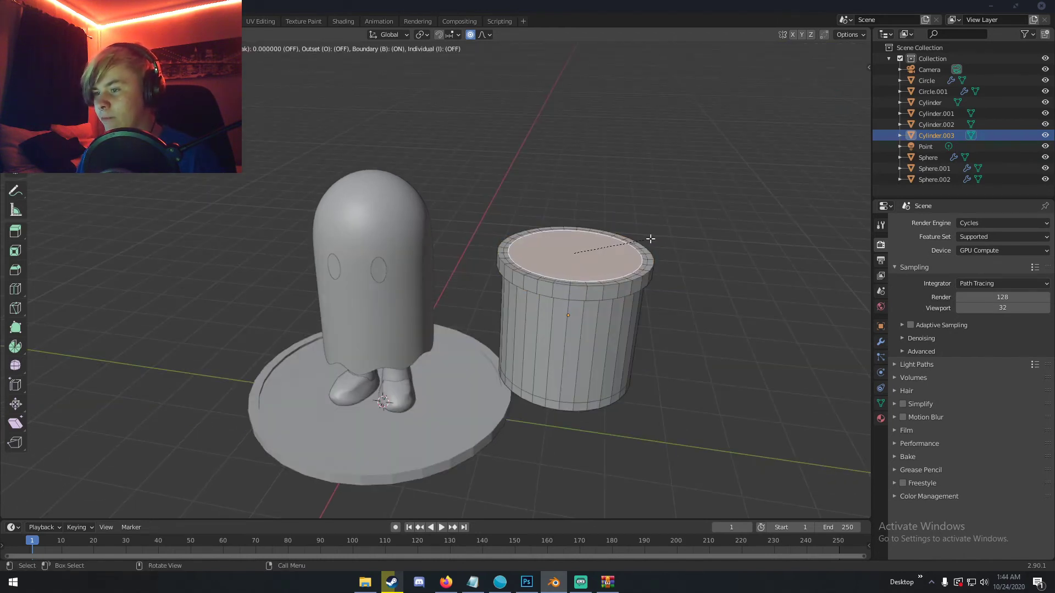
{"action": "left_click", "coordinate": [650, 238]}
{"action": "key", "text": "e"}
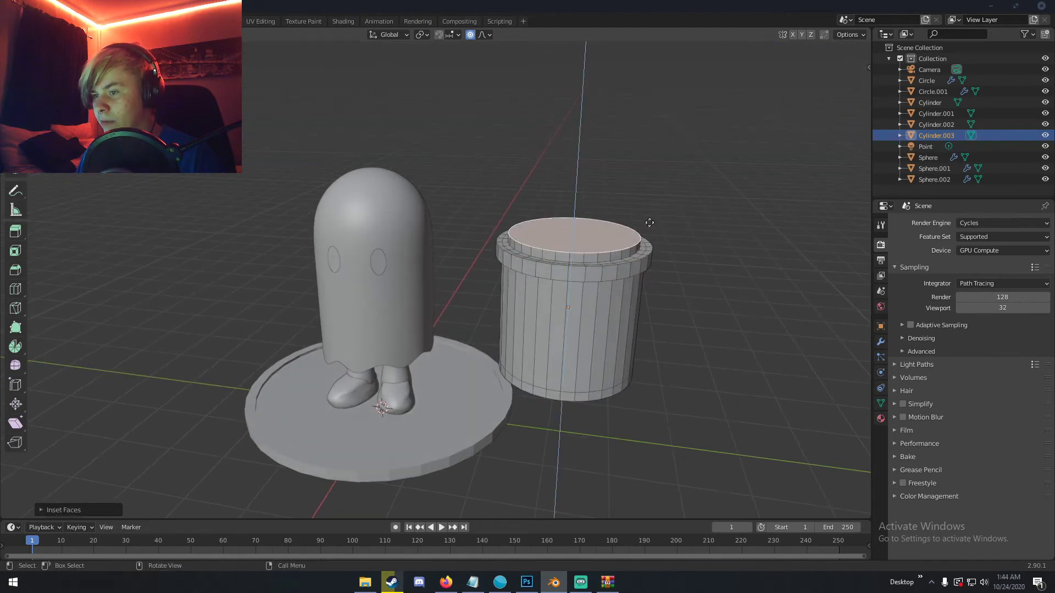
{"action": "left_click", "coordinate": [650, 222]}
{"action": "key", "text": "i"}
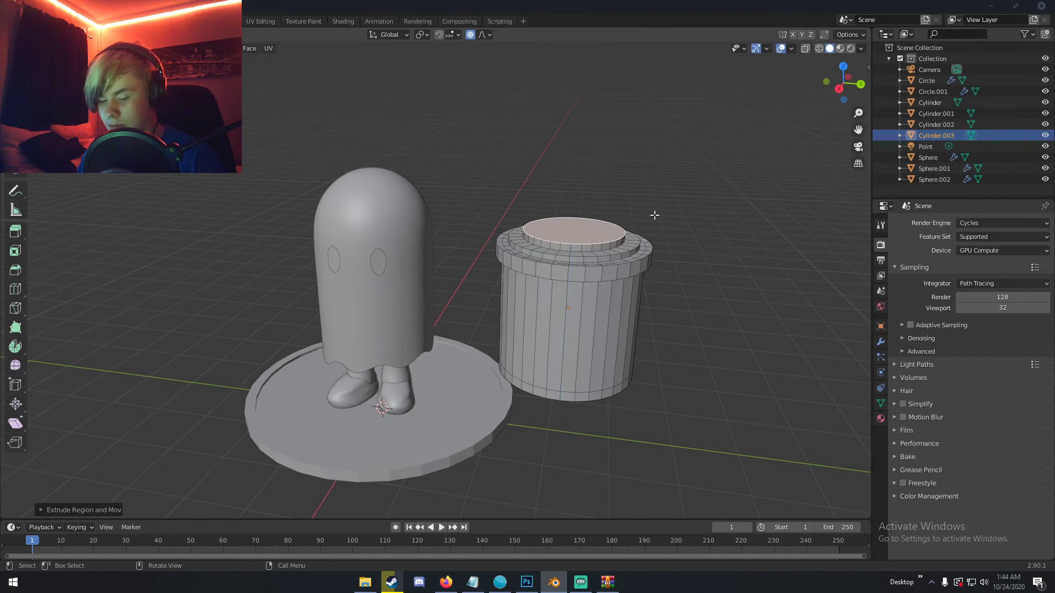
{"action": "left_click", "coordinate": [639, 214]}
{"action": "key", "text": "e"}
{"action": "left_click", "coordinate": [637, 205]}
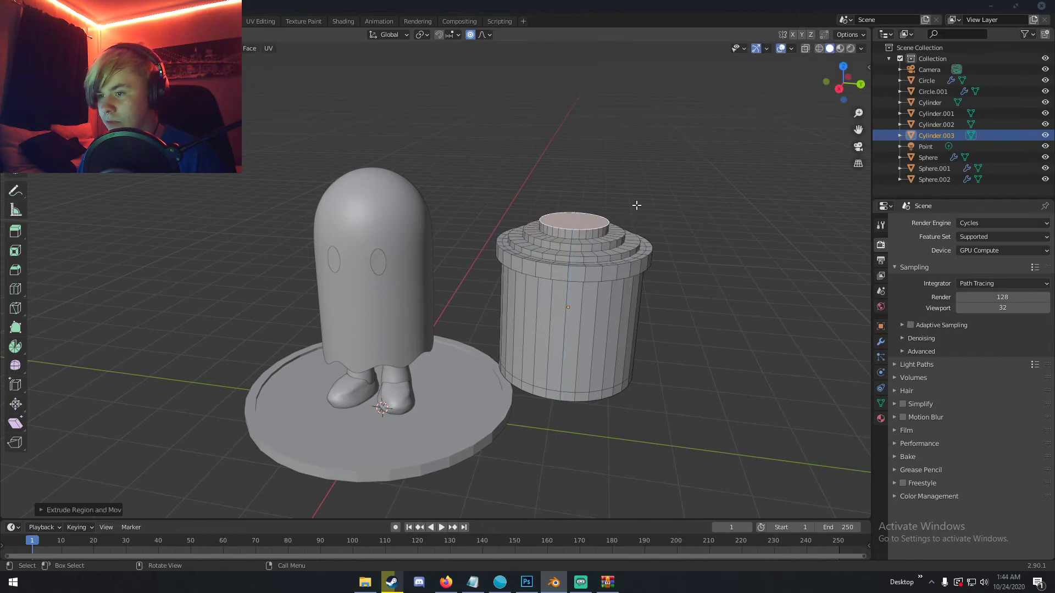
Step: Scale the narrow ring of faces at the cylinder's bottom outward to form a protruding base rim
{"action": "middle_click_drag", "start_coordinate": [636, 205], "coordinate": [638, 178]}
{"action": "middle_click_drag", "start_coordinate": [606, 301], "coordinate": [579, 315]}
{"action": "left_click", "coordinate": [580, 316], "text": "alt"}
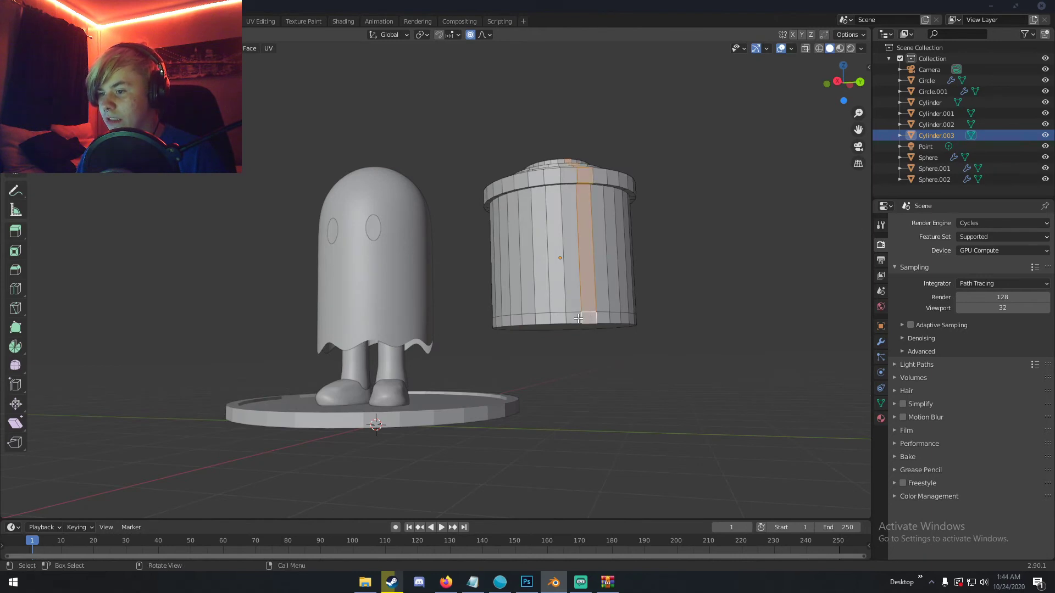
{"action": "left_click", "coordinate": [581, 319], "text": "alt"}
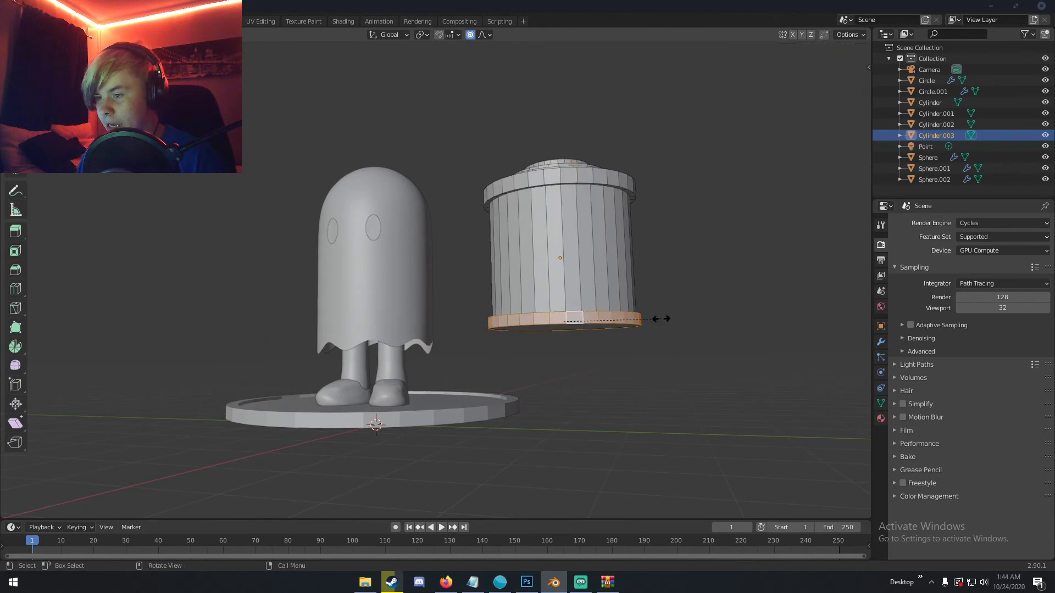
{"action": "middle_click_drag", "start_coordinate": [662, 316], "coordinate": [599, 296]}
Step: Inset the cylinder's bottom face slightly and extrude it
{"action": "left_click", "coordinate": [596, 295]}
{"action": "key", "text": "i"}
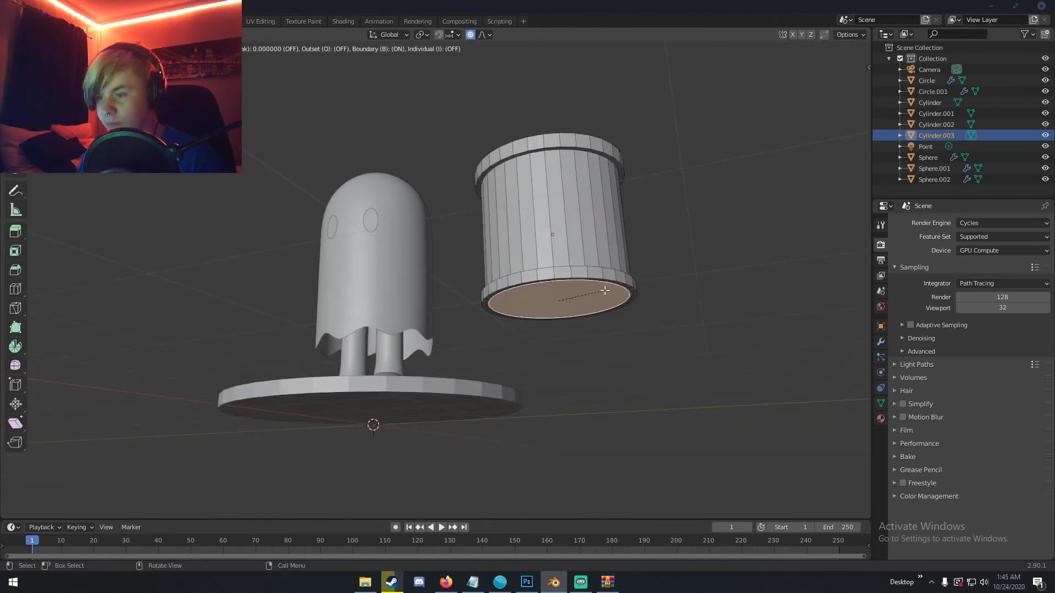
{"action": "left_click", "coordinate": [604, 293]}
{"action": "key", "text": "e"}
{"action": "left_click", "coordinate": [604, 293]}
{"action": "mouse_move", "coordinate": [605, 292]}
{"action": "middle_mouse_down"}
{"action": "mouse_move", "coordinate": [617, 321]}
{"action": "mouse_move", "coordinate": [612, 311]}
{"action": "middle_mouse_up"}
Step: Scale the finished lantern down and give it a new material with Metallic set to 1.000
{"action": "key", "text": "Tab"}
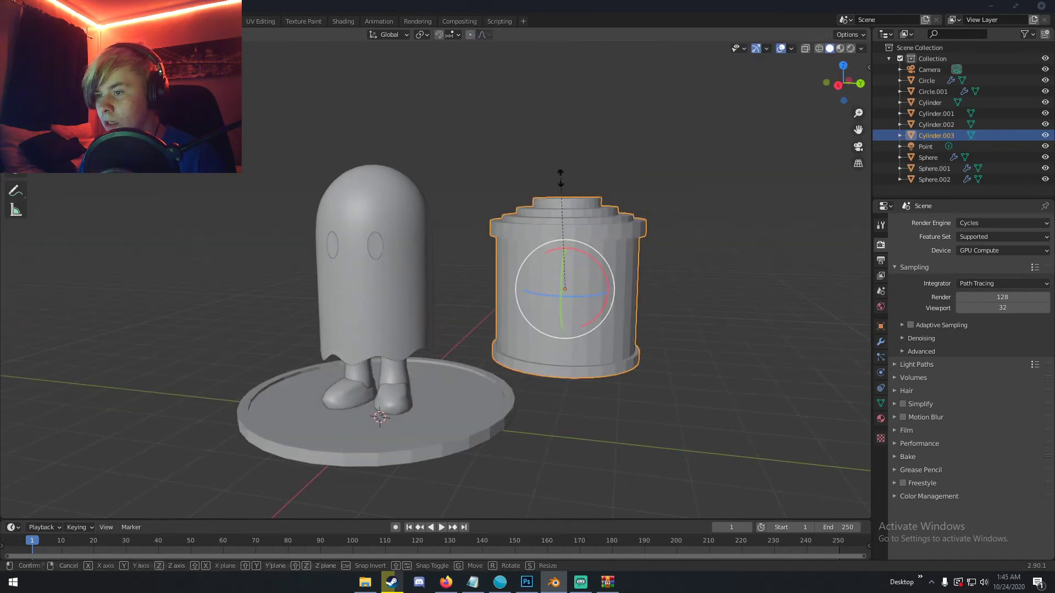
{"action": "key", "text": "s"}
{"action": "left_click", "coordinate": [564, 154]}
{"action": "key", "text": "s"}
{"action": "left_click", "coordinate": [639, 233]}
{"action": "left_click", "coordinate": [880, 419]}
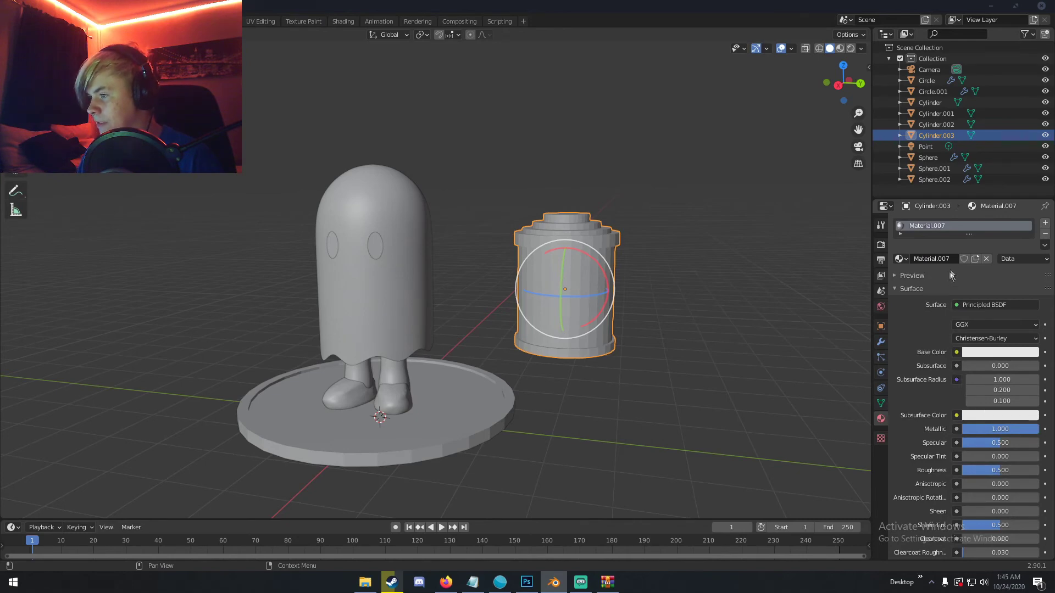
Step: Assign the lantern's side faces a second material using Glass BSDF with roughness 0.167, moved to the first slot
{"action": "key", "text": "Tab"}
{"action": "middle_click_drag", "start_coordinate": [609, 330], "coordinate": [597, 327]}
{"action": "scroll", "coordinate": [591, 320], "scroll_direction": "up", "scroll_amount": 3}
{"action": "left_click", "coordinate": [609, 283]}
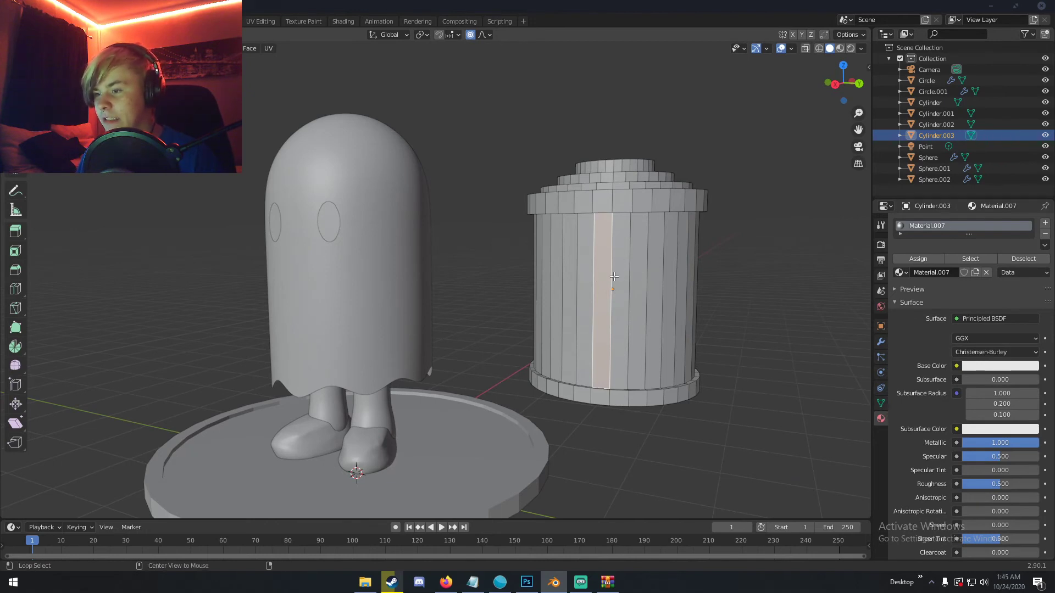
{"action": "left_click", "coordinate": [624, 274], "text": "alt"}
{"action": "left_click", "coordinate": [1045, 223]}
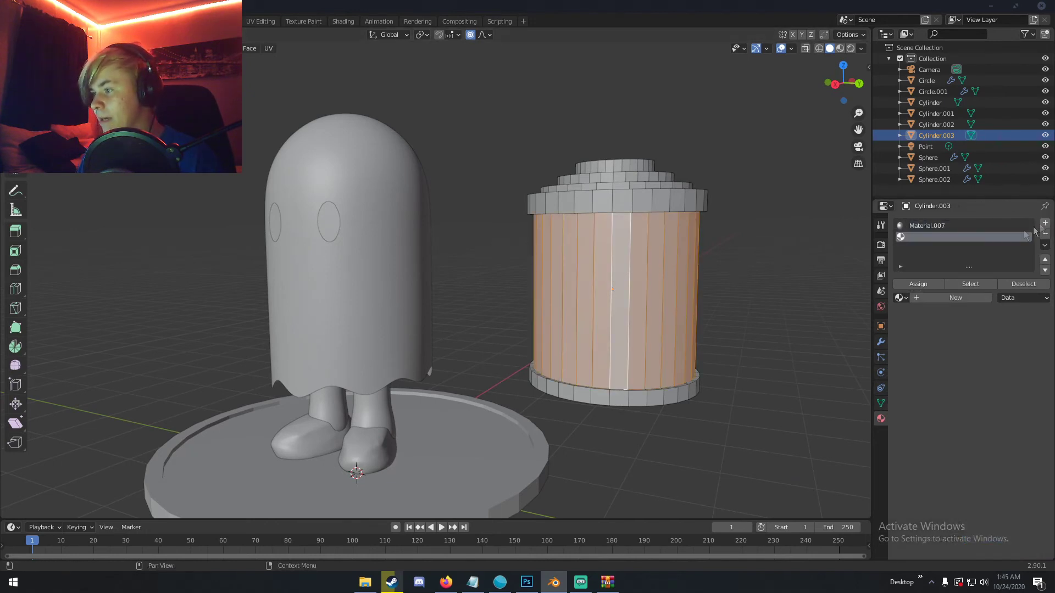
{"action": "left_click", "coordinate": [934, 297]}
{"action": "left_click", "coordinate": [989, 345]}
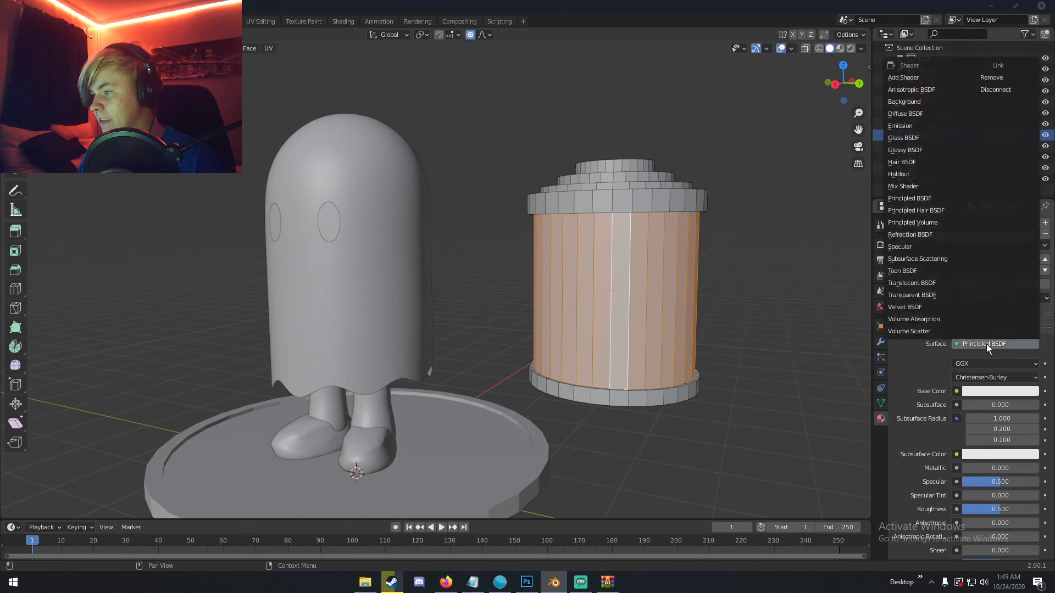
{"action": "left_click", "coordinate": [934, 139]}
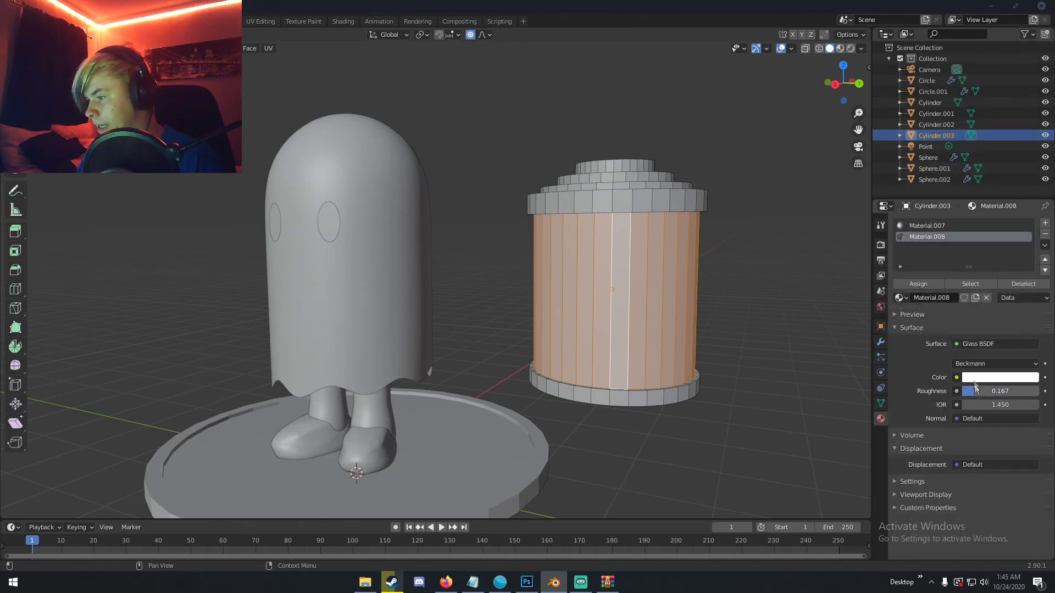
{"action": "left_click", "coordinate": [1044, 260]}
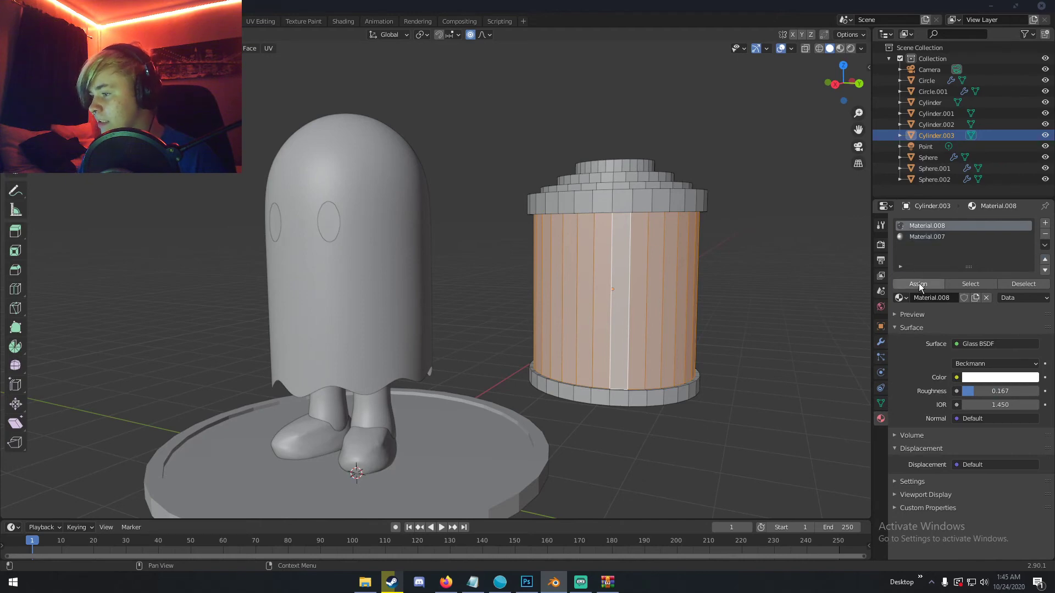
{"action": "key", "text": "Tab"}
Step: Shade the lantern smooth and add an Edge Split modifier with a 30° edge angle
{"action": "scroll", "coordinate": [692, 264], "scroll_direction": "down", "scroll_amount": 5}
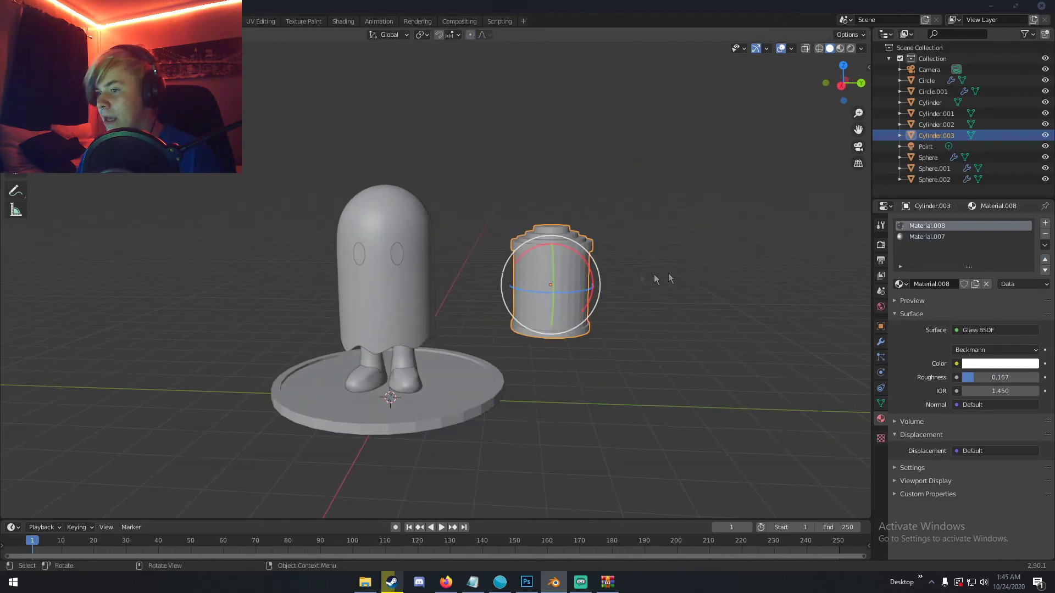
{"action": "scroll", "coordinate": [578, 254], "scroll_direction": "up", "scroll_amount": 3}
{"action": "left_click", "coordinate": [881, 342]}
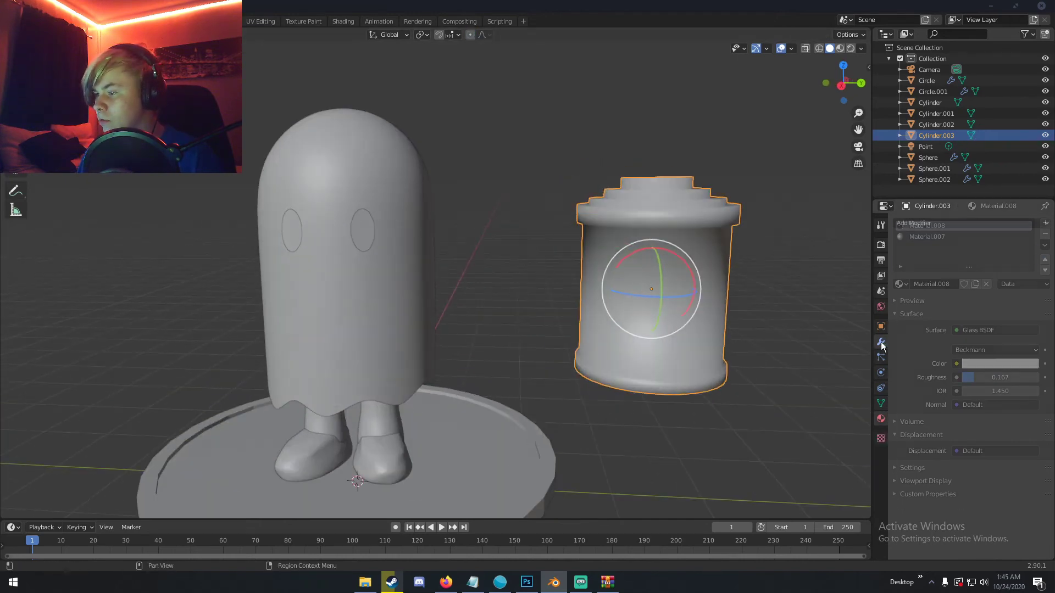
{"action": "left_click", "coordinate": [916, 223]}
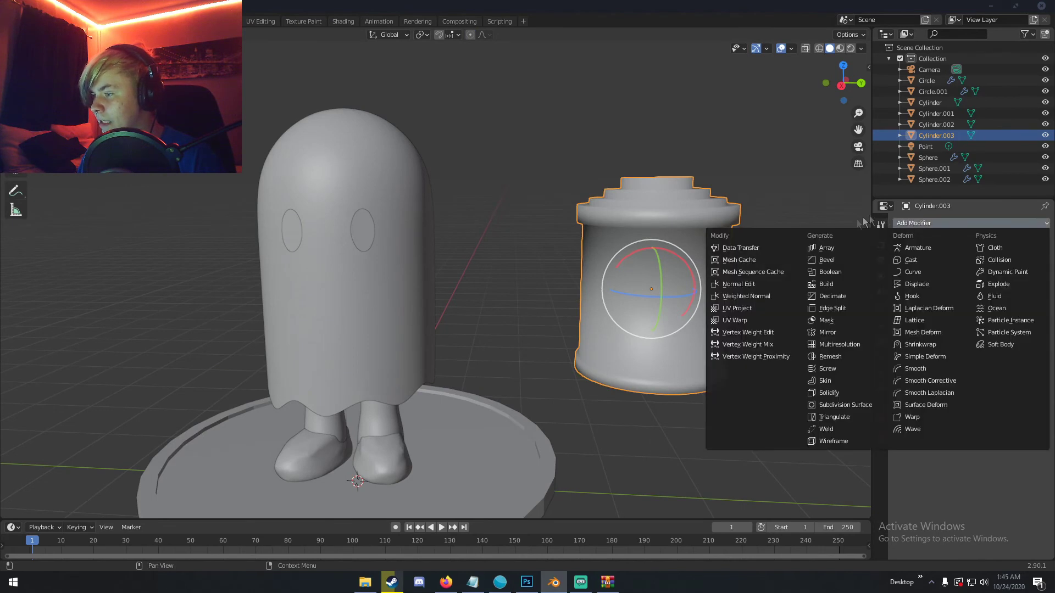
{"action": "left_click", "coordinate": [840, 308]}
{"action": "middle_click_drag", "start_coordinate": [813, 299], "coordinate": [739, 282]}
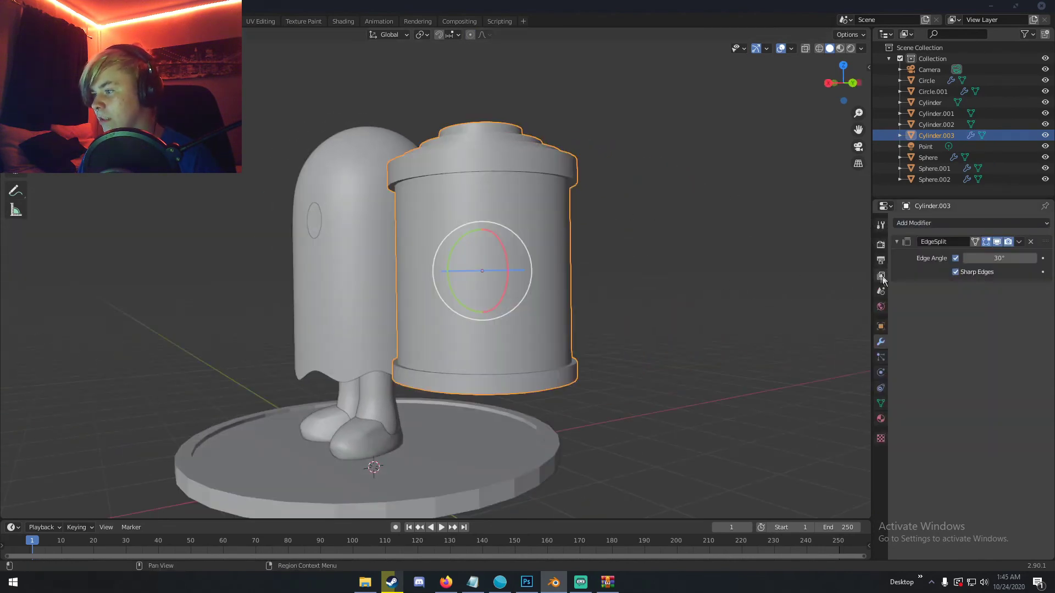
Step: Move the lantern over to the opposite side of the ghost
{"action": "scroll", "coordinate": [490, 285], "scroll_direction": "down", "scroll_amount": 6}
{"action": "middle_click_drag", "start_coordinate": [499, 308], "coordinate": [657, 282]}
{"action": "key", "text": "g"}
{"action": "left_click", "coordinate": [341, 224]}
Step: Tilt the lantern freely and reposition it beside the ghost's head
{"action": "middle_click_drag", "start_coordinate": [342, 224], "coordinate": [447, 242]}
{"action": "key", "text": "r"}
{"action": "key", "text": "r"}
{"action": "key", "text": "r"}
{"action": "key", "text": "r"}
{"action": "left_click", "coordinate": [464, 231]}
{"action": "mouse_move", "coordinate": [463, 229]}
{"action": "middle_mouse_down"}
{"action": "mouse_move", "coordinate": [411, 212]}
{"action": "mouse_move", "coordinate": [487, 194]}
{"action": "mouse_move", "coordinate": [499, 203]}
{"action": "mouse_move", "coordinate": [461, 249]}
{"action": "middle_mouse_up"}
{"action": "key", "text": "g"}
{"action": "left_click", "coordinate": [541, 183]}
Step: Add a point light and move it to the lantern beside the ghost's head
{"action": "scroll", "coordinate": [461, 269], "scroll_direction": "up", "scroll_amount": 2}
{"action": "key", "text": "a"}
{"action": "key", "text": "a"}
{"action": "key", "text": "shift+a"}
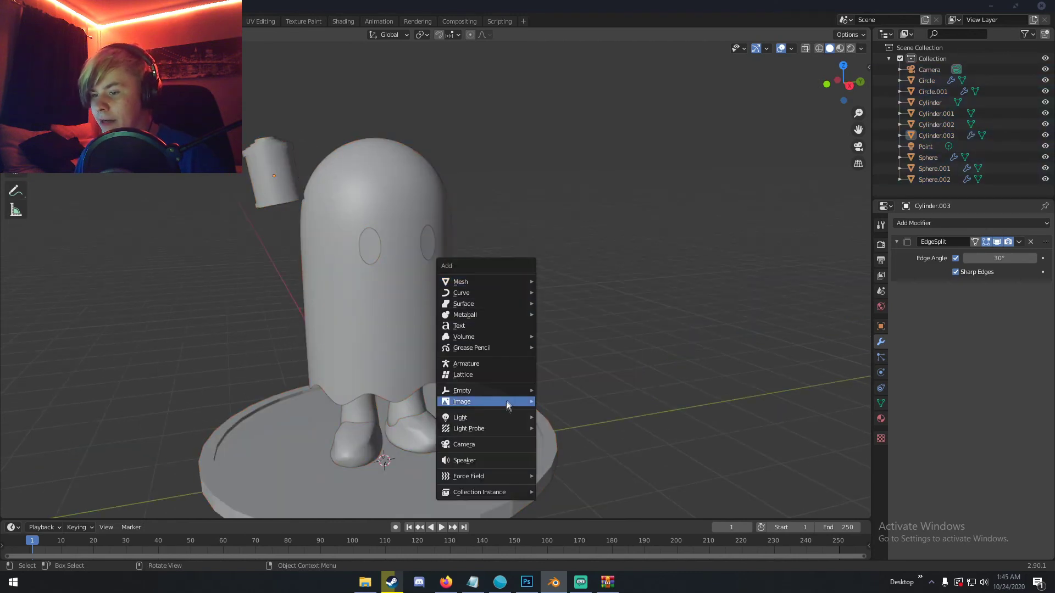
{"action": "mouse_move", "coordinate": [500, 416]}
{"action": "left_click", "coordinate": [585, 419]}
{"action": "key", "text": "g"}
{"action": "left_click", "coordinate": [454, 142]}
Step: Set the new point light's radius to 0.15 m and fit the light inside the lantern
{"action": "left_click", "coordinate": [881, 373]}
{"action": "double_click", "coordinate": [997, 309]}
{"action": "type", "text": ".15"}
{"action": "key", "text": "Return"}
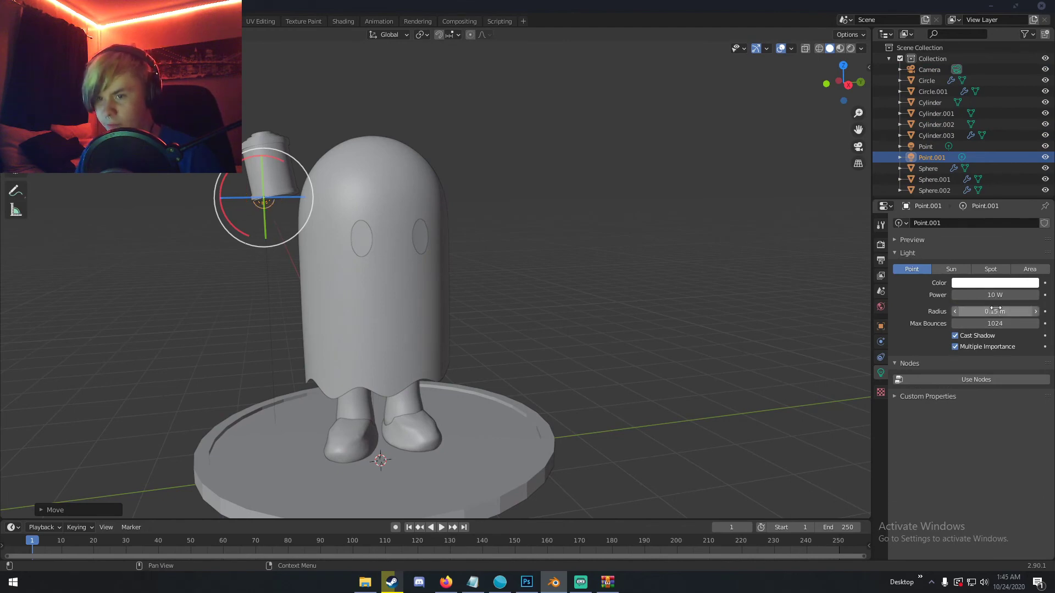
{"action": "middle_click_drag", "start_coordinate": [490, 306], "coordinate": [715, 263]}
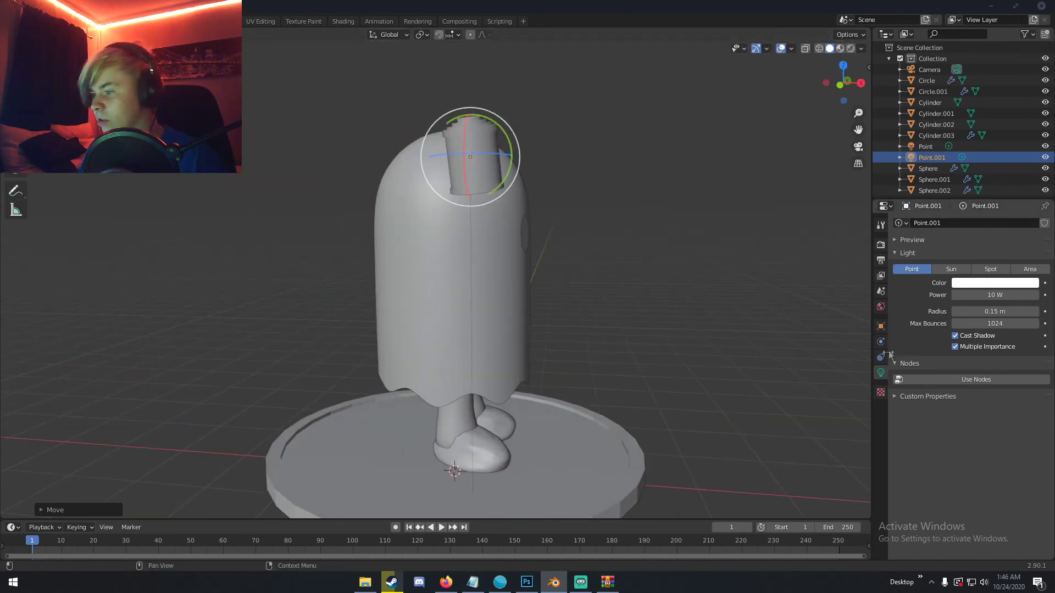
Step: Set the lantern light's color to orange with hue 0.087 and saturation 0.718, and its power to 25 W
{"action": "left_click", "coordinate": [964, 284]}
{"action": "mouse_move", "coordinate": [971, 189]}
{"action": "left_mouse_down"}
{"action": "mouse_move", "coordinate": [976, 202]}
{"action": "mouse_move", "coordinate": [964, 202]}
{"action": "left_mouse_up"}
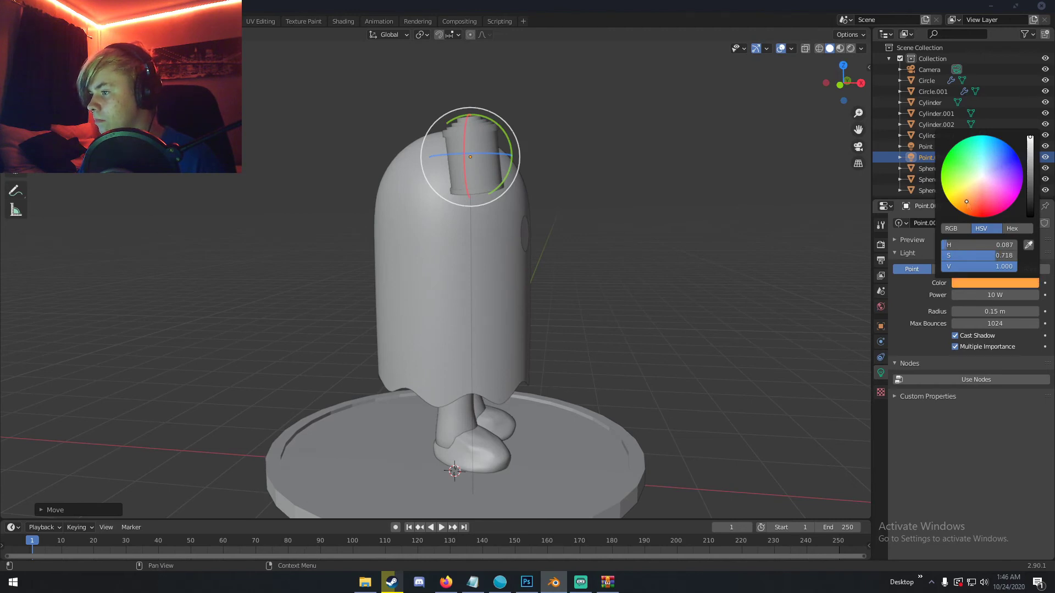
{"action": "left_click", "coordinate": [983, 295]}
{"action": "type", "text": "25"}
{"action": "key", "text": "Return"}
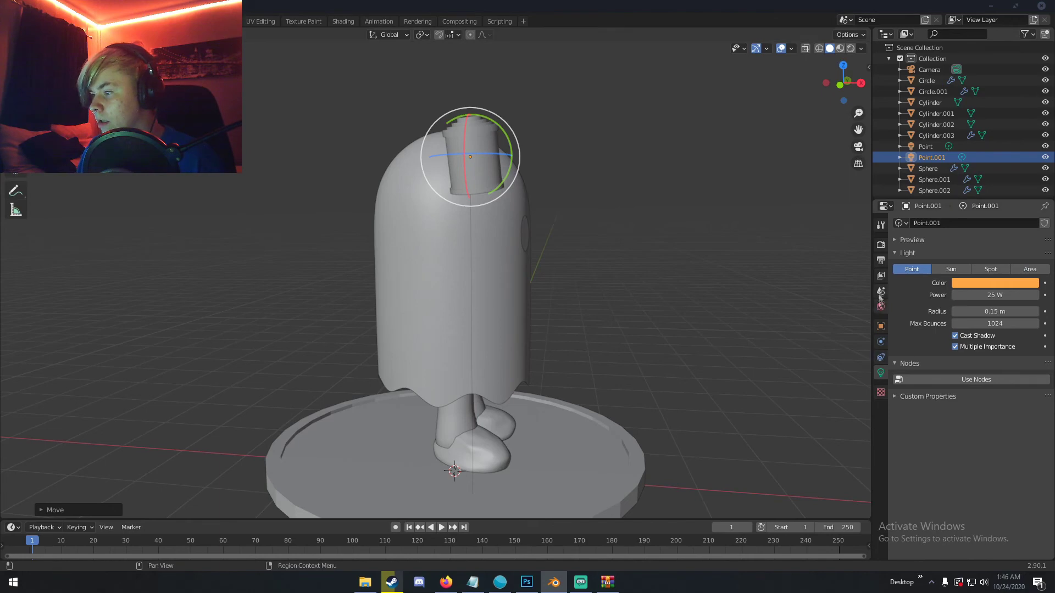
Step: Add a Solidify modifier to the lantern mesh after its Edge Split modifier
{"action": "scroll", "coordinate": [538, 229], "scroll_direction": "up", "scroll_amount": 3}
{"action": "left_click", "coordinate": [549, 110]}
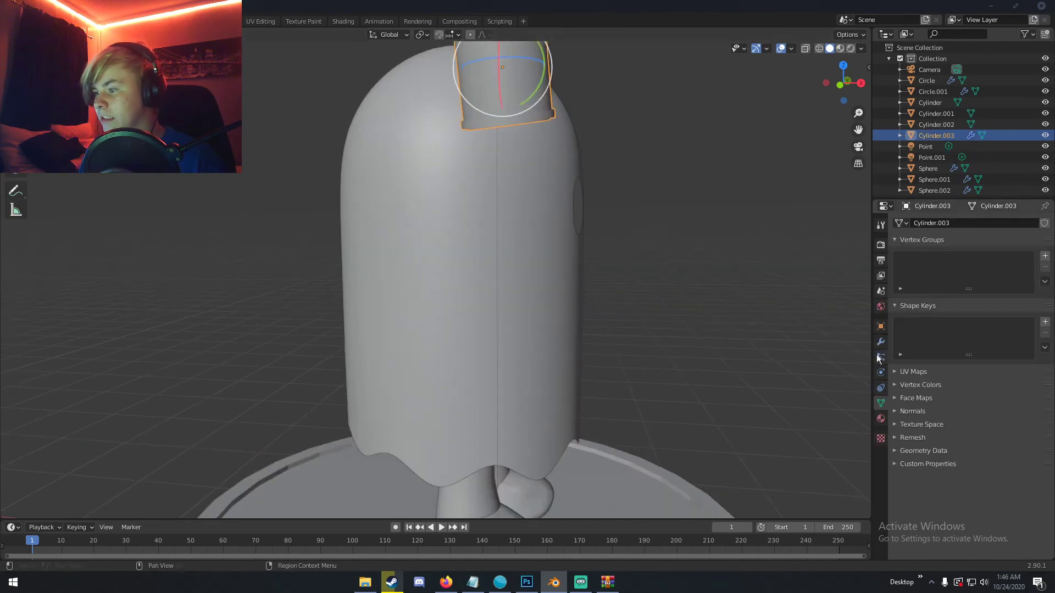
{"action": "left_click", "coordinate": [881, 341]}
{"action": "left_click", "coordinate": [938, 223]}
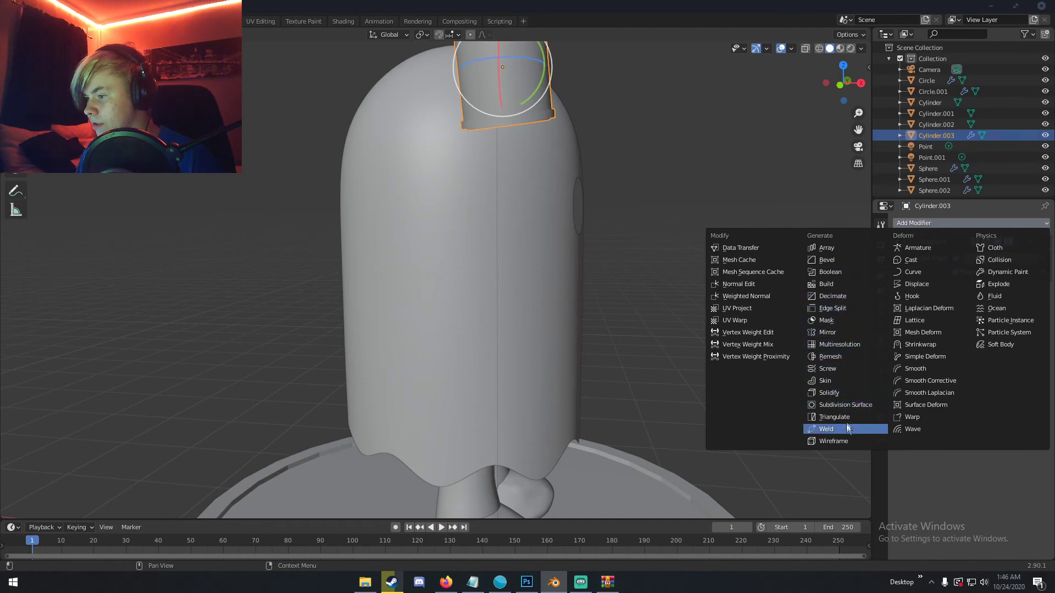
{"action": "left_click", "coordinate": [844, 393]}
{"action": "scroll", "coordinate": [746, 341], "scroll_direction": "down", "scroll_amount": 5}
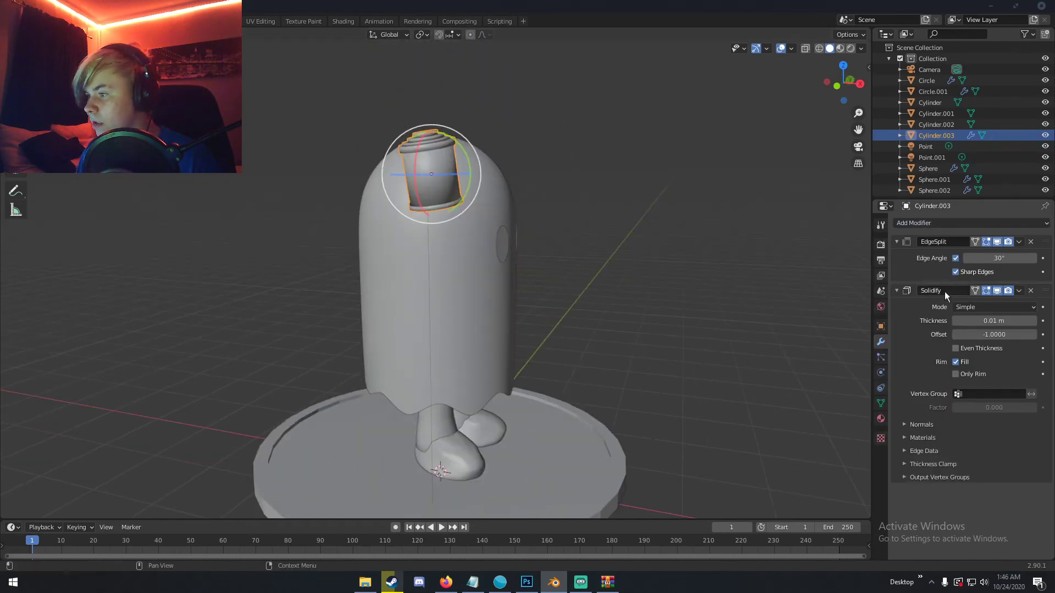
Step: Add a second Edge Split modifier to the lantern mesh after its Solidify modifier, then deselect everything
{"action": "left_click", "coordinate": [971, 223]}
{"action": "left_click", "coordinate": [827, 308]}
{"action": "middle_click_drag", "start_coordinate": [780, 305], "coordinate": [734, 302]}
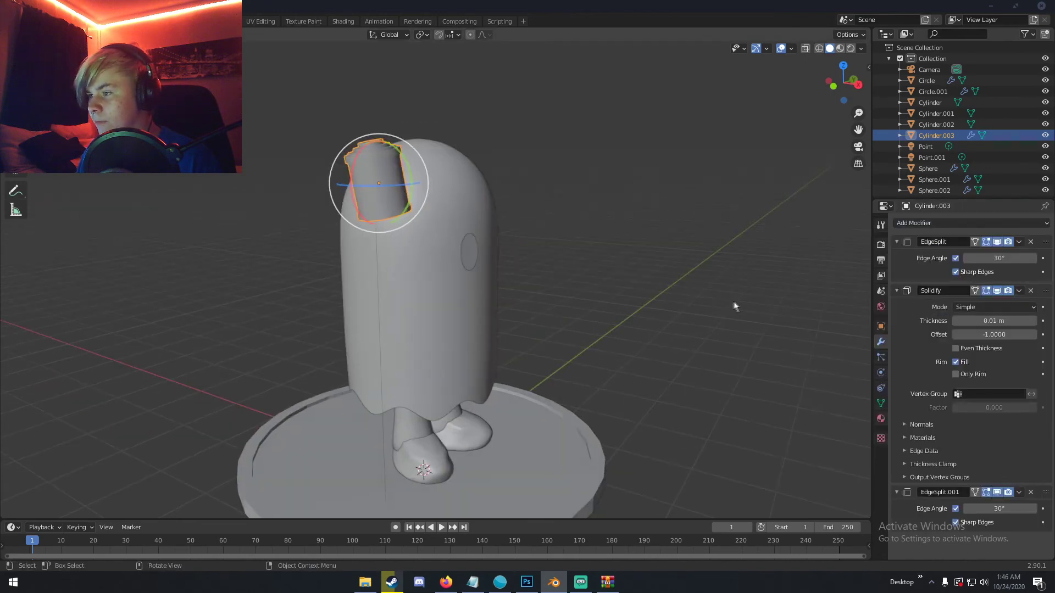
{"action": "key", "text": "a"}
{"action": "key", "text": "a"}
Step: Preview the scene in rendered shading without overlays and compare the lantern with and without its Solidify modifier, keeping the modifier
{"action": "middle_click_drag", "start_coordinate": [602, 291], "coordinate": [549, 286]}
{"action": "scroll", "coordinate": [547, 286], "scroll_direction": "down", "scroll_amount": 3}
{"action": "key", "text": "z"}
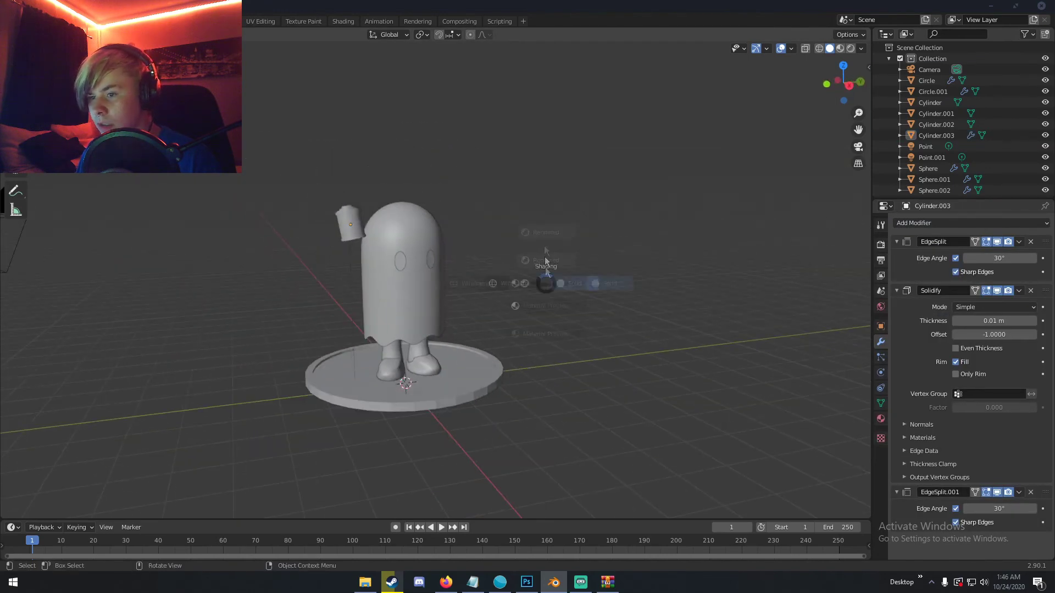
{"action": "left_click", "coordinate": [540, 210]}
{"action": "left_click", "coordinate": [767, 49]}
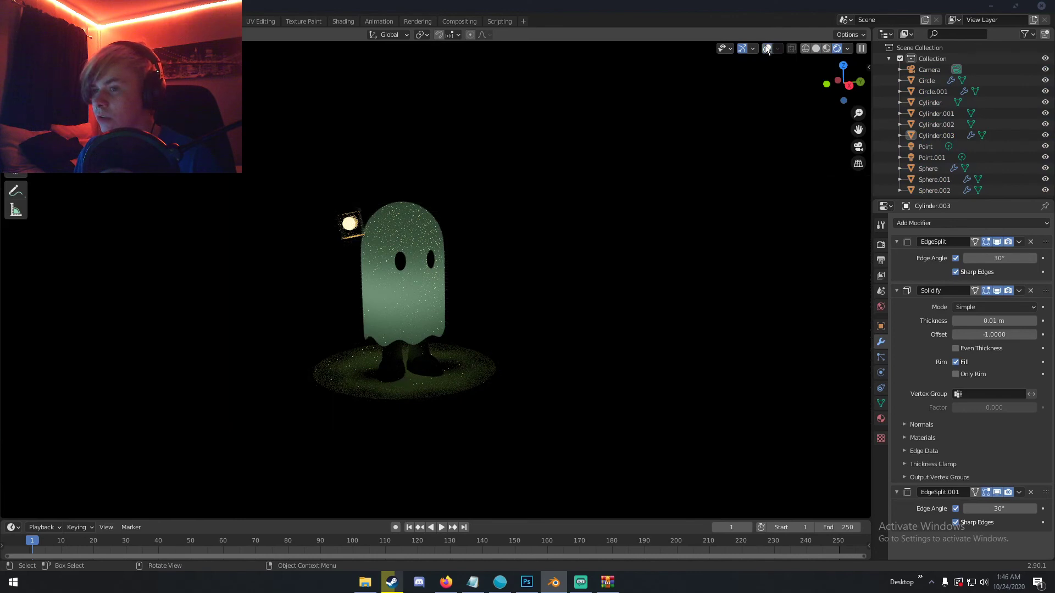
{"action": "middle_click_drag", "start_coordinate": [550, 197], "coordinate": [537, 206]}
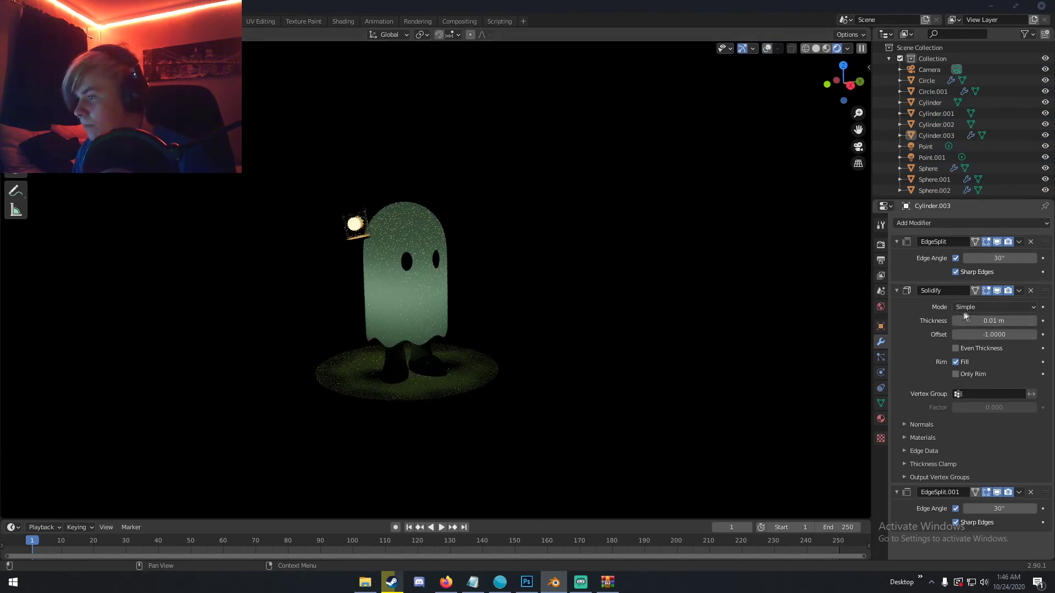
{"action": "left_click", "coordinate": [1031, 292]}
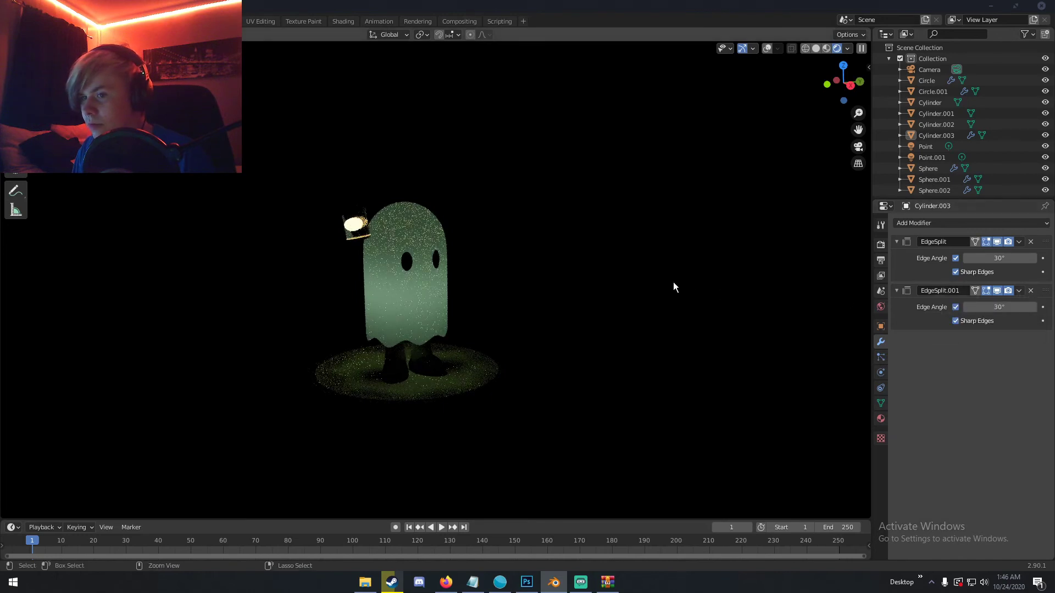
{"action": "key", "text": "ctrl+z"}
Step: Set the power of the lantern's point light to 50 W
{"action": "left_click", "coordinate": [881, 418]}
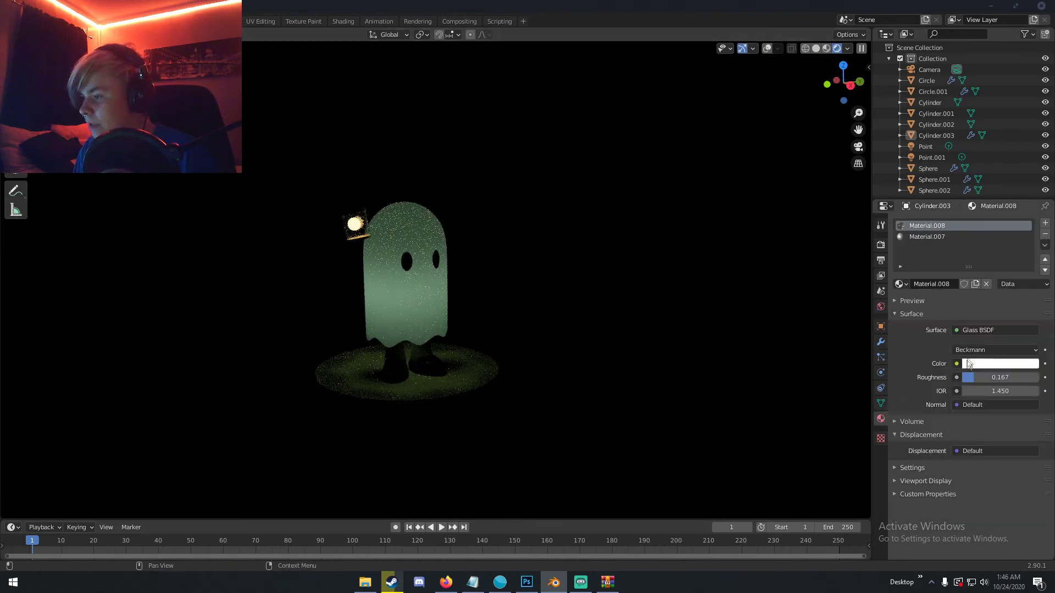
{"action": "left_click", "coordinate": [931, 157]}
{"action": "left_click", "coordinate": [992, 295]}
{"action": "type", "text": "50"}
{"action": "key", "text": "Return"}
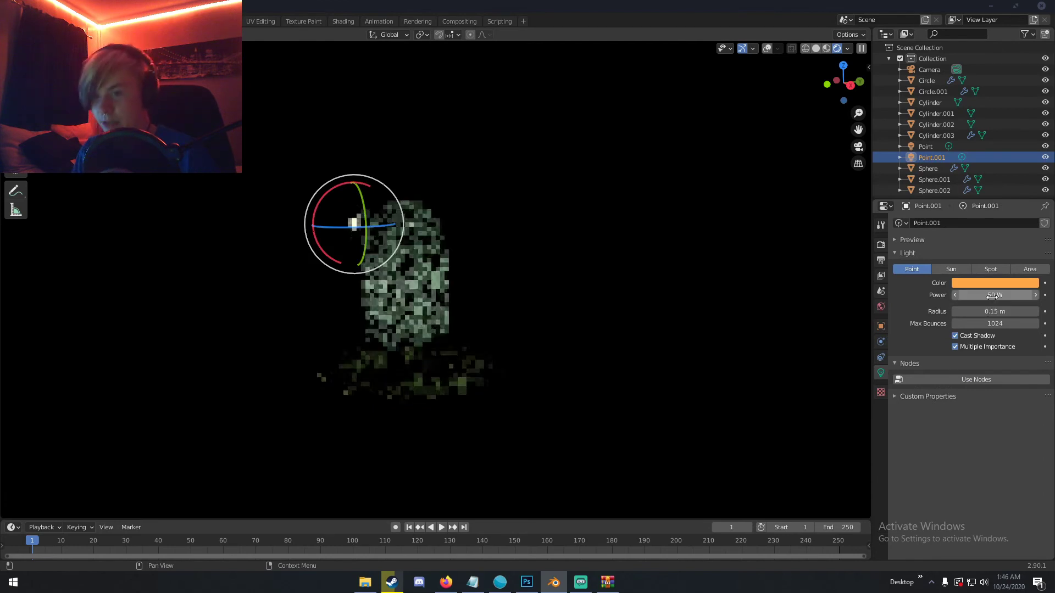
Step: Return to solid shading, add a plane mesh at the disc base and scale it up into a large ground surface
{"action": "scroll", "coordinate": [717, 308], "scroll_direction": "down", "scroll_amount": 1}
{"action": "key", "text": "z"}
{"action": "left_click", "coordinate": [631, 306]}
{"action": "key", "text": "shift+a"}
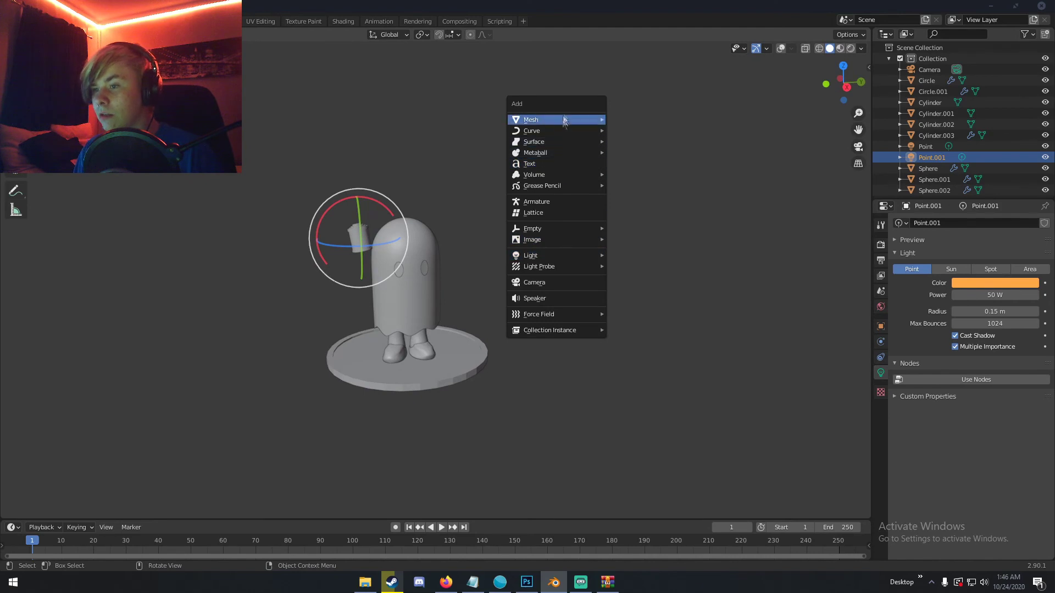
{"action": "mouse_move", "coordinate": [564, 120]}
{"action": "left_click", "coordinate": [624, 120]}
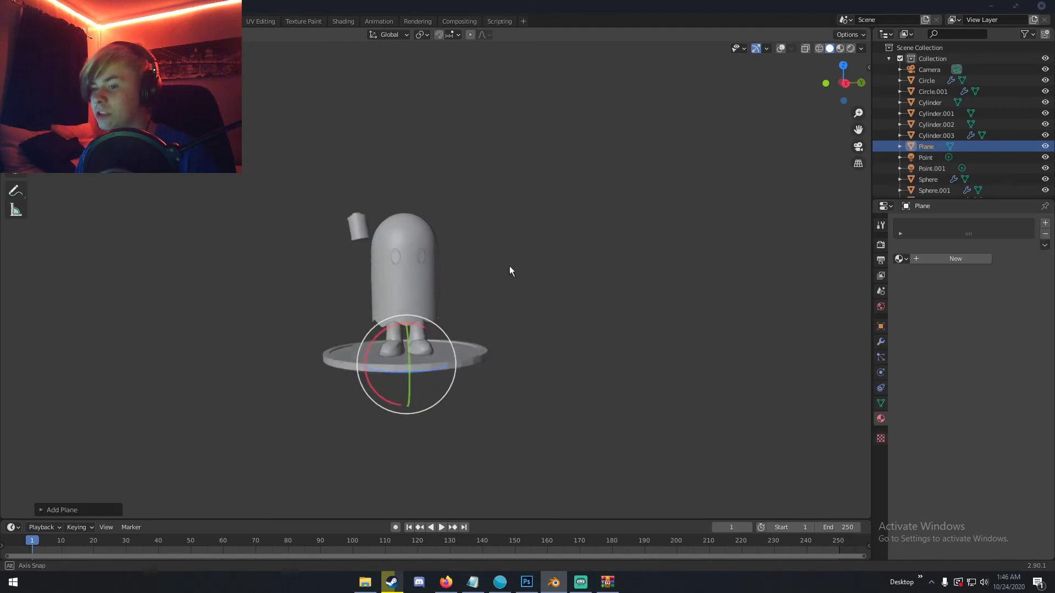
{"action": "key", "text": "s"}
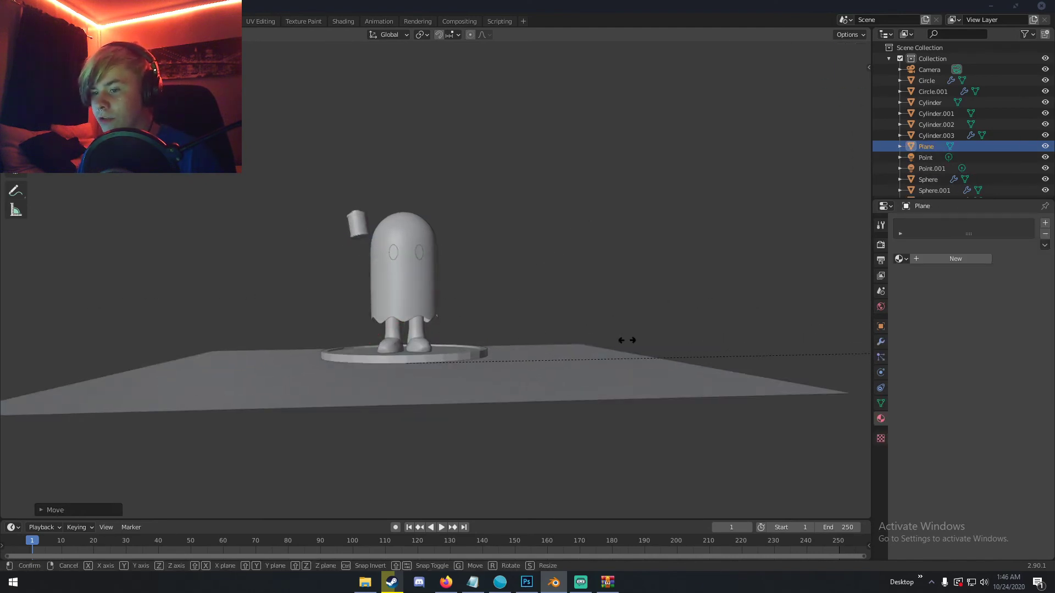
{"action": "left_click", "coordinate": [677, 341]}
{"action": "middle_click_drag", "start_coordinate": [617, 362], "coordinate": [642, 380]}
{"action": "key", "text": "s"}
{"action": "left_click", "coordinate": [709, 393]}
{"action": "key", "text": "g"}
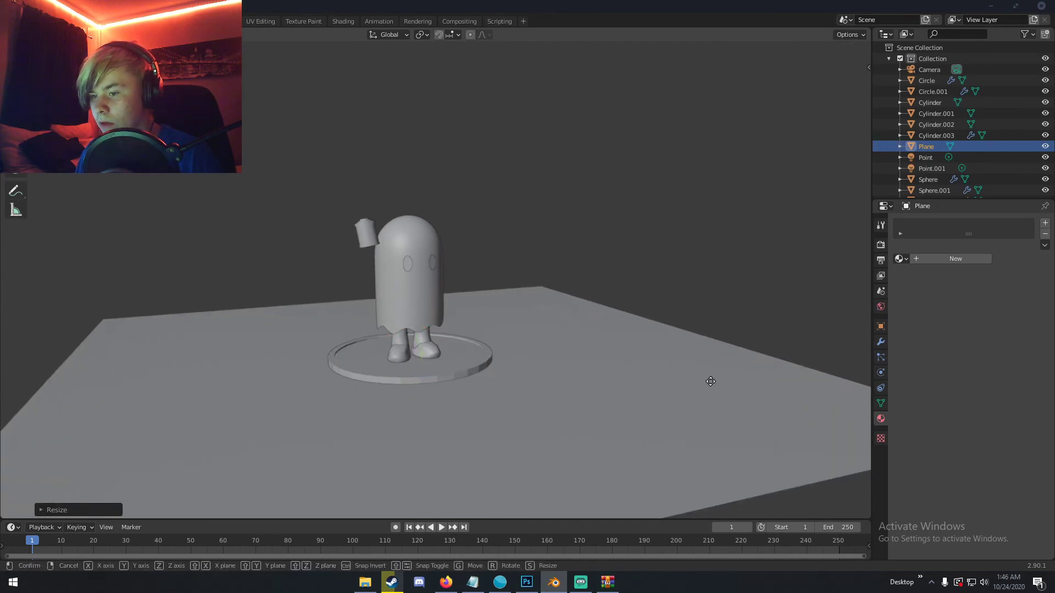
{"action": "left_click", "coordinate": [710, 383]}
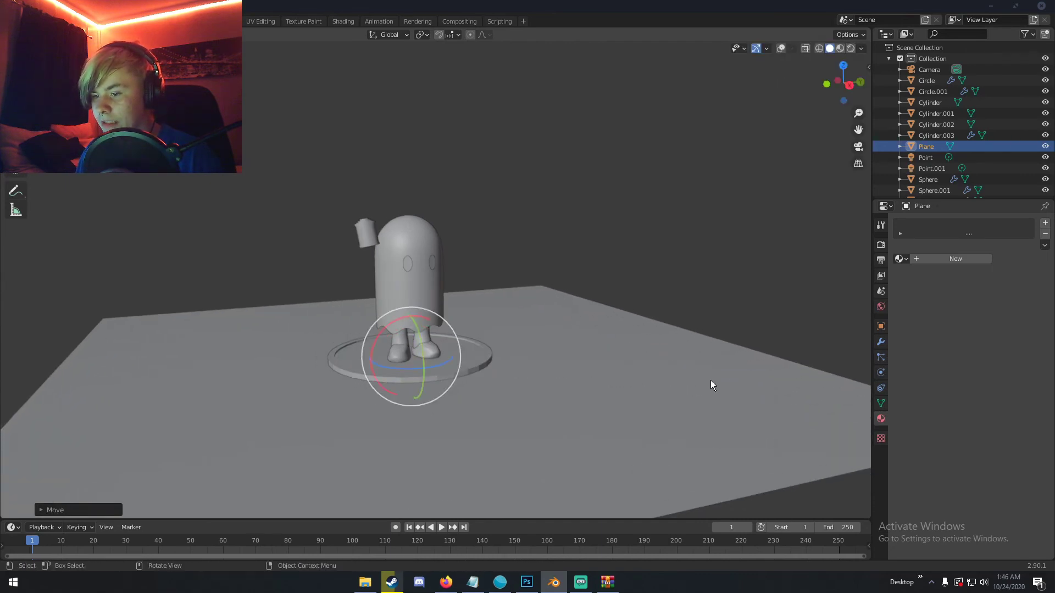
Step: Give the ground plane a new material with a dark grey base color of value 0.173 and roughness 1.000
{"action": "left_click", "coordinate": [939, 258]}
{"action": "left_click", "coordinate": [1000, 352]}
{"action": "left_click_drag", "start_coordinate": [1030, 212], "coordinate": [1030, 261]}
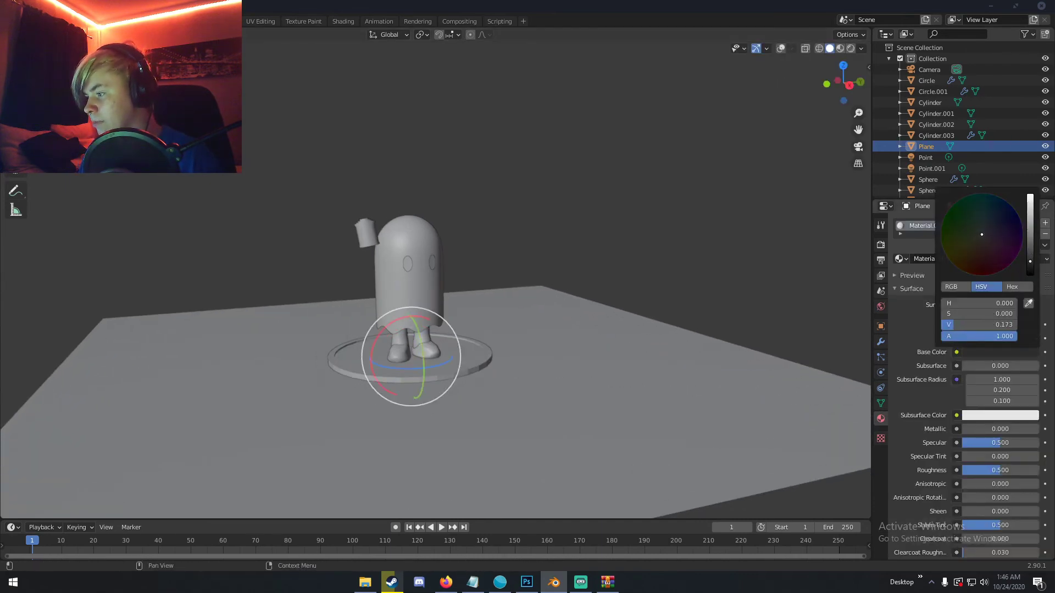
{"action": "left_click_drag", "start_coordinate": [988, 474], "coordinate": [1034, 473]}
Step: Enlarge the ground plane further and align the scene camera to a slightly raised, angled view of the ghost
{"action": "middle_click_drag", "start_coordinate": [638, 367], "coordinate": [652, 375]}
{"action": "key", "text": "s"}
{"action": "left_click", "coordinate": [742, 384]}
{"action": "middle_click_drag", "start_coordinate": [751, 392], "coordinate": [648, 359]}
{"action": "key", "text": "ctrl+alt+KP_0"}
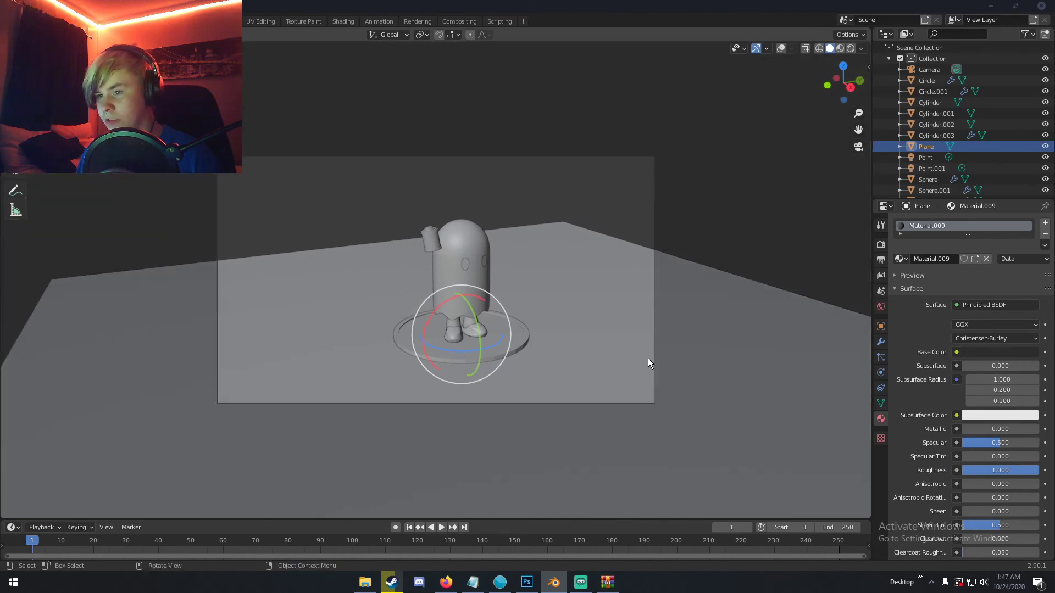
Step: Make the camera orthographic with a scale of 13.314 and move it to frame the ghost
{"action": "left_click", "coordinate": [931, 68]}
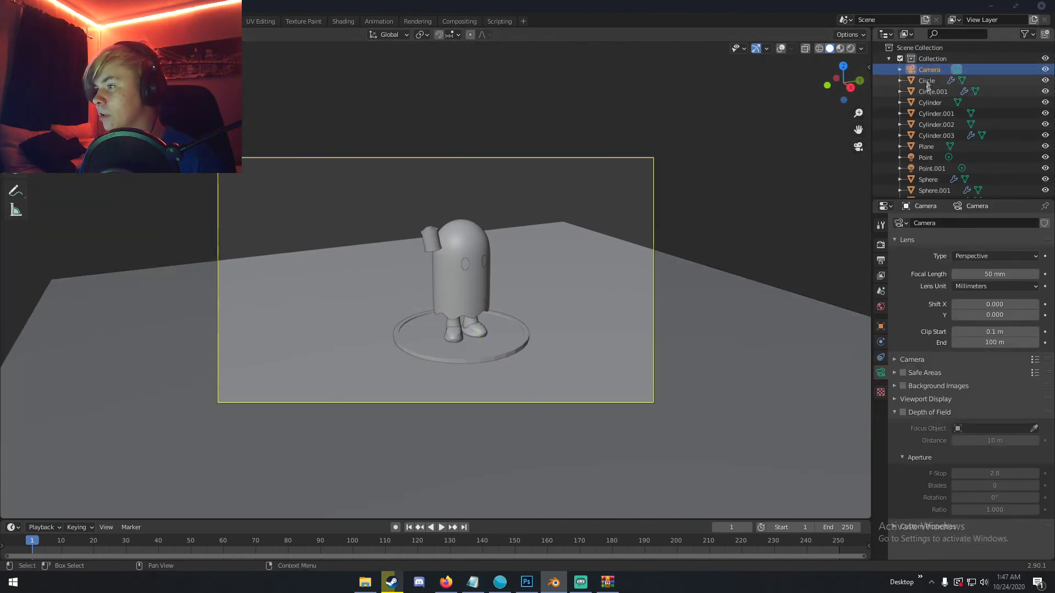
{"action": "left_click", "coordinate": [984, 256]}
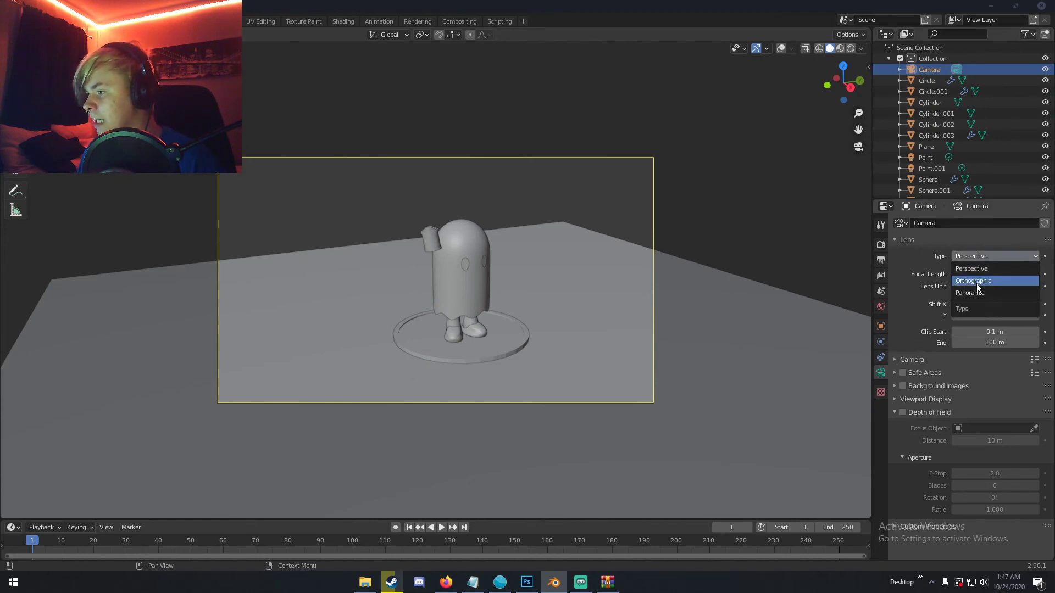
{"action": "left_click", "coordinate": [977, 281]}
{"action": "left_click_drag", "start_coordinate": [983, 275], "coordinate": [1041, 274]}
{"action": "key", "text": "g"}
{"action": "left_click", "coordinate": [671, 290]}
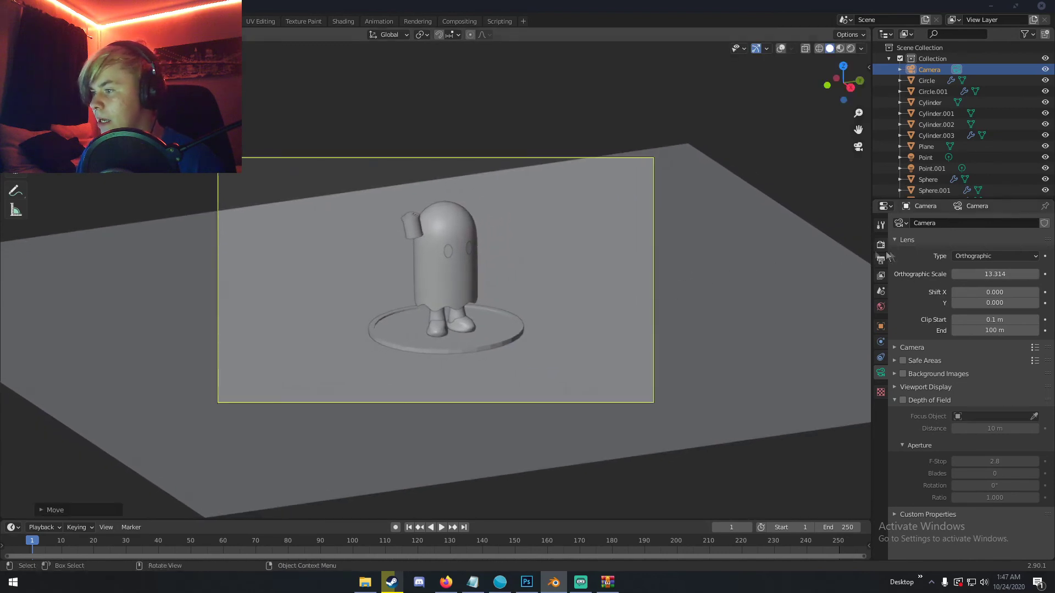
Step: Set the output resolution's X value to 1080 px for a square render
{"action": "left_click", "coordinate": [881, 245]}
{"action": "left_click", "coordinate": [881, 261]}
{"action": "left_click", "coordinate": [1004, 236]}
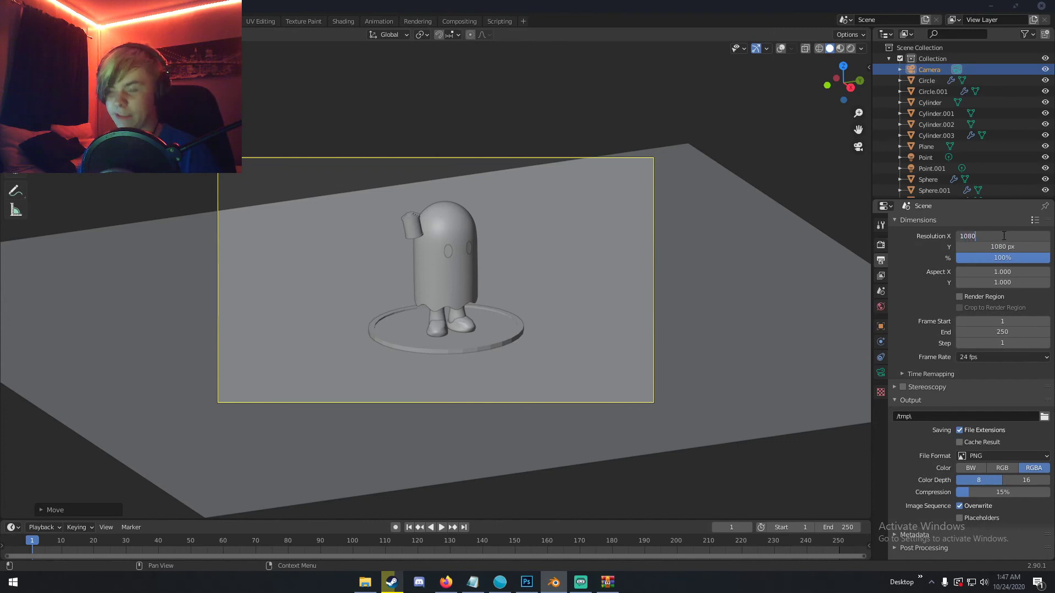
{"action": "type", "text": "1080"}
{"action": "key", "text": "Return"}
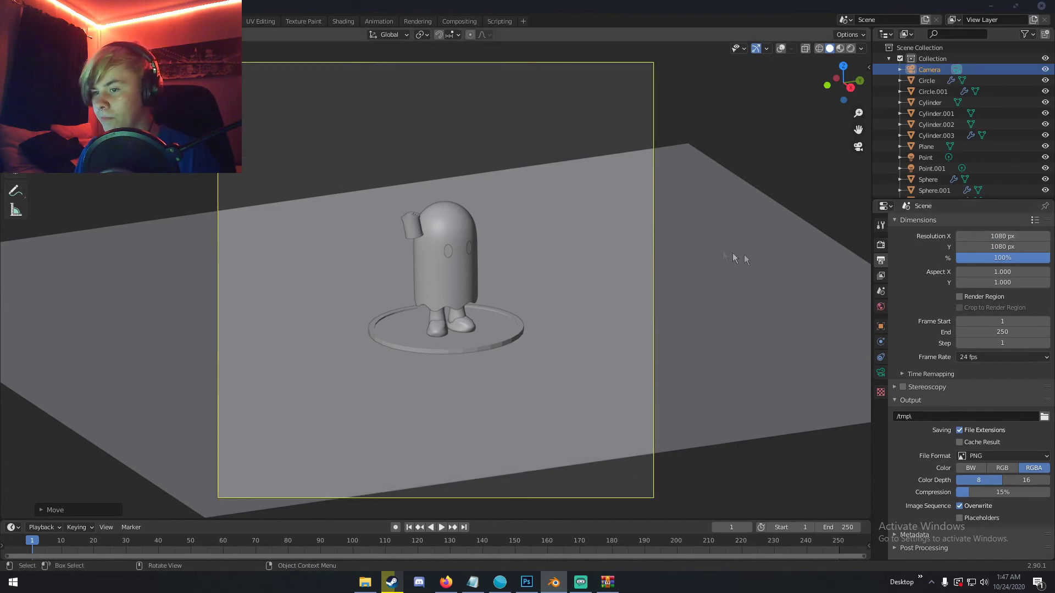
Step: Move the camera to center the ghost in the square frame and slightly reduce its orthographic scale
{"action": "left_click", "coordinate": [881, 373]}
{"action": "key", "text": "g"}
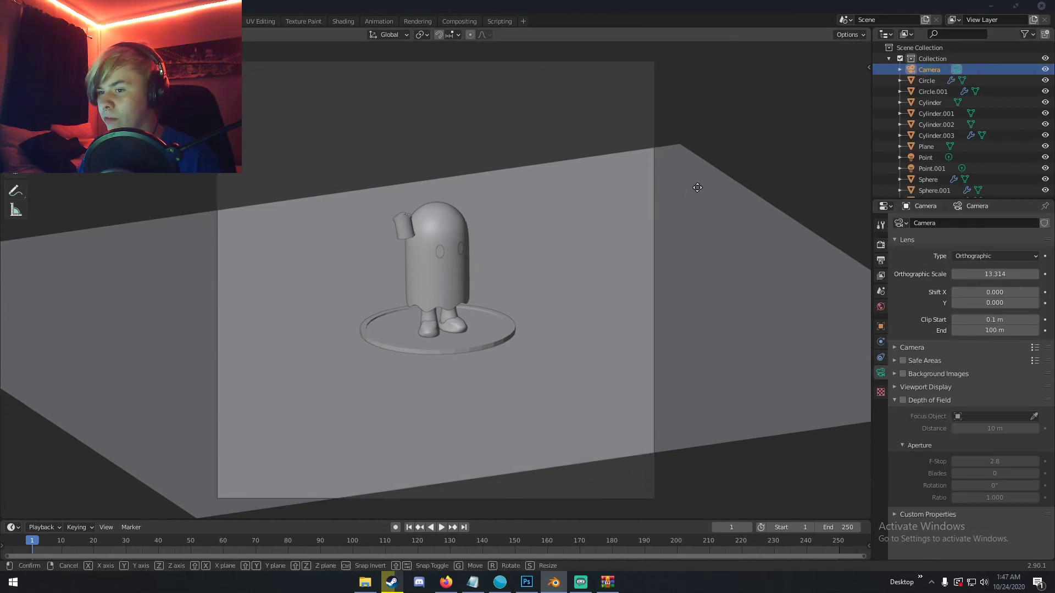
{"action": "left_click", "coordinate": [695, 186]}
{"action": "left_click_drag", "start_coordinate": [989, 274], "coordinate": [998, 274]}
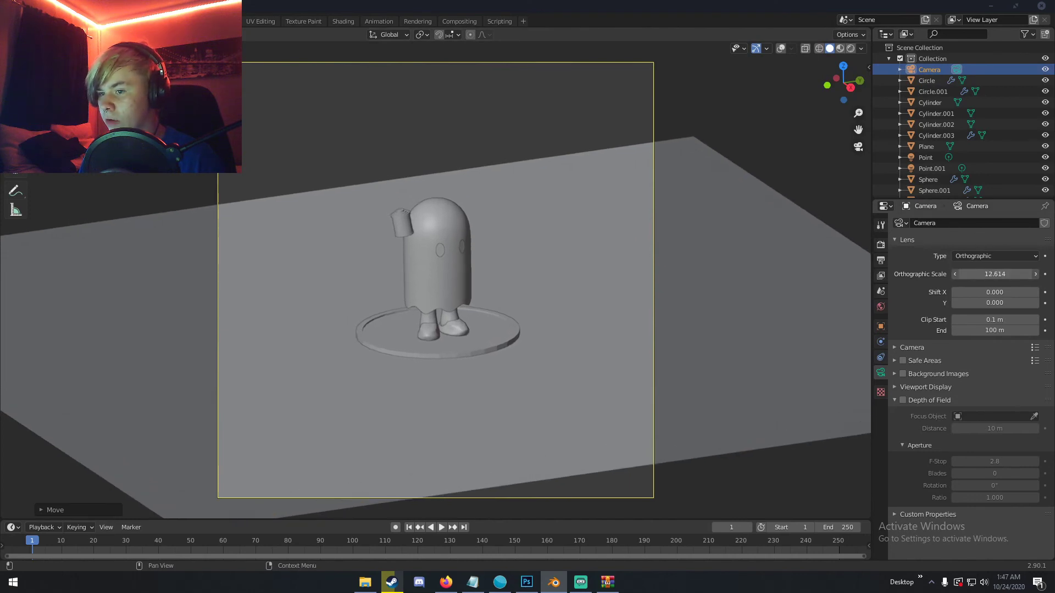
Step: Scale up the ground plane until it fills the whole camera frame
{"action": "left_click", "coordinate": [704, 318]}
{"action": "key", "text": "g"}
{"action": "left_click", "coordinate": [130, 366]}
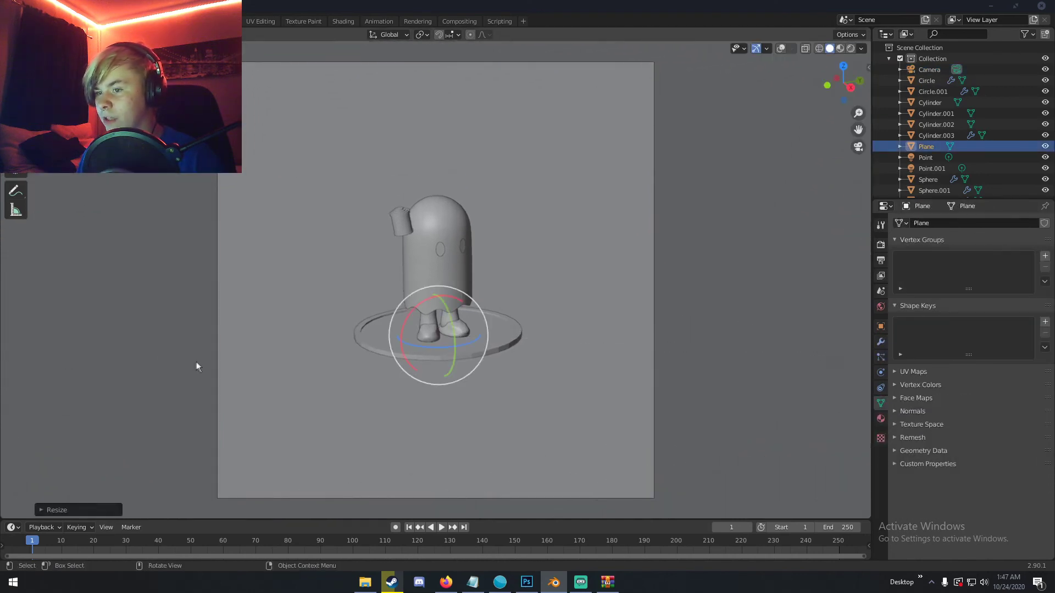
Step: Check the camera view in rendered shading, return to solid shading and show the overlays again
{"action": "key", "text": "z"}
{"action": "left_click", "coordinate": [554, 193]}
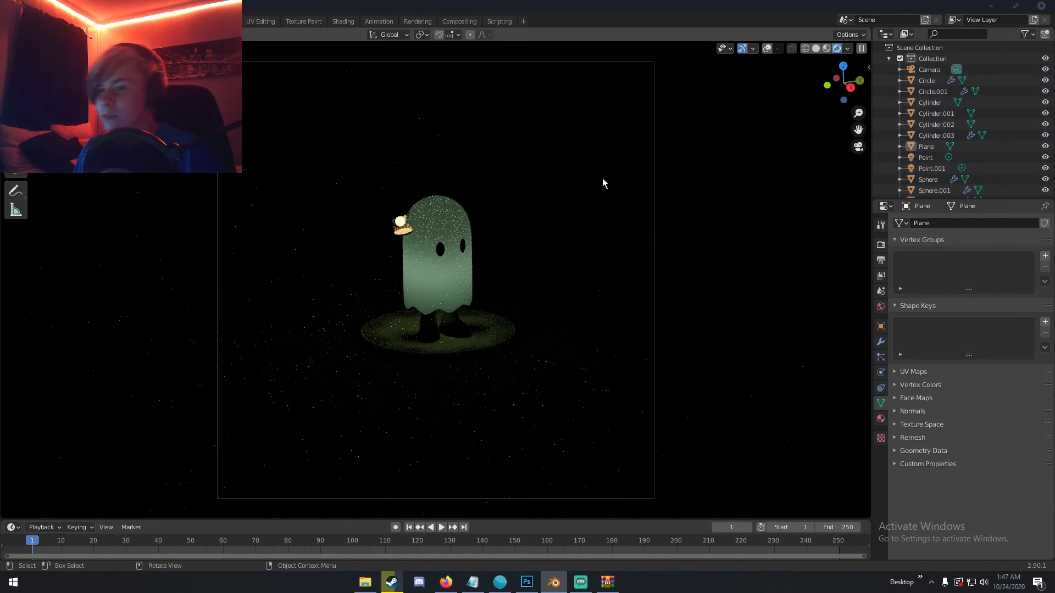
{"action": "key", "text": "z"}
{"action": "left_click", "coordinate": [680, 177]}
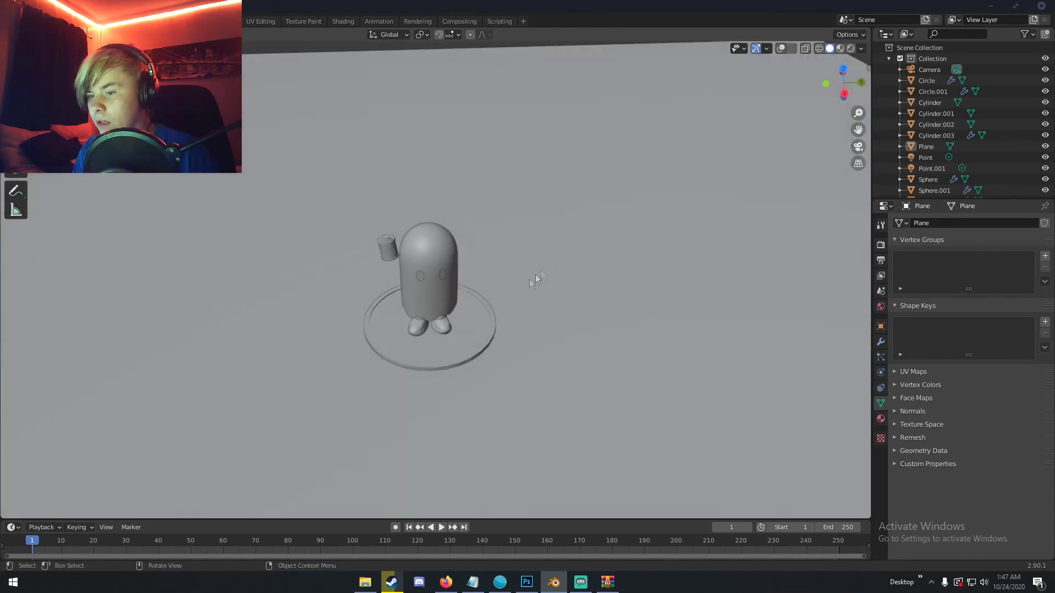
{"action": "middle_click_drag", "start_coordinate": [544, 273], "coordinate": [575, 252], "text": "shift"}
{"action": "left_click", "coordinate": [781, 48]}
{"action": "scroll", "coordinate": [572, 291], "scroll_direction": "up", "scroll_amount": 3}
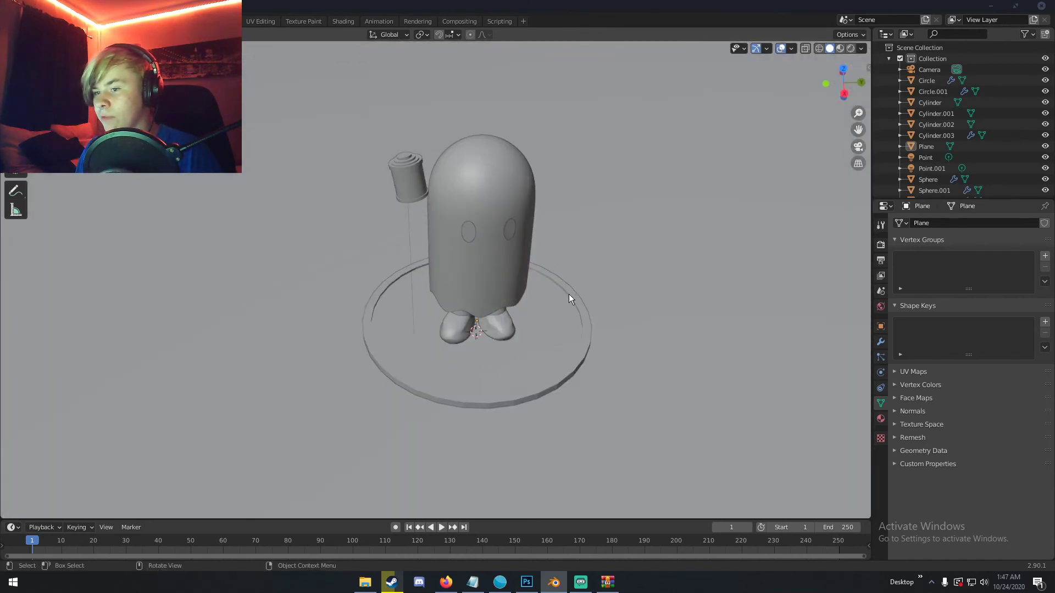
Step: Add a cylinder, move it beside the ghost at the edge of the base and flatten it along Z into a thin disc
{"action": "key", "text": "shift+a"}
{"action": "mouse_move", "coordinate": [550, 296]}
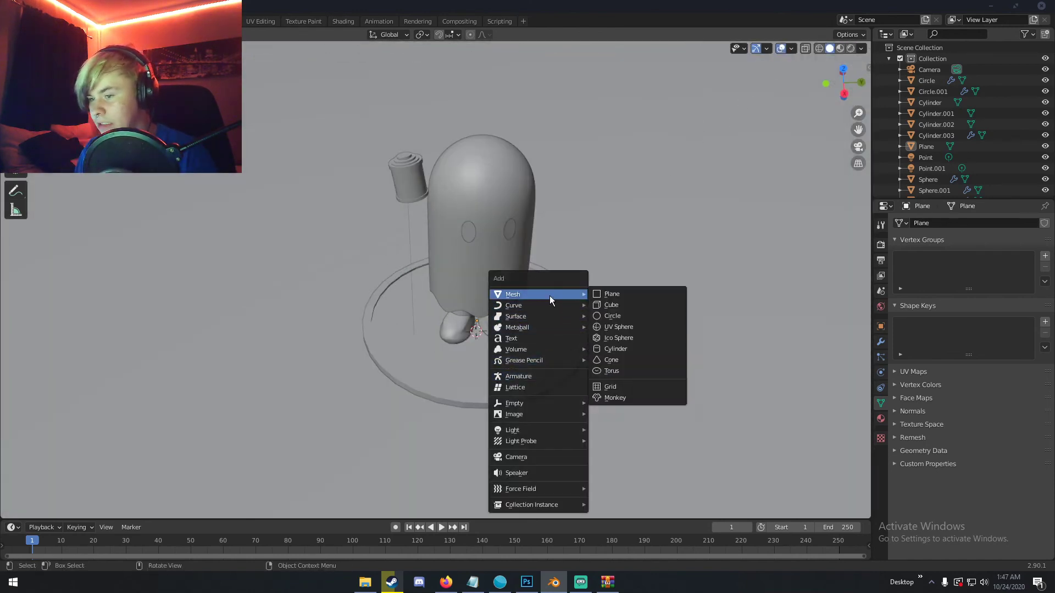
{"action": "left_click", "coordinate": [624, 347]}
{"action": "middle_click_drag", "start_coordinate": [624, 345], "coordinate": [631, 322]}
{"action": "key", "text": "g"}
{"action": "left_click", "coordinate": [756, 276]}
{"action": "key", "text": "s"}
{"action": "key", "text": "z"}
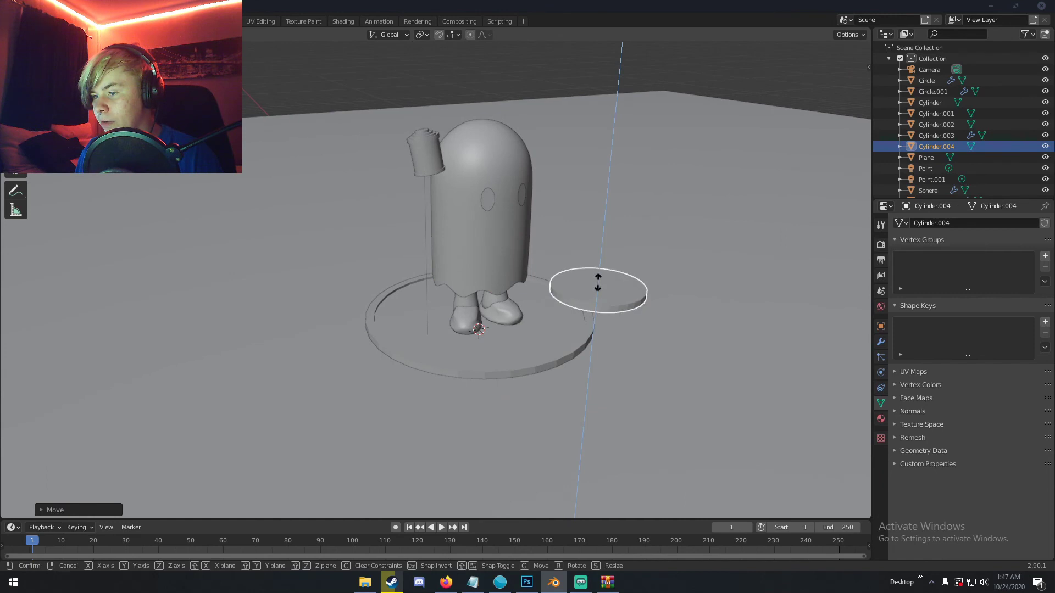
{"action": "left_click", "coordinate": [598, 288]}
Step: Inset the thin disc's top face to form a narrow rim and extrude the inner face slightly
{"action": "middle_click_drag", "start_coordinate": [657, 281], "coordinate": [624, 294]}
{"action": "key", "text": "Tab"}
{"action": "key", "text": "i"}
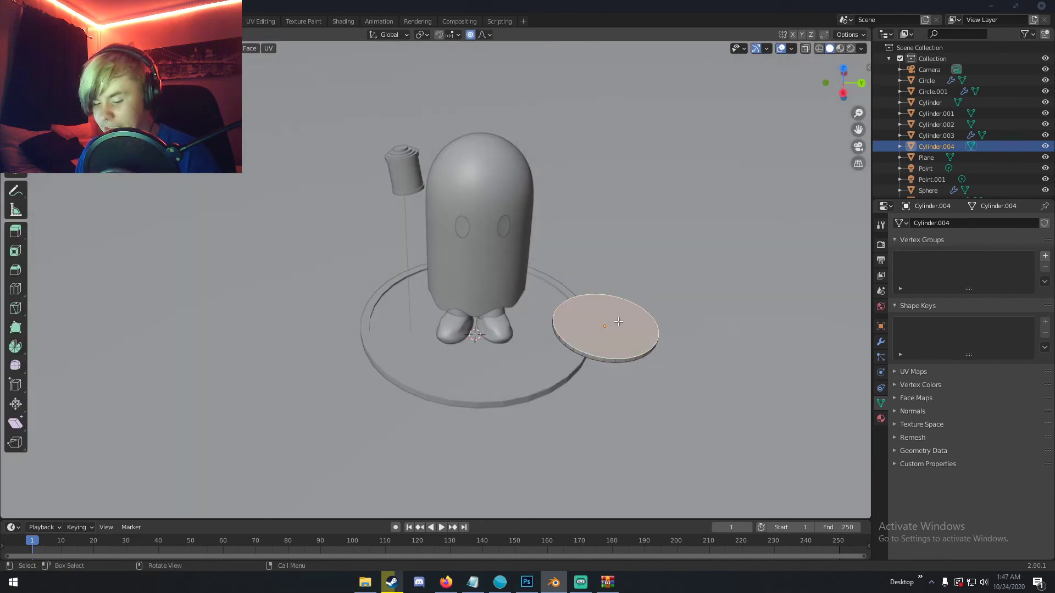
{"action": "left_click", "coordinate": [611, 324]}
{"action": "key", "text": "c"}
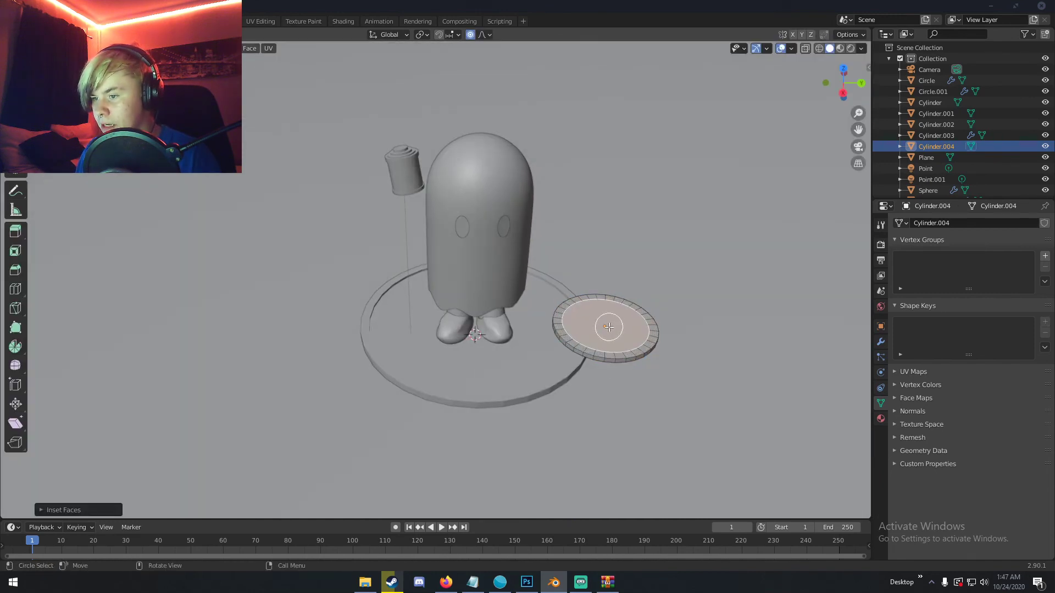
{"action": "key", "text": "w"}
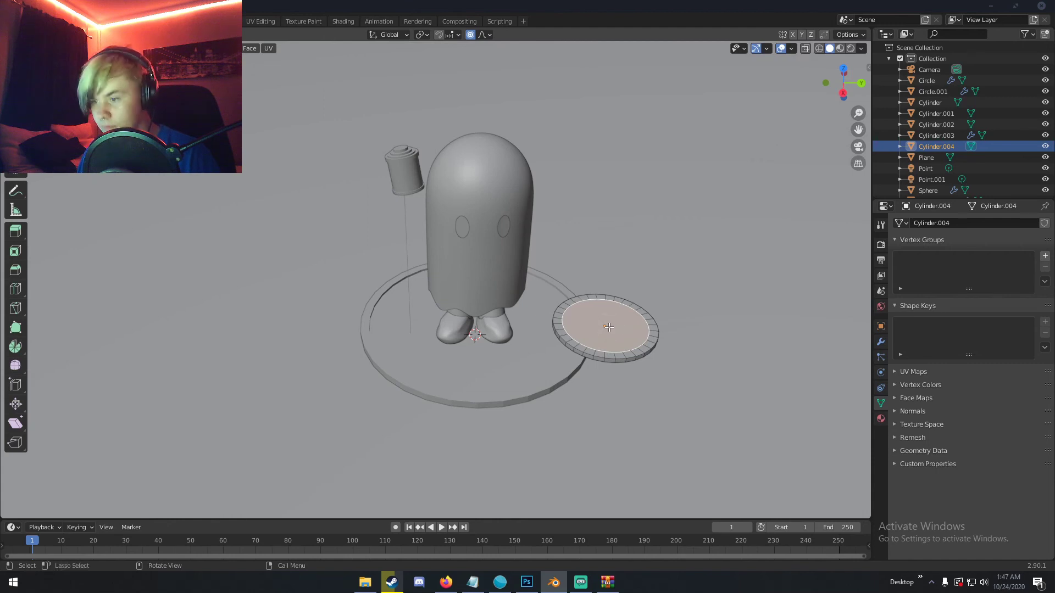
{"action": "middle_click_drag", "start_coordinate": [608, 327], "coordinate": [698, 307]}
{"action": "key", "text": "e"}
{"action": "left_click", "coordinate": [631, 299]}
{"action": "key", "text": "Tab"}
Step: Shrink the thin disc and place it on the base's surface beside the ghost's foot, near the rim
{"action": "key", "text": "s"}
{"action": "left_click", "coordinate": [636, 311]}
{"action": "key", "text": "g"}
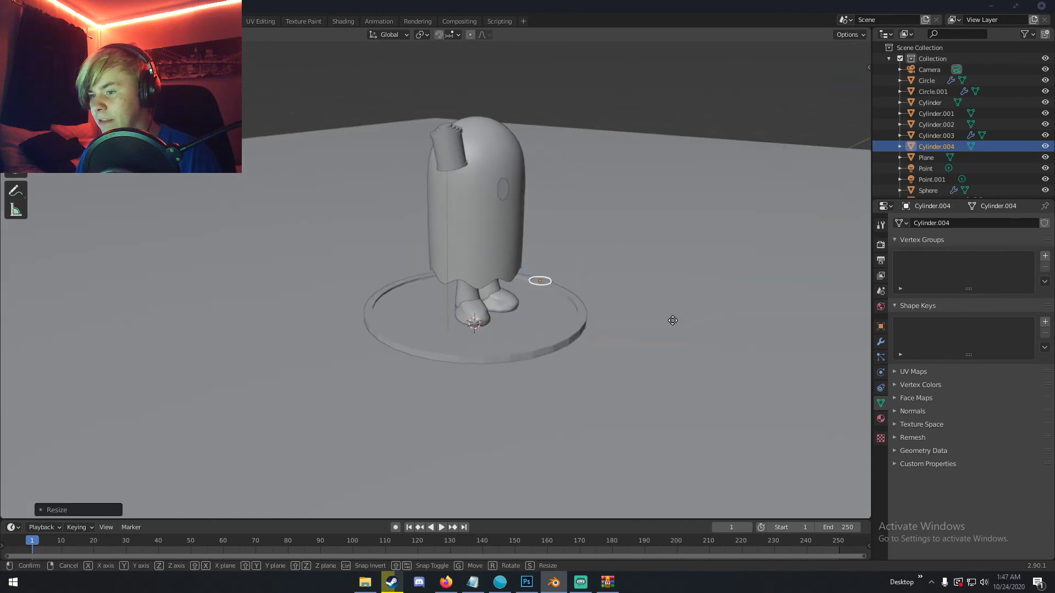
{"action": "left_click", "coordinate": [661, 328]}
{"action": "middle_click_drag", "start_coordinate": [624, 309], "coordinate": [525, 289]}
{"action": "scroll", "coordinate": [550, 306], "scroll_direction": "up", "scroll_amount": 5}
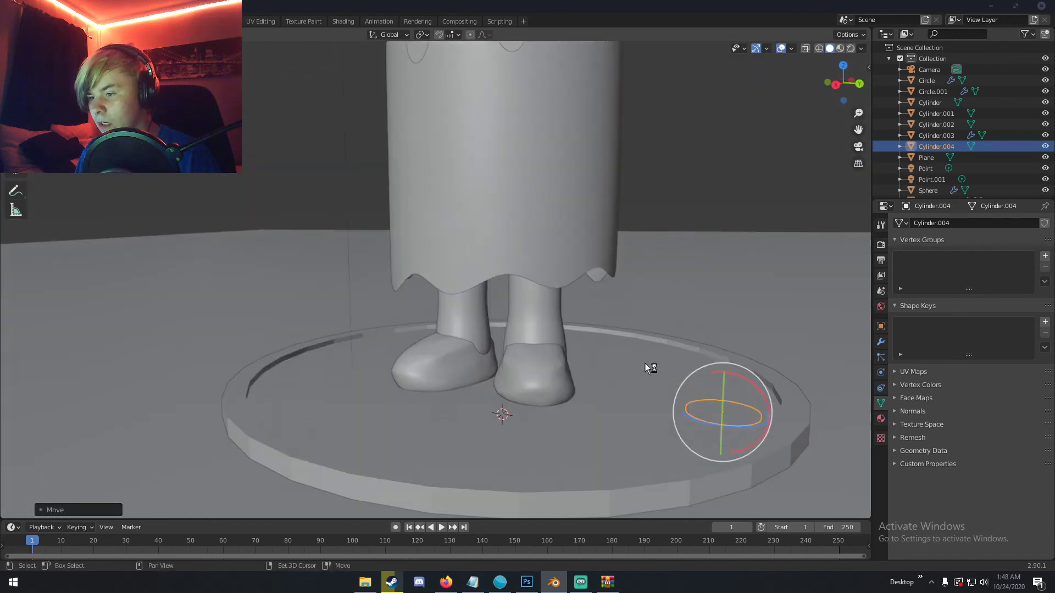
{"action": "middle_click_drag", "start_coordinate": [645, 364], "coordinate": [556, 349], "text": "shift"}
{"action": "key", "text": "g"}
{"action": "left_click", "coordinate": [549, 342]}
{"action": "key", "text": "g"}
{"action": "left_click", "coordinate": [556, 343]}
Step: Duplicate the small disc along Y to the lantern side of the base
{"action": "middle_click_drag", "start_coordinate": [603, 315], "coordinate": [621, 336]}
{"action": "scroll", "coordinate": [621, 337], "scroll_direction": "down", "scroll_amount": 6}
{"action": "key", "text": "shift+d"}
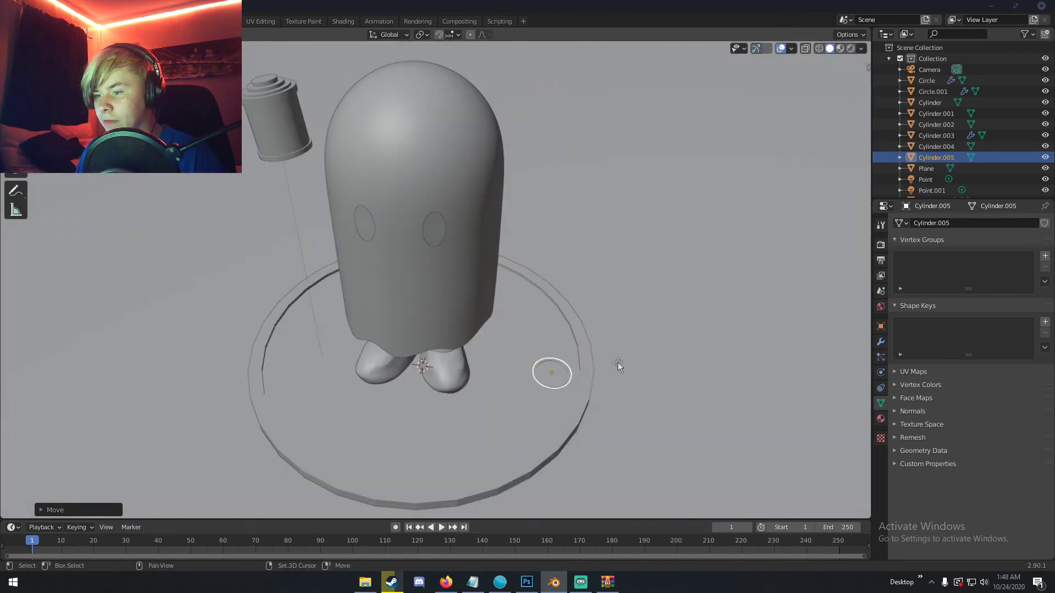
{"action": "key", "text": "y"}
{"action": "left_click", "coordinate": [365, 318]}
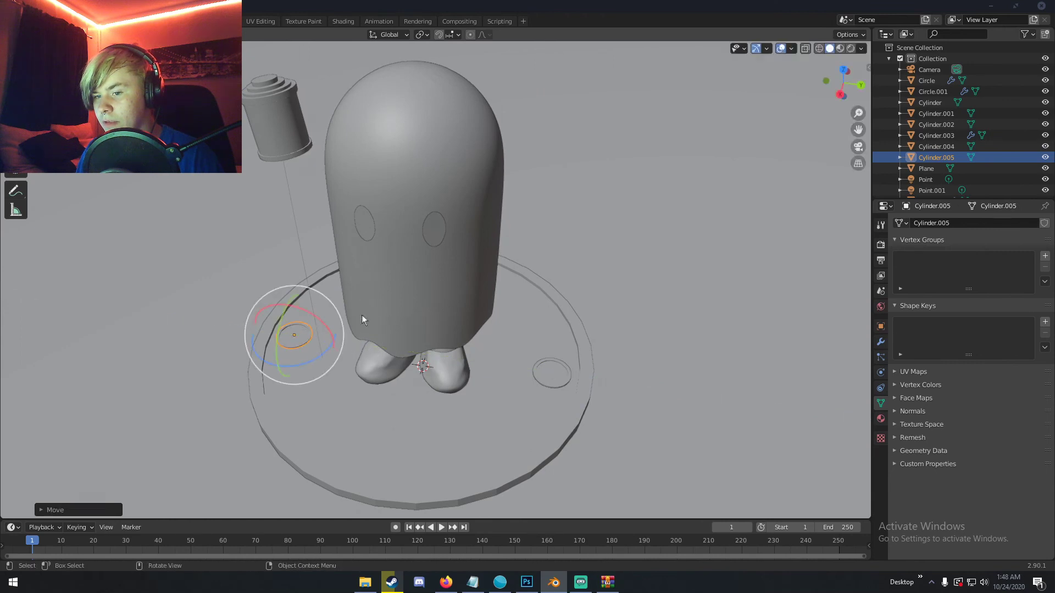
Step: Duplicate the small disc again and place the copy on the base in front of the ghost's feet
{"action": "key", "text": "shift+d"}
{"action": "key", "text": "y"}
{"action": "left_click", "coordinate": [495, 344]}
{"action": "middle_click_drag", "start_coordinate": [495, 344], "coordinate": [387, 345]}
{"action": "key", "text": "g"}
{"action": "left_click", "coordinate": [263, 334]}
{"action": "key", "text": "g"}
{"action": "left_click", "coordinate": [267, 334]}
Step: Duplicate the small disc once more and place the copy on the base behind the ghost
{"action": "key", "text": "shift+d"}
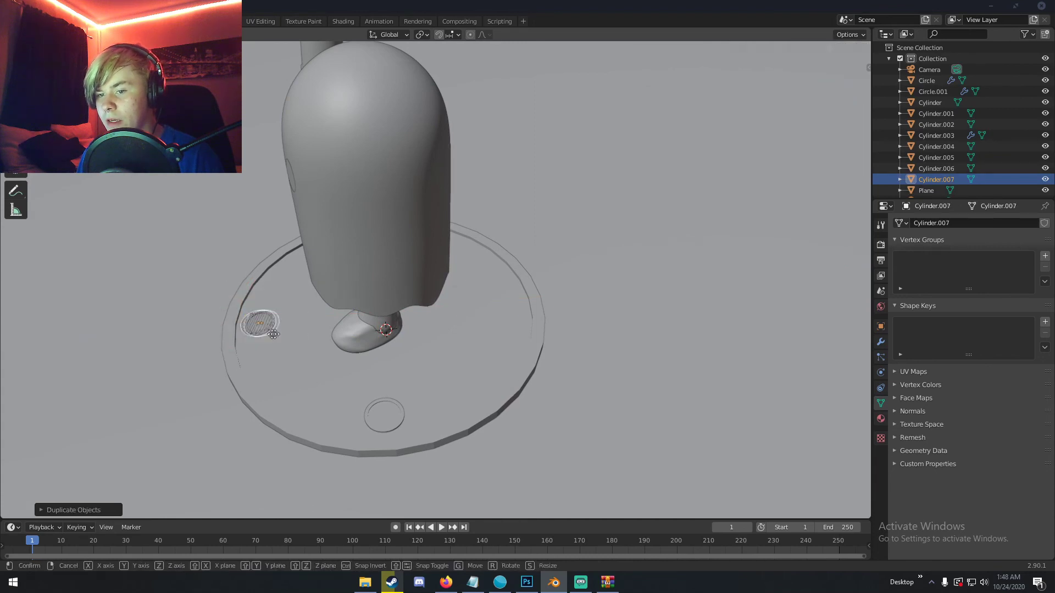
{"action": "left_click", "coordinate": [523, 341]}
Step: Duplicate the lantern's point light and move the copy down to the small disc below the lantern
{"action": "middle_click_drag", "start_coordinate": [526, 340], "coordinate": [417, 231]}
{"action": "left_click", "coordinate": [359, 171]}
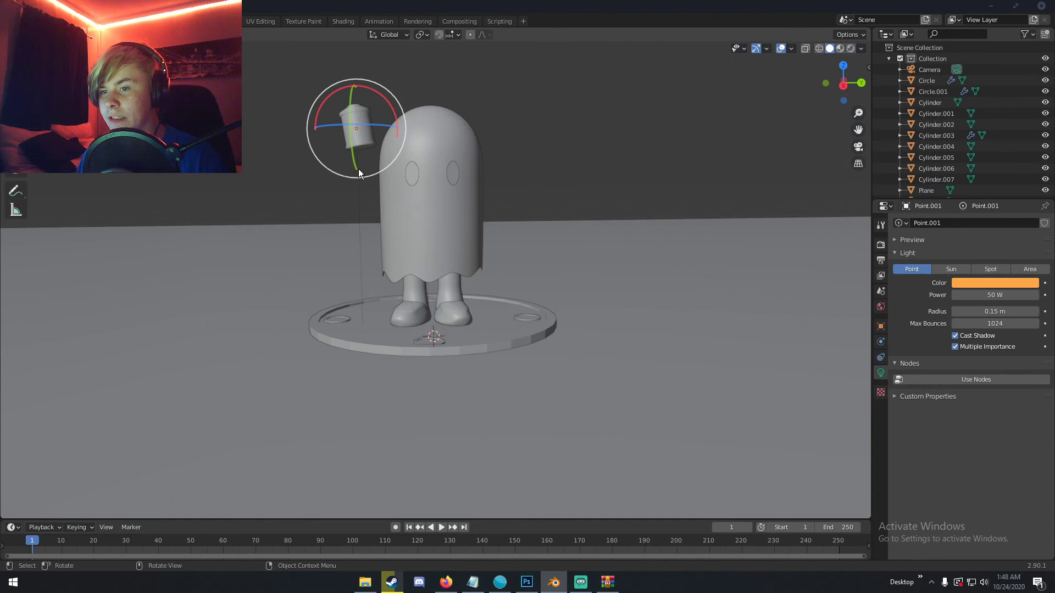
{"action": "key", "text": "g"}
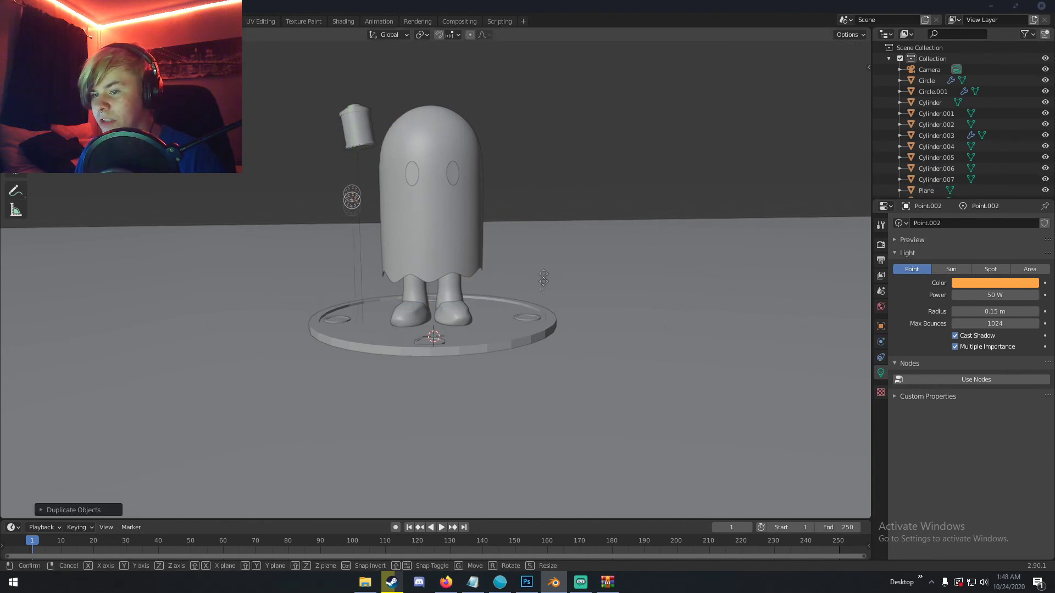
{"action": "left_click", "coordinate": [536, 367]}
Step: Set the duplicated point light's power to 10 W
{"action": "left_click", "coordinate": [1001, 295]}
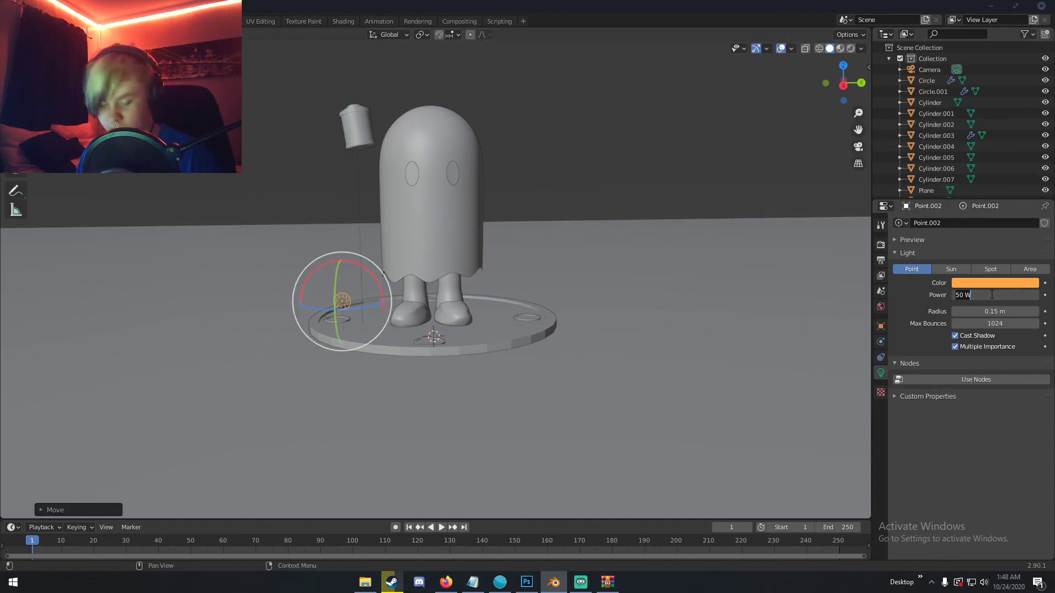
{"action": "type", "text": "10"}
{"action": "key", "text": "Return"}
Step: Reposition the 10 W point light from several angles so it sits directly over the lantern-side disc
{"action": "middle_click_drag", "start_coordinate": [544, 294], "coordinate": [664, 286]}
{"action": "key", "text": "g"}
{"action": "left_click", "coordinate": [618, 307]}
{"action": "middle_click_drag", "start_coordinate": [617, 311], "coordinate": [576, 318]}
{"action": "key", "text": "g"}
{"action": "left_click", "coordinate": [521, 324]}
Step: Duplicate the 10 W point light and position the copy over the small disc in front of the ghost's feet
{"action": "key", "text": "shift+d"}
{"action": "left_click", "coordinate": [577, 314]}
{"action": "key", "text": "g"}
{"action": "left_click", "coordinate": [708, 301]}
{"action": "middle_click_drag", "start_coordinate": [668, 303], "coordinate": [525, 317]}
{"action": "key", "text": "g"}
{"action": "key", "text": "g"}
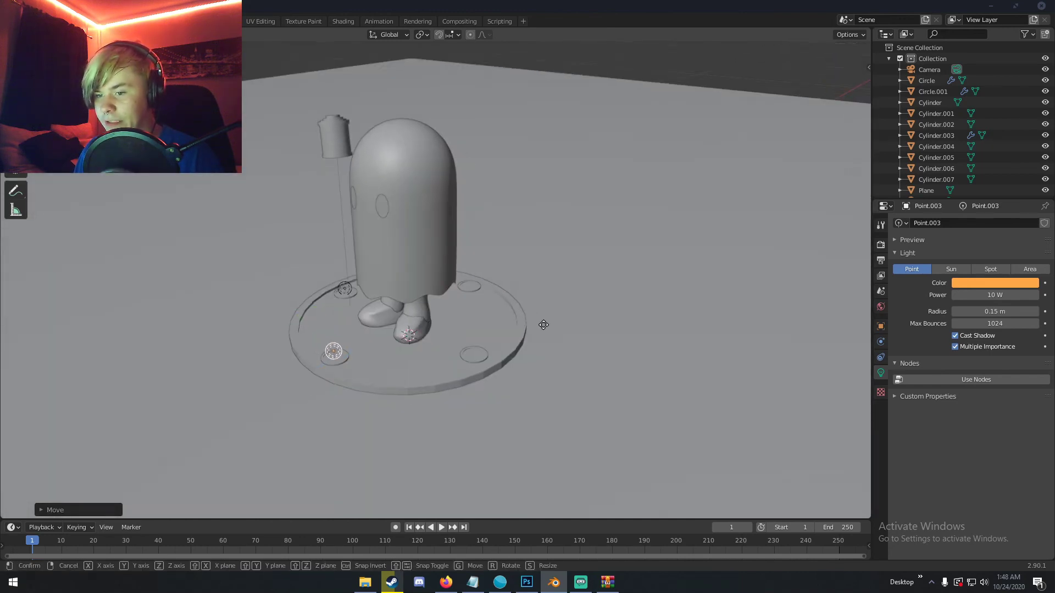
{"action": "left_click", "coordinate": [544, 327]}
Step: Duplicate the front disc's light and position the copy over the disc on the side opposite the lantern
{"action": "key", "text": "shift+d"}
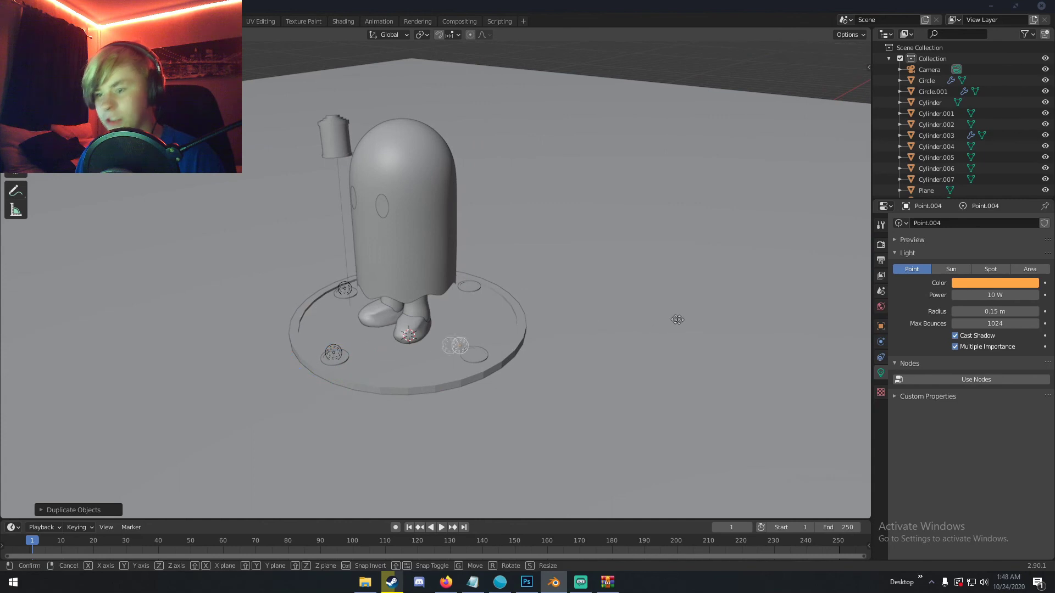
{"action": "right_click", "coordinate": [683, 327]}
{"action": "middle_click_drag", "start_coordinate": [683, 328], "coordinate": [589, 312]}
{"action": "key", "text": "g"}
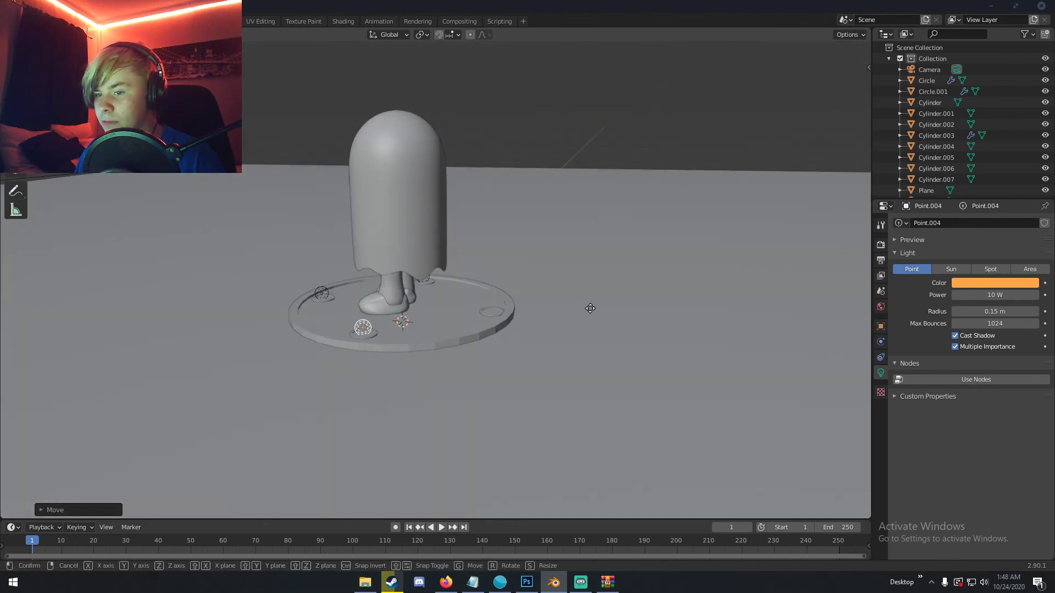
{"action": "left_click", "coordinate": [589, 307]}
Step: Duplicate the disc light again and place the copy over the remaining disc behind the ghost
{"action": "key", "text": "shift+d"}
{"action": "right_click", "coordinate": [591, 305]}
{"action": "middle_click_drag", "start_coordinate": [591, 305], "coordinate": [751, 306]}
Step: Preview the scene through the camera in rendered shading with the viewport overlays hidden
{"action": "key", "text": "KP_0"}
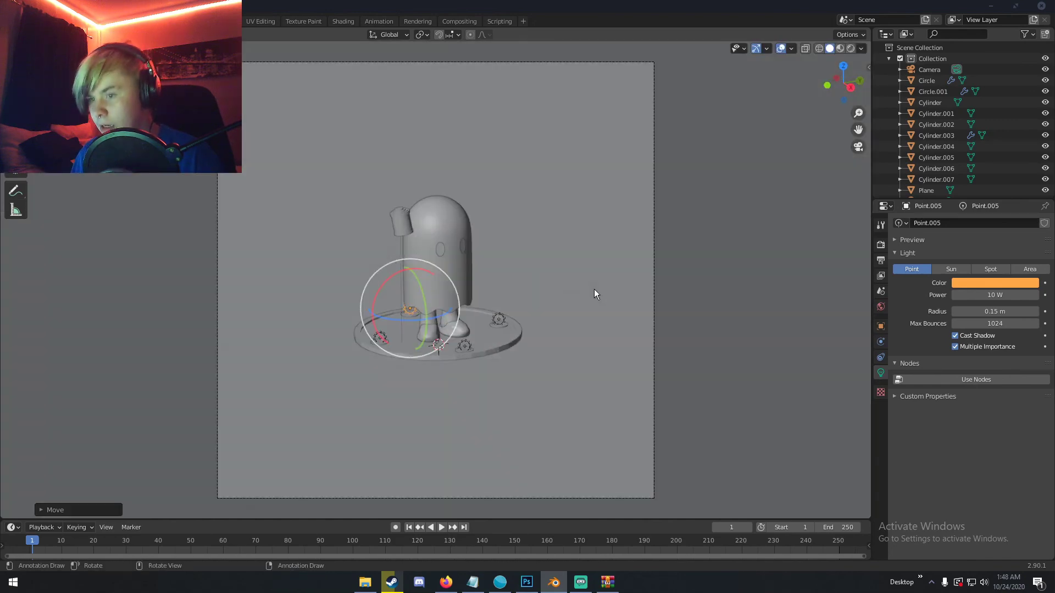
{"action": "key", "text": "z"}
{"action": "left_click", "coordinate": [562, 248]}
{"action": "left_click", "coordinate": [767, 49]}
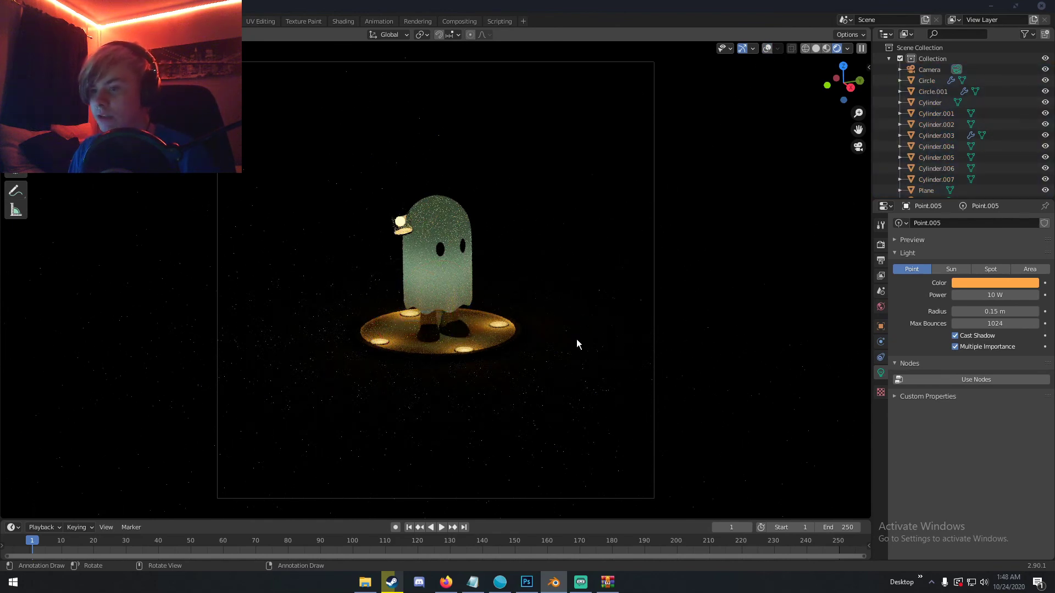
Step: Try a power of 25 W on the point light over the disc behind the ghost
{"action": "left_click", "coordinate": [988, 295]}
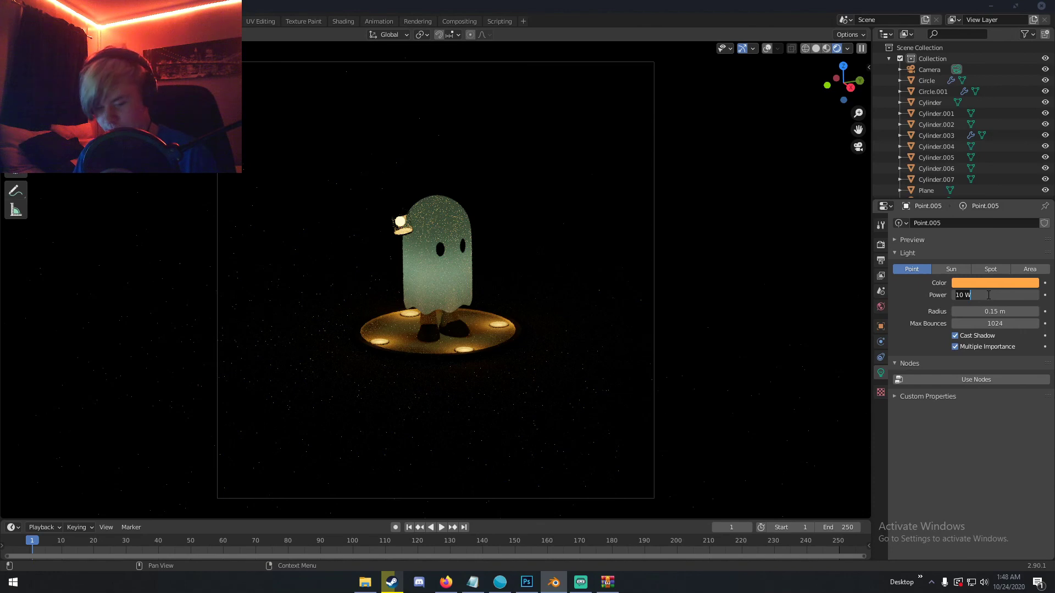
{"action": "type", "text": "25"}
{"action": "key", "text": "Return"}
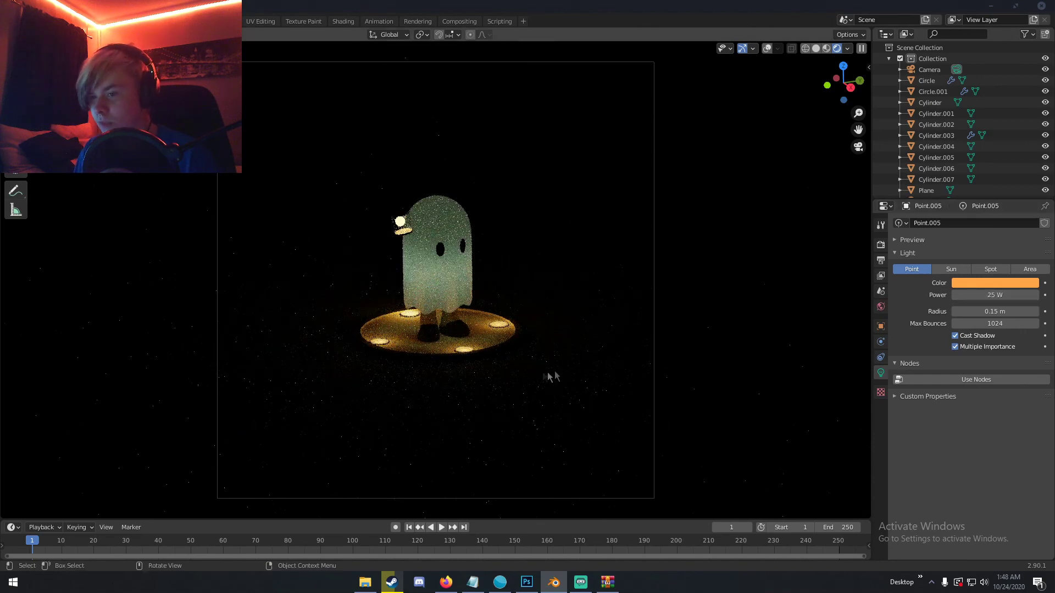
Step: Set the power of the point light behind the ghost to 50 W
{"action": "left_click", "coordinate": [995, 295]}
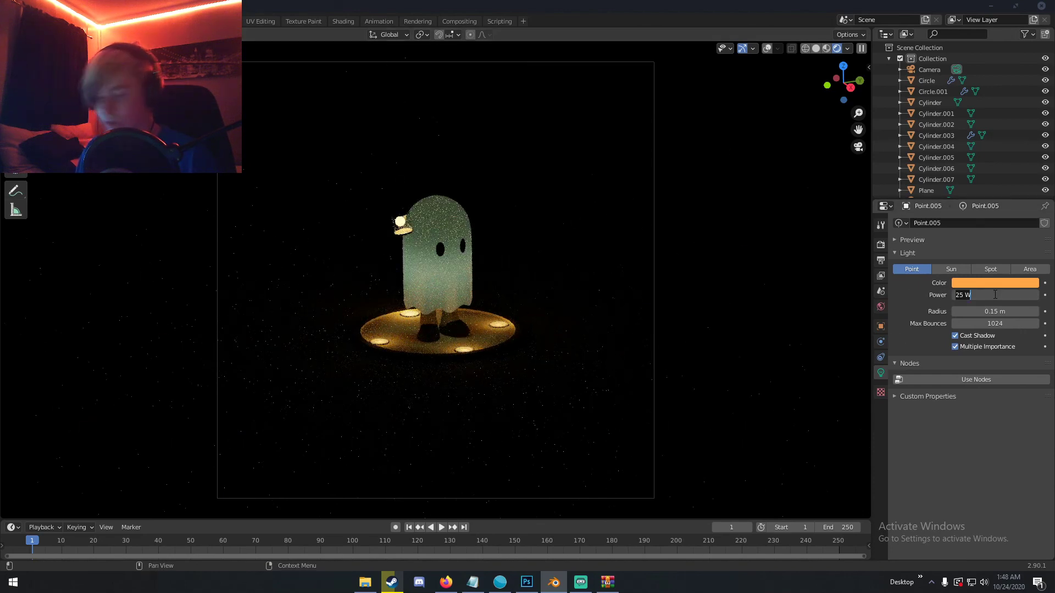
{"action": "type", "text": "50"}
{"action": "key", "text": "Return"}
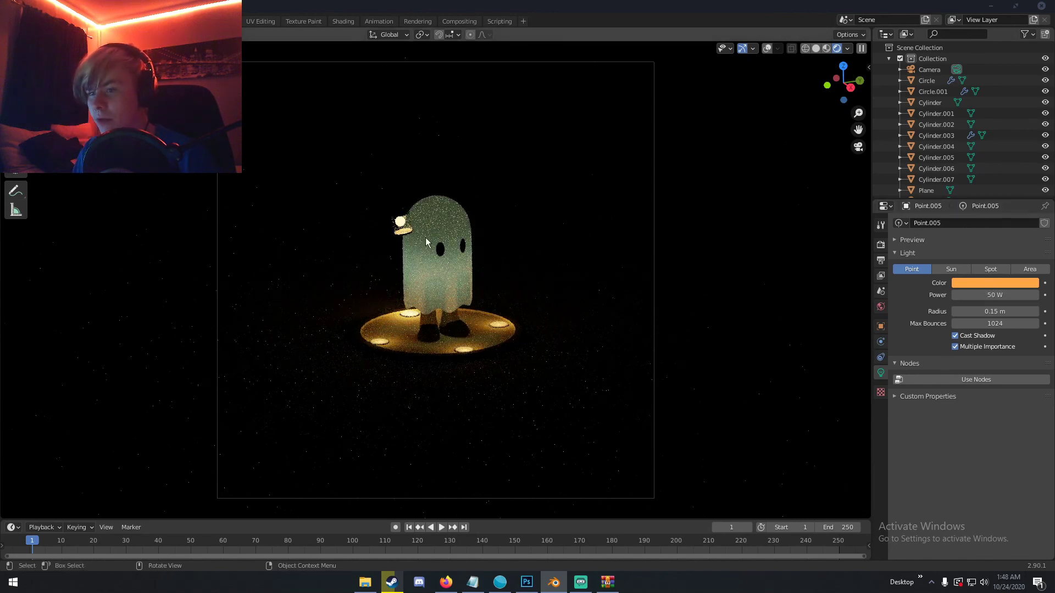
Step: Set the radius of the lantern's point light, Point.001, to 0.25 m and deselect it
{"action": "scroll", "coordinate": [939, 137], "scroll_direction": "down", "scroll_amount": 3}
{"action": "left_click", "coordinate": [934, 147]}
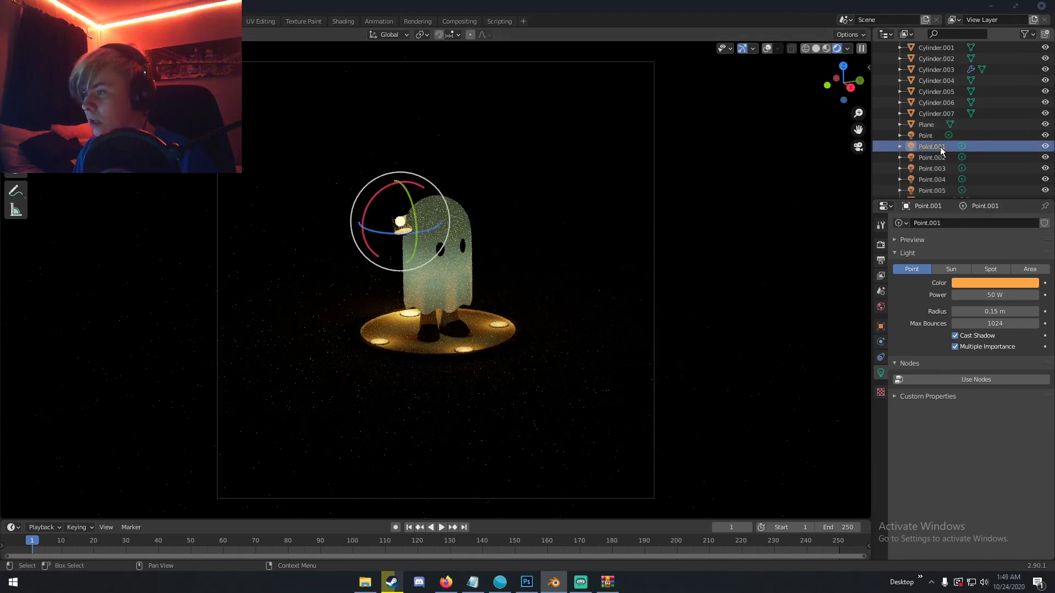
{"action": "left_click", "coordinate": [983, 311]}
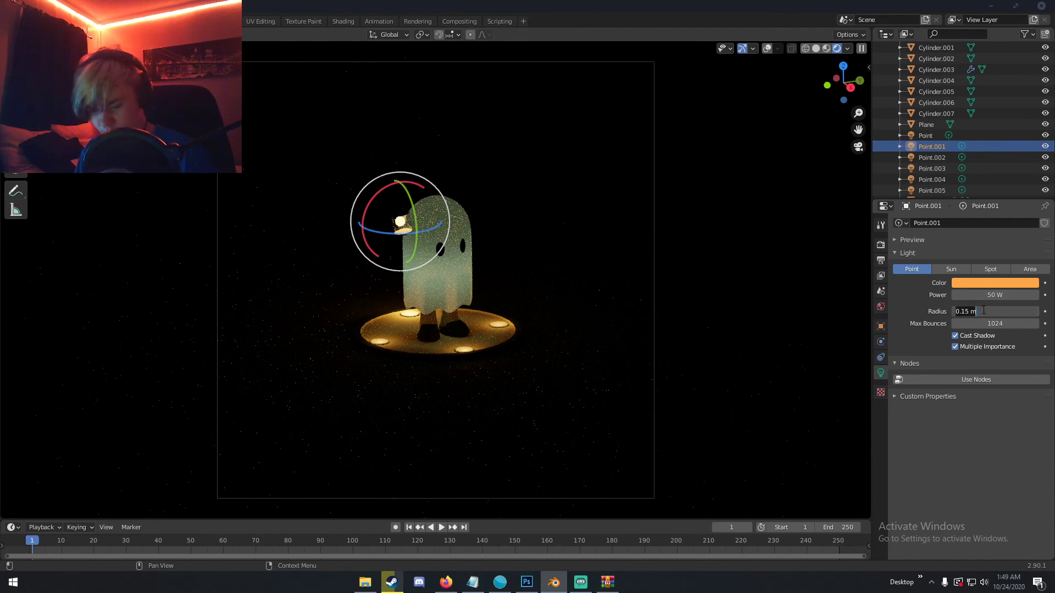
{"action": "type", "text": ".25"}
{"action": "key", "text": "Return"}
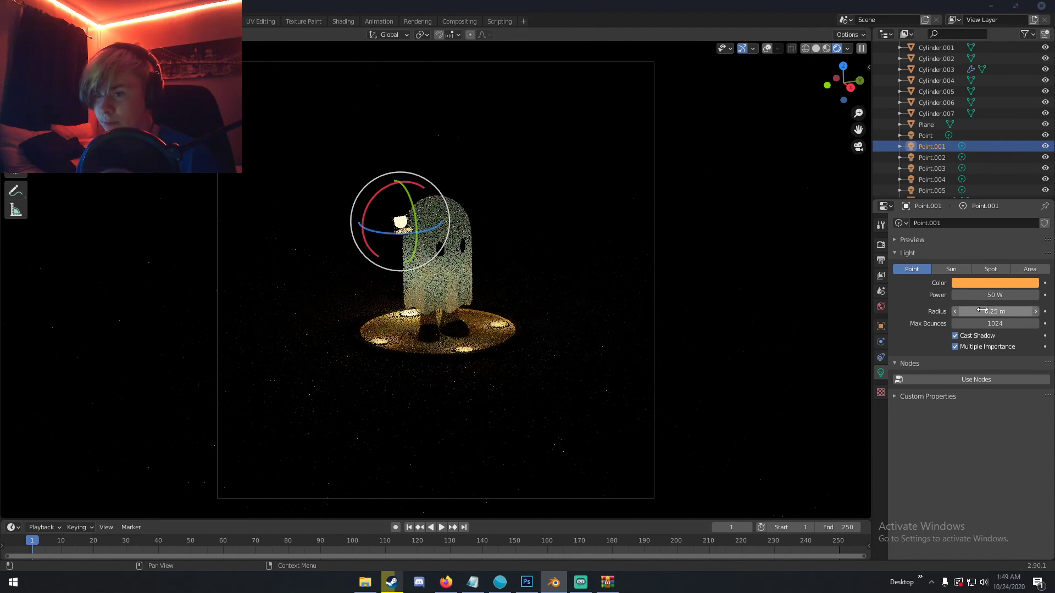
{"action": "left_click", "coordinate": [742, 238]}
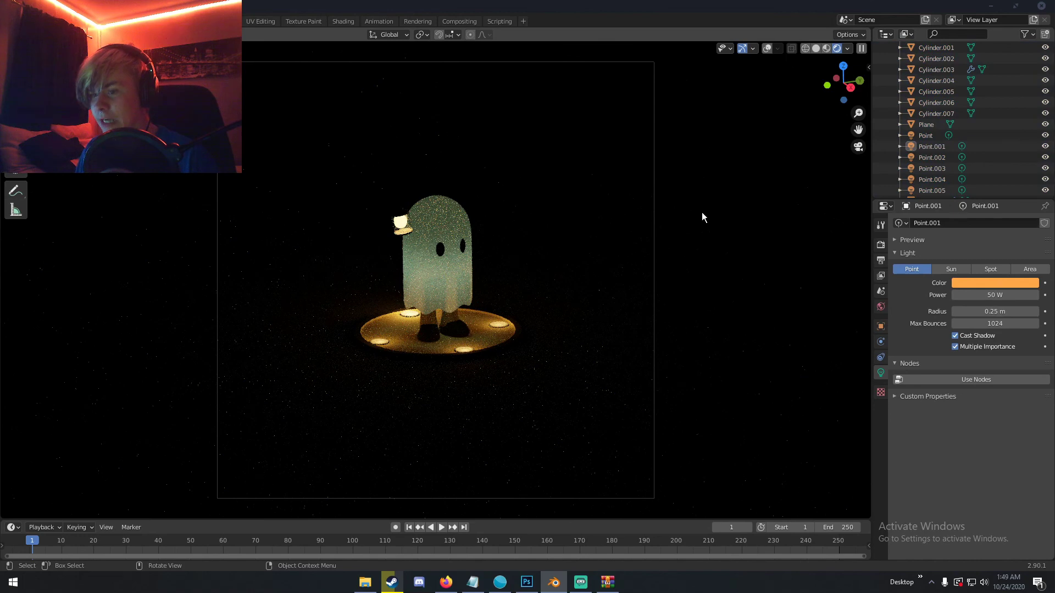